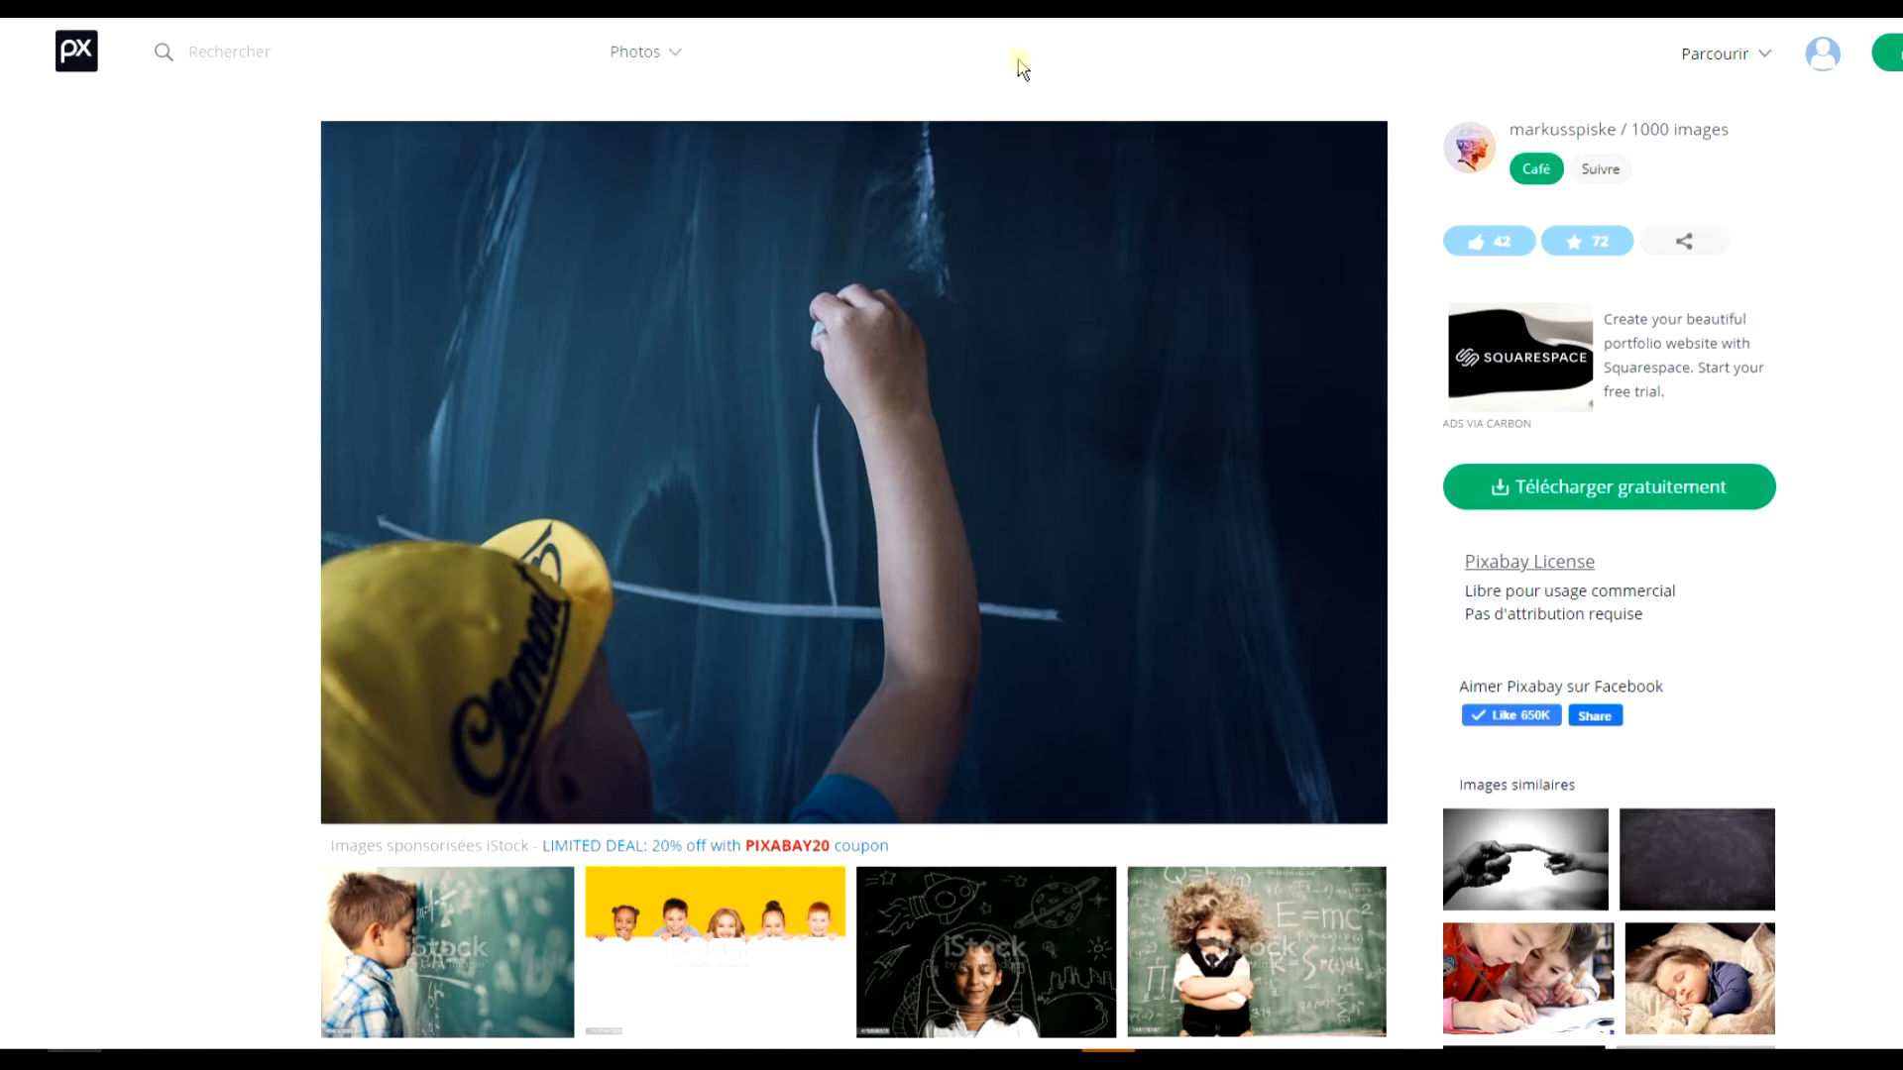
Open the 1280×853 version of the chalkboard photo full size and copy the image.
left_click(1664, 496)
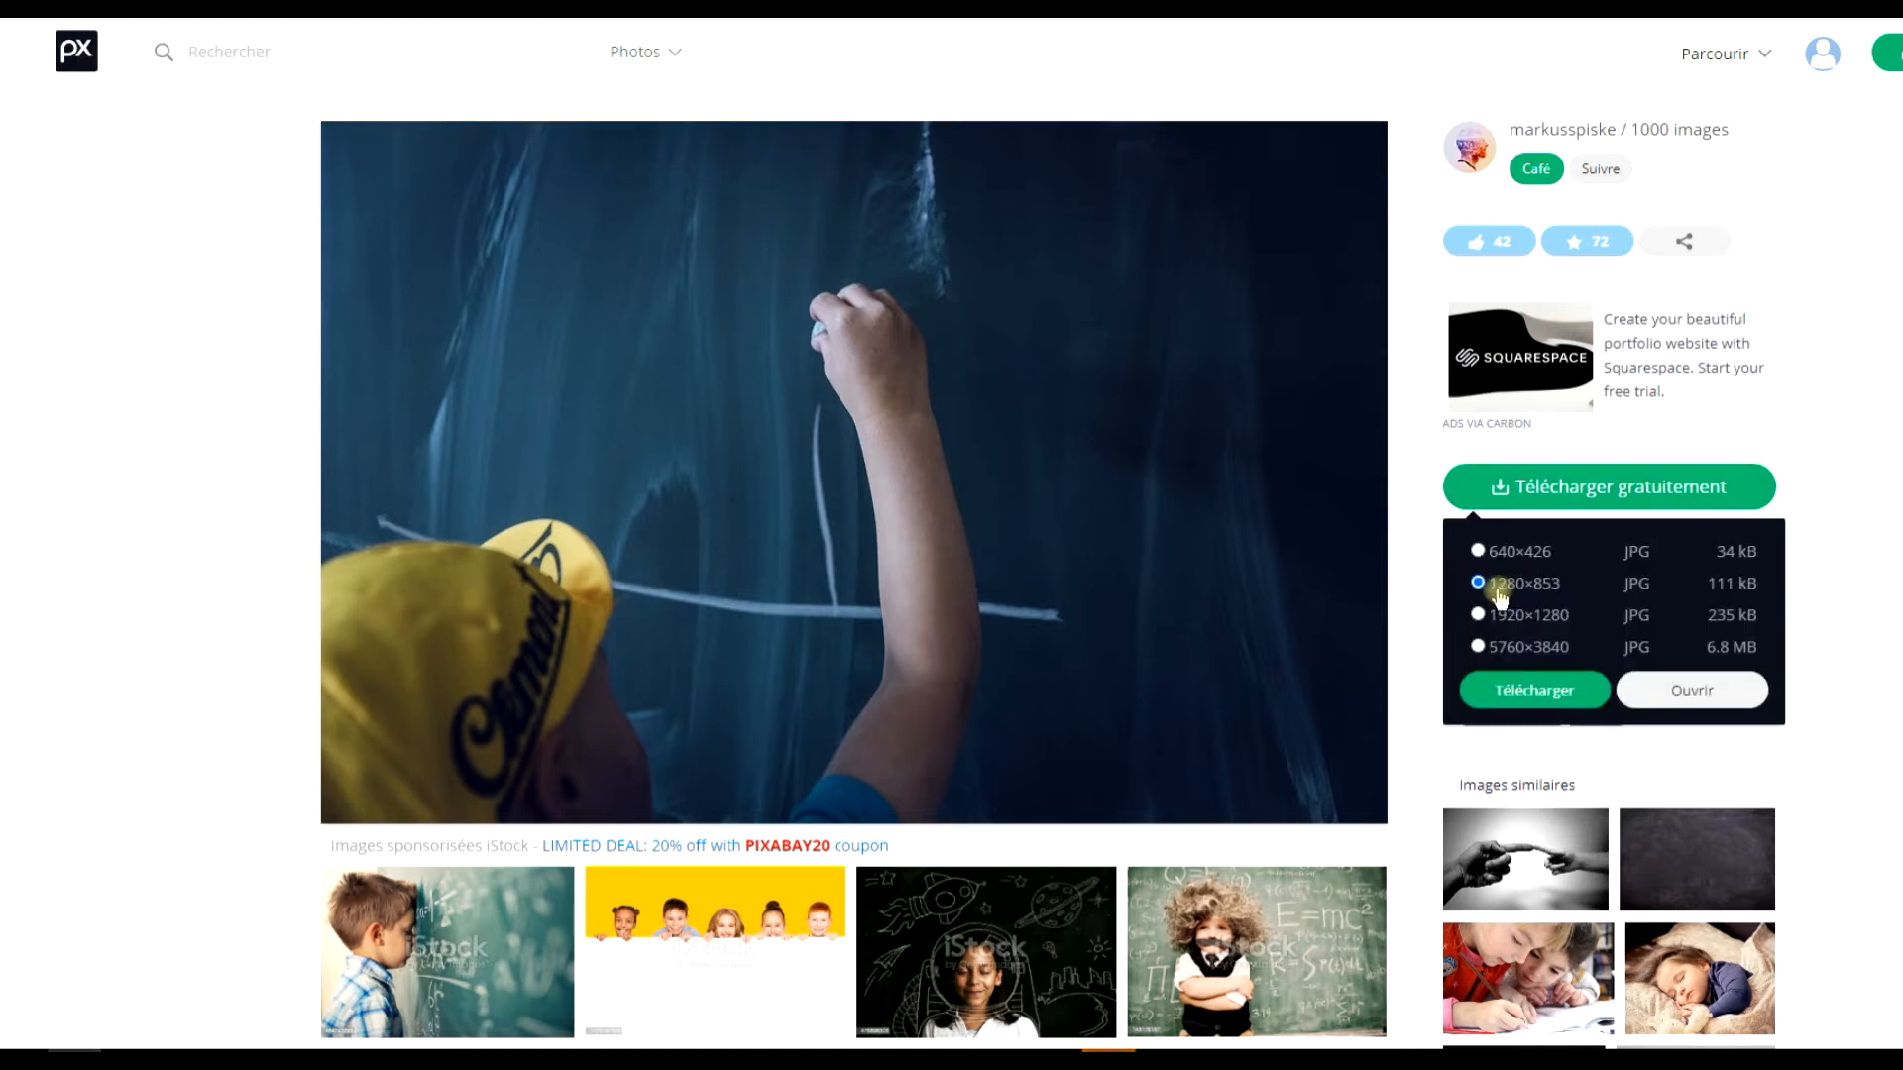
left_click(1701, 694)
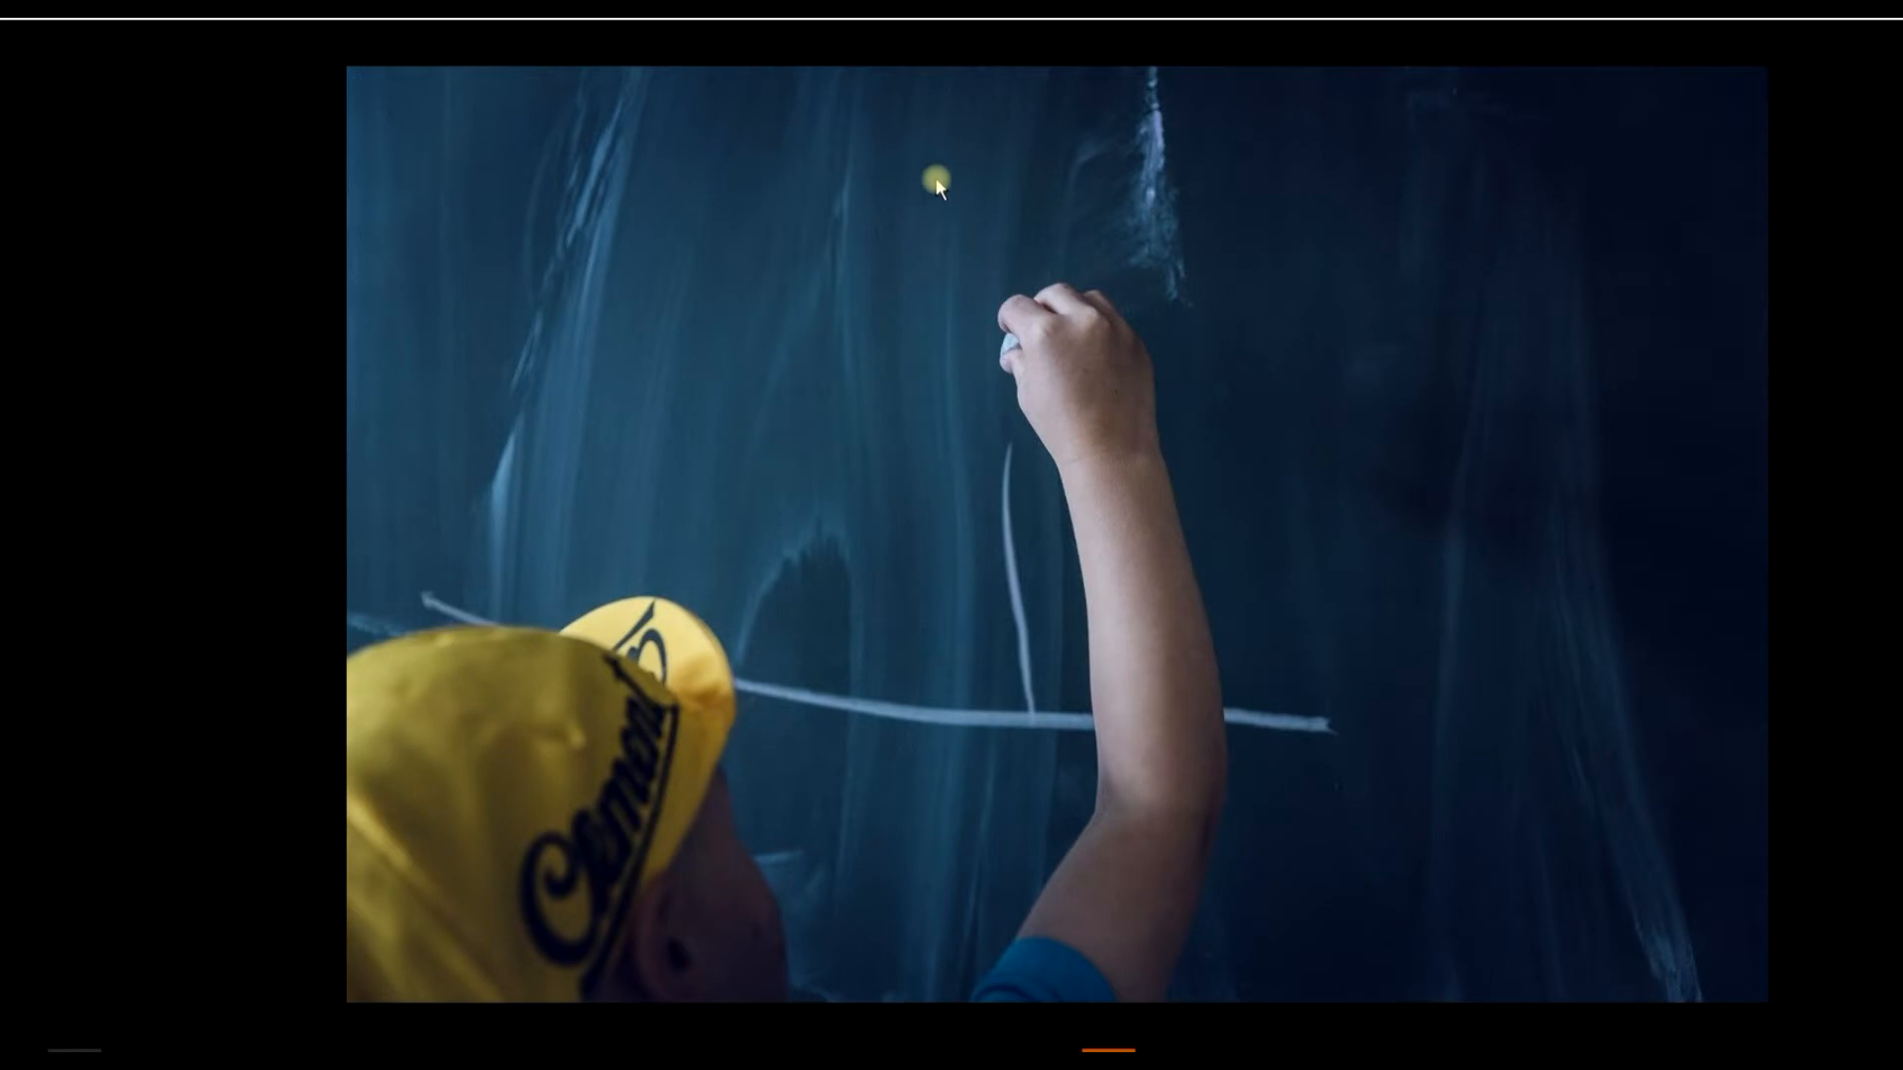
right_click(937, 185)
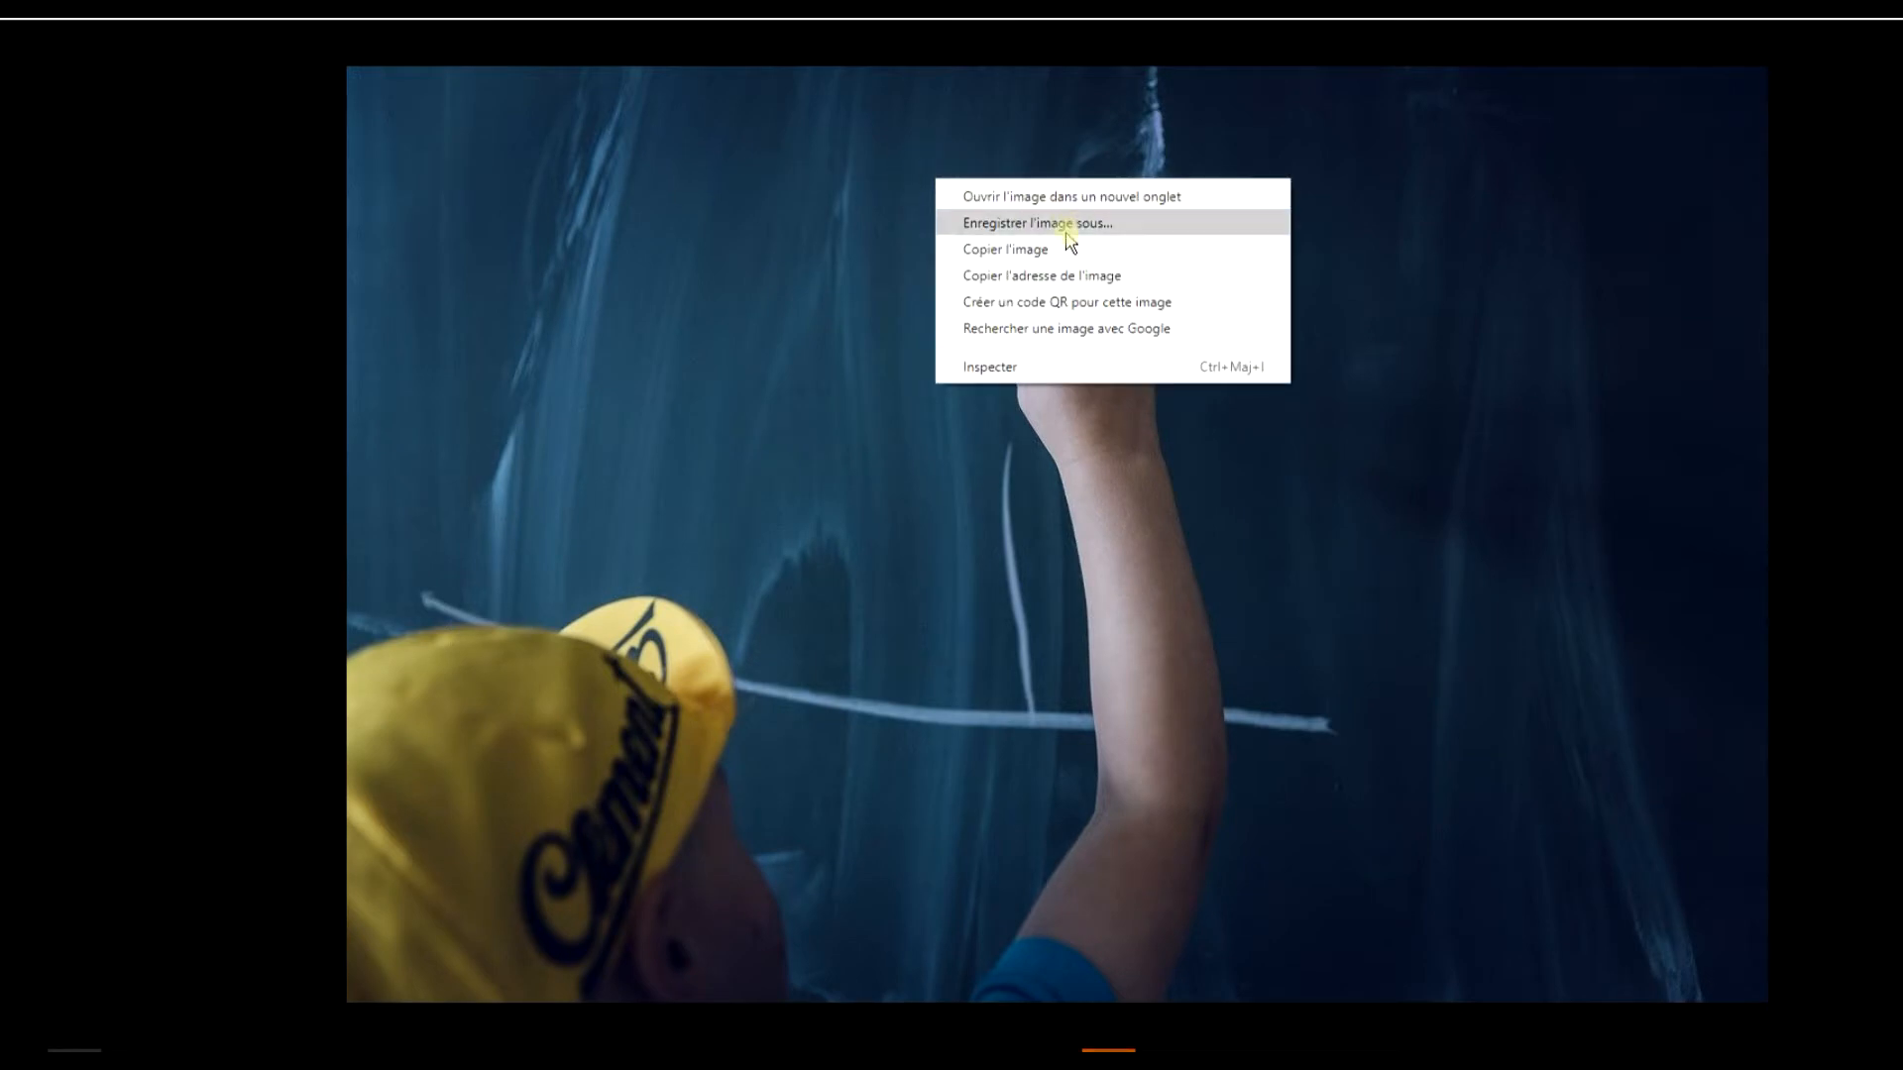
left_click(1004, 250)
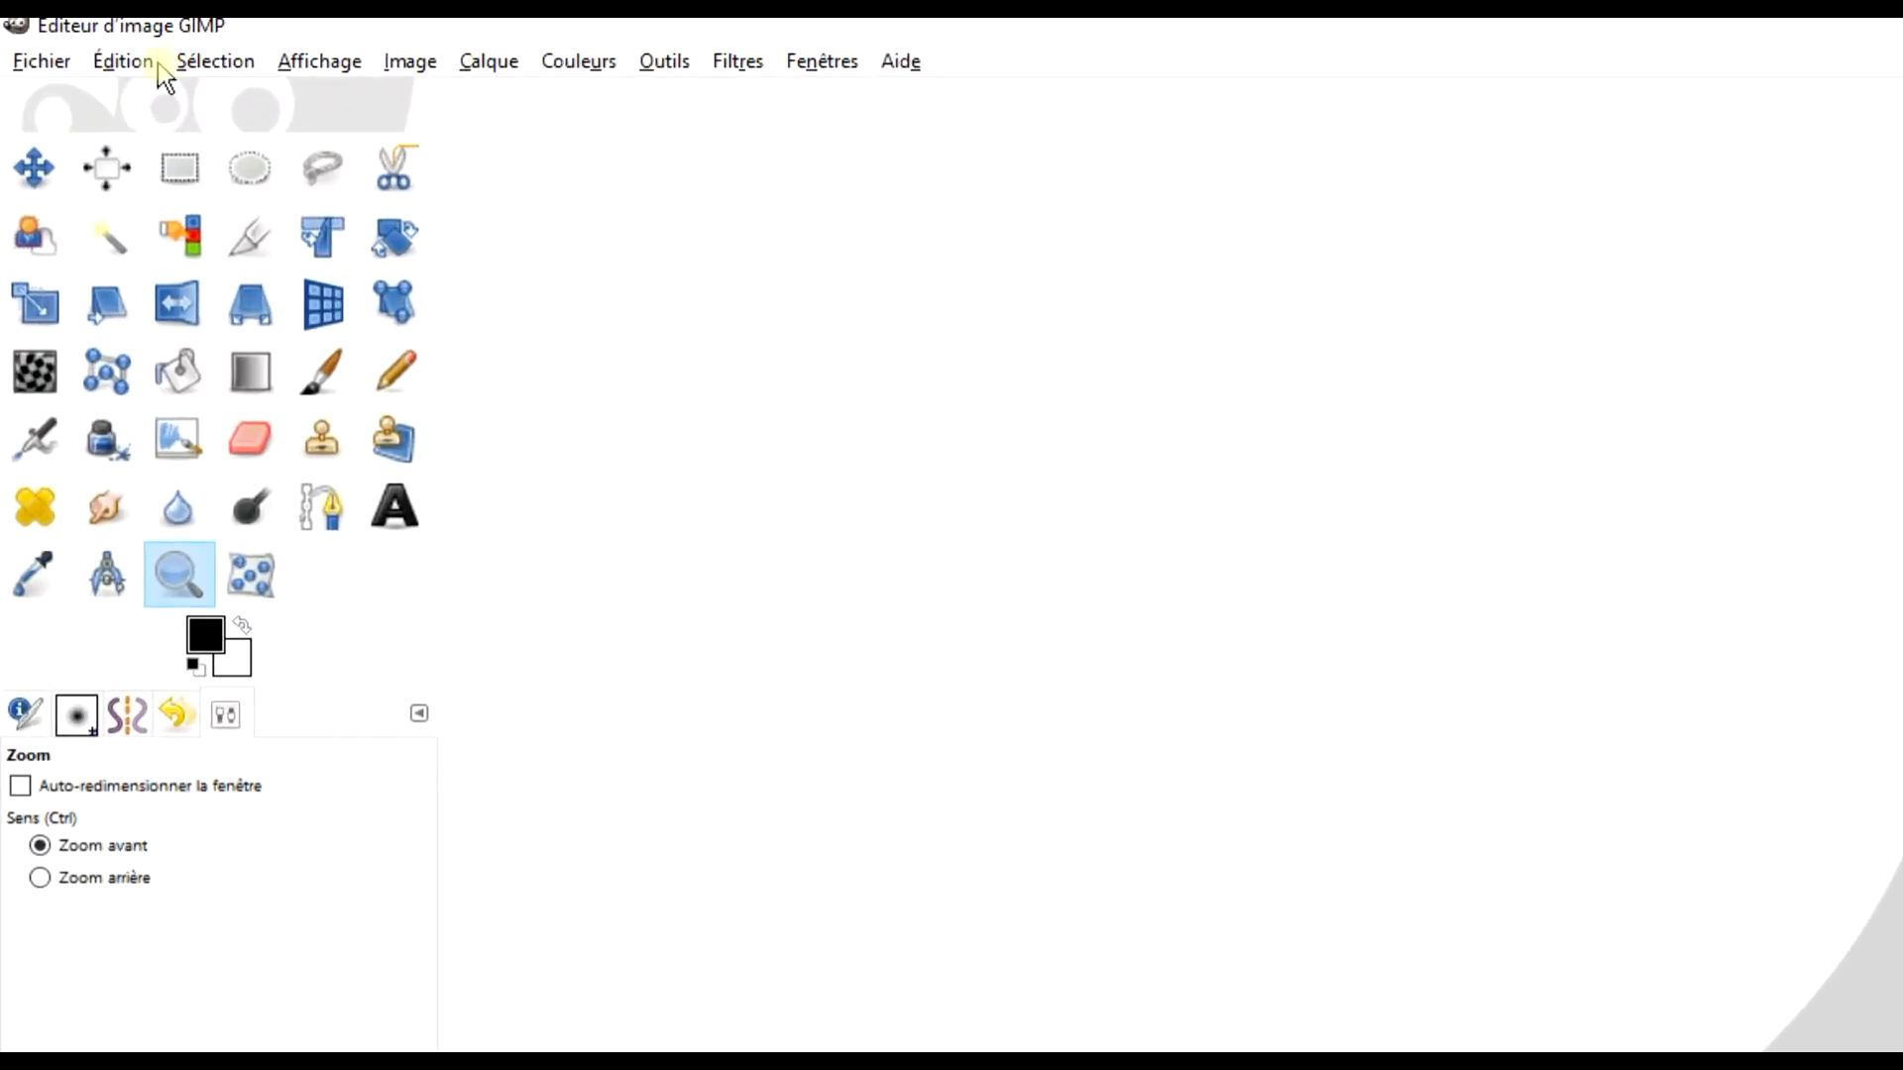
Switch to GIMP and paste the copied photo as a new image.
left_click(129, 65)
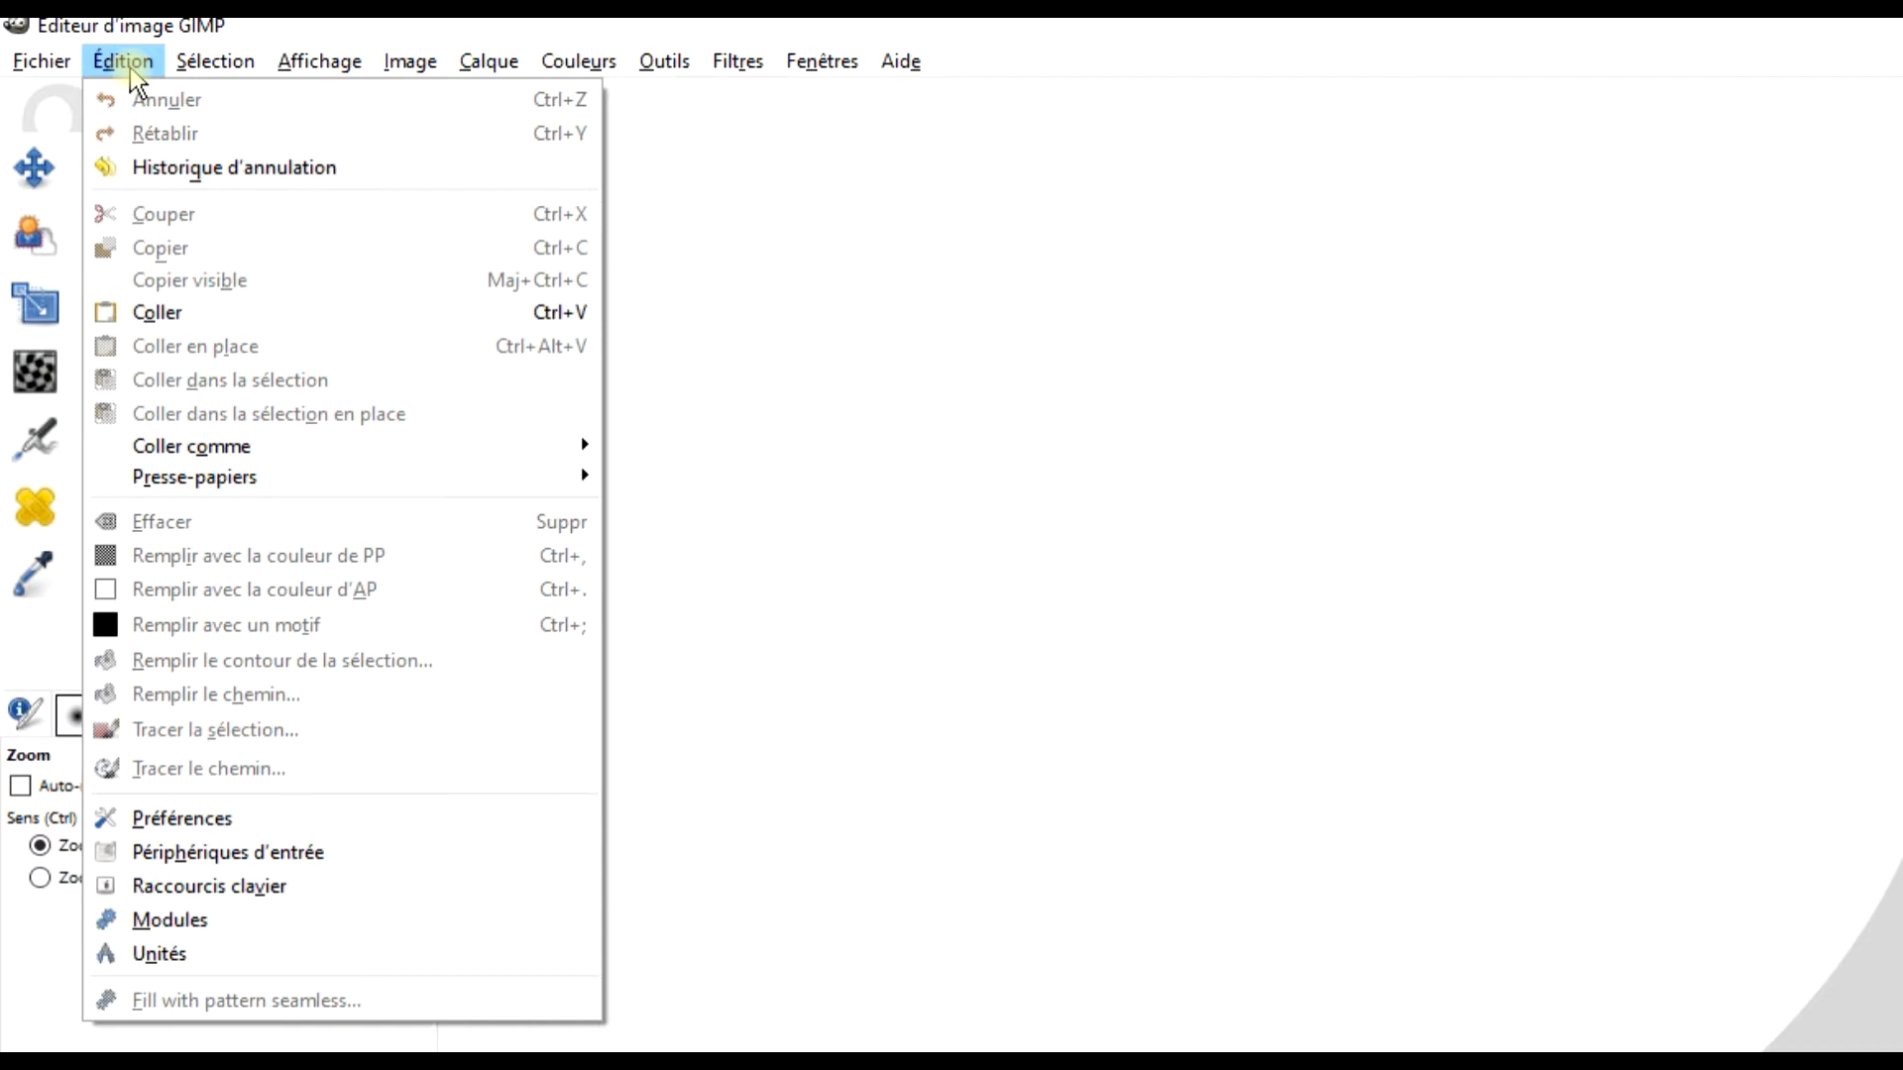
mouse_move(345, 451)
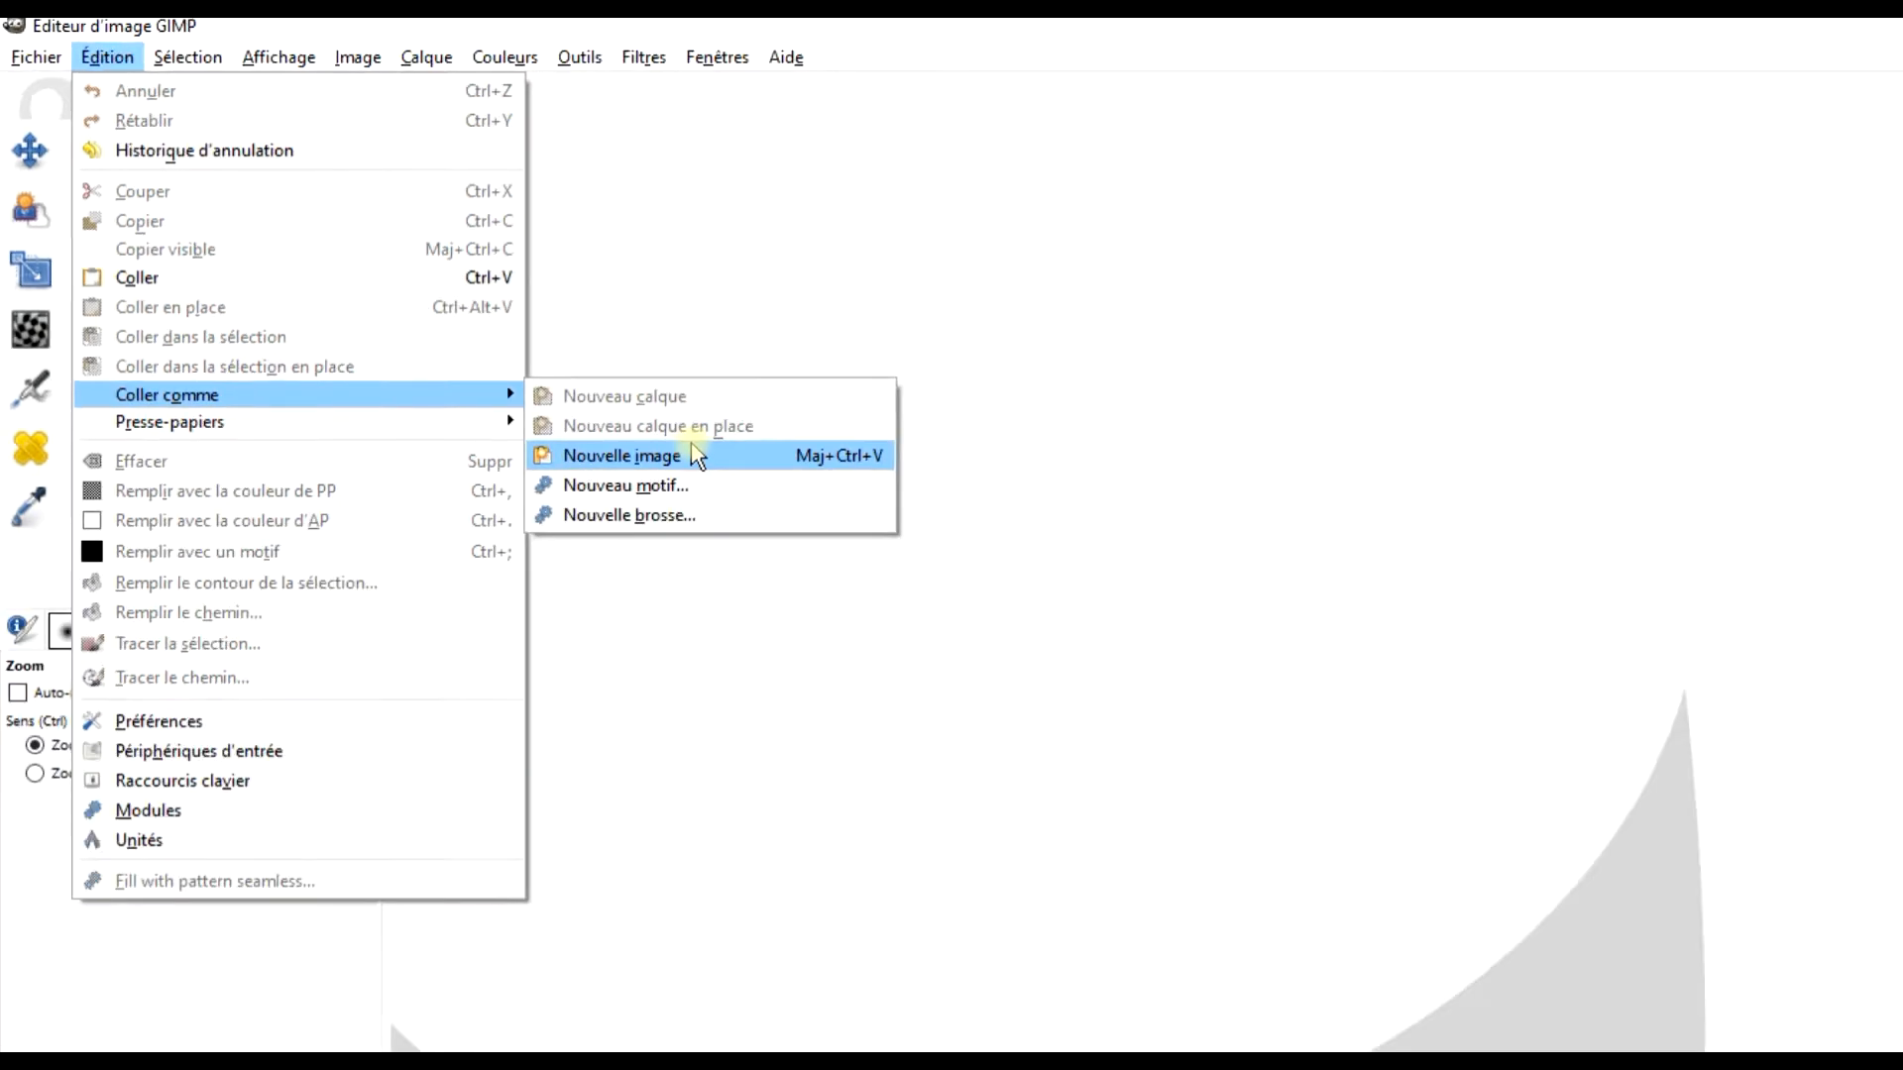
left_click(753, 515)
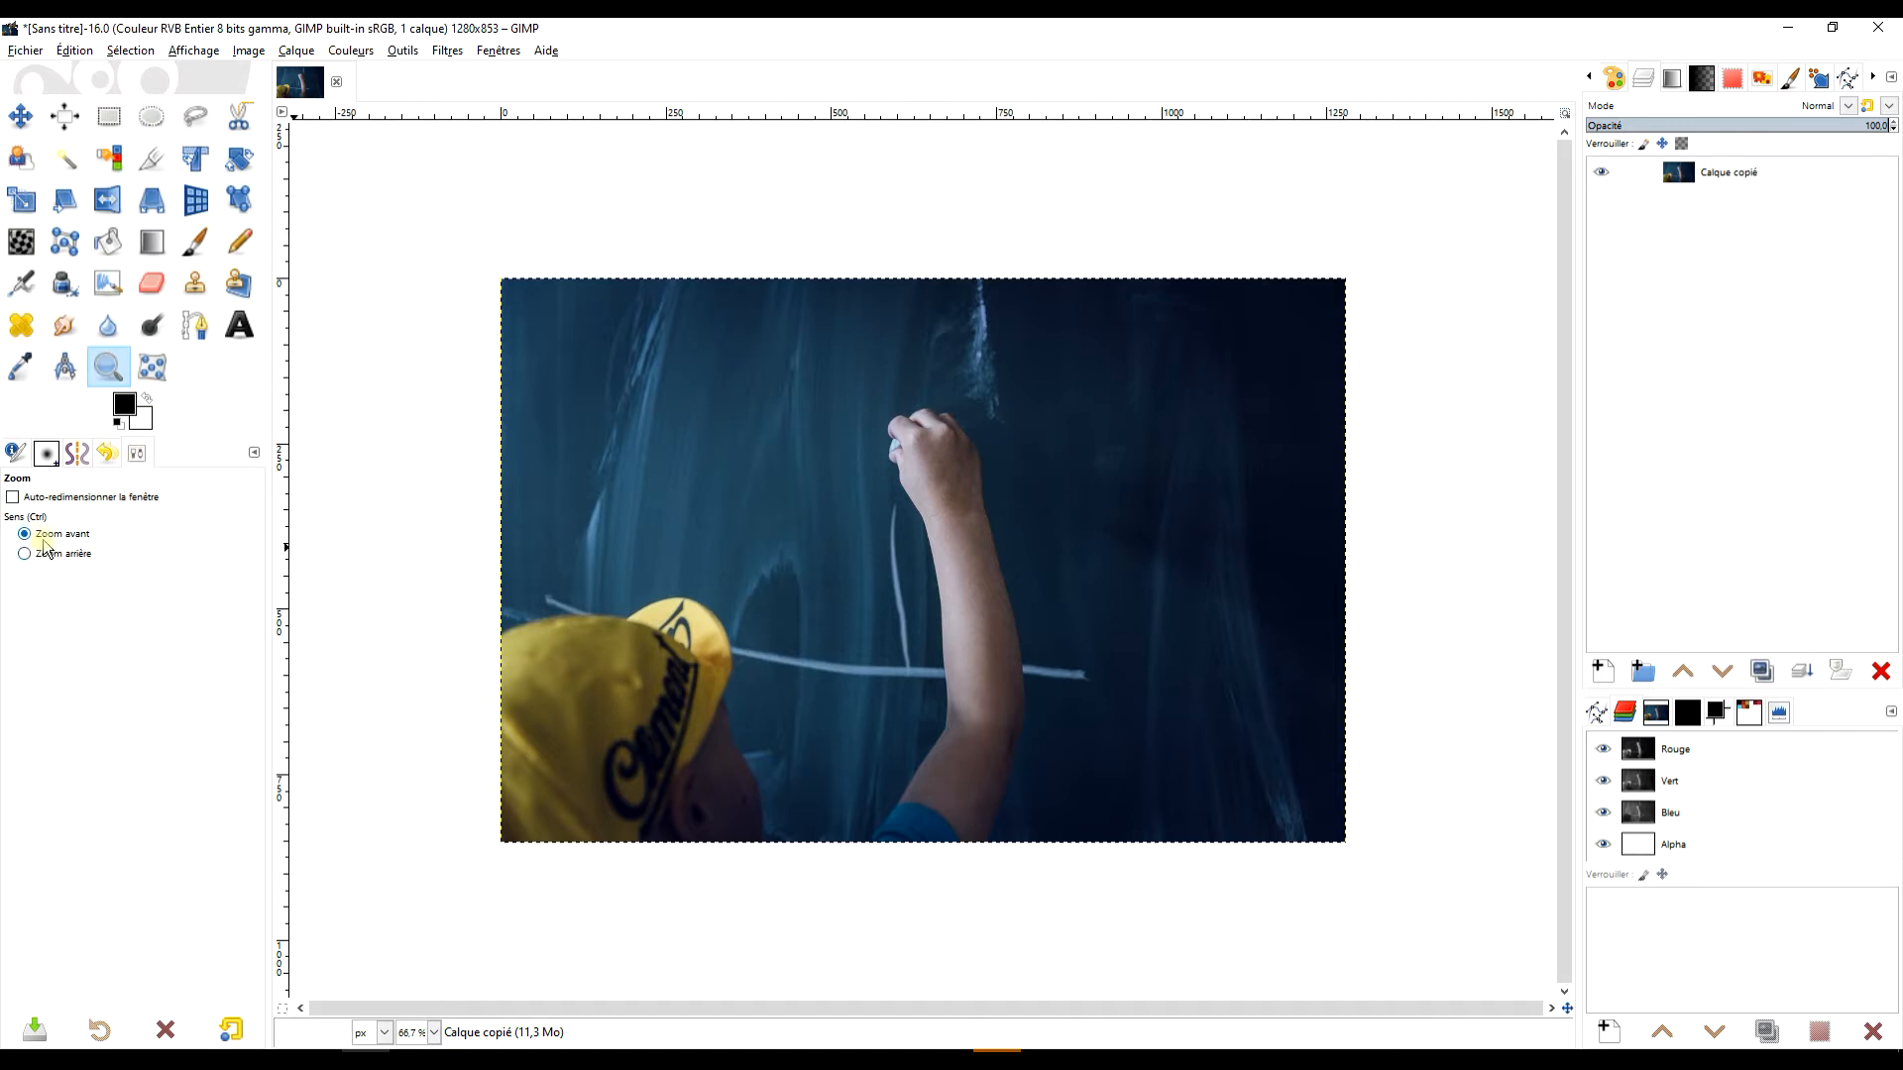
left_click_drag(491, 257, 1359, 866)
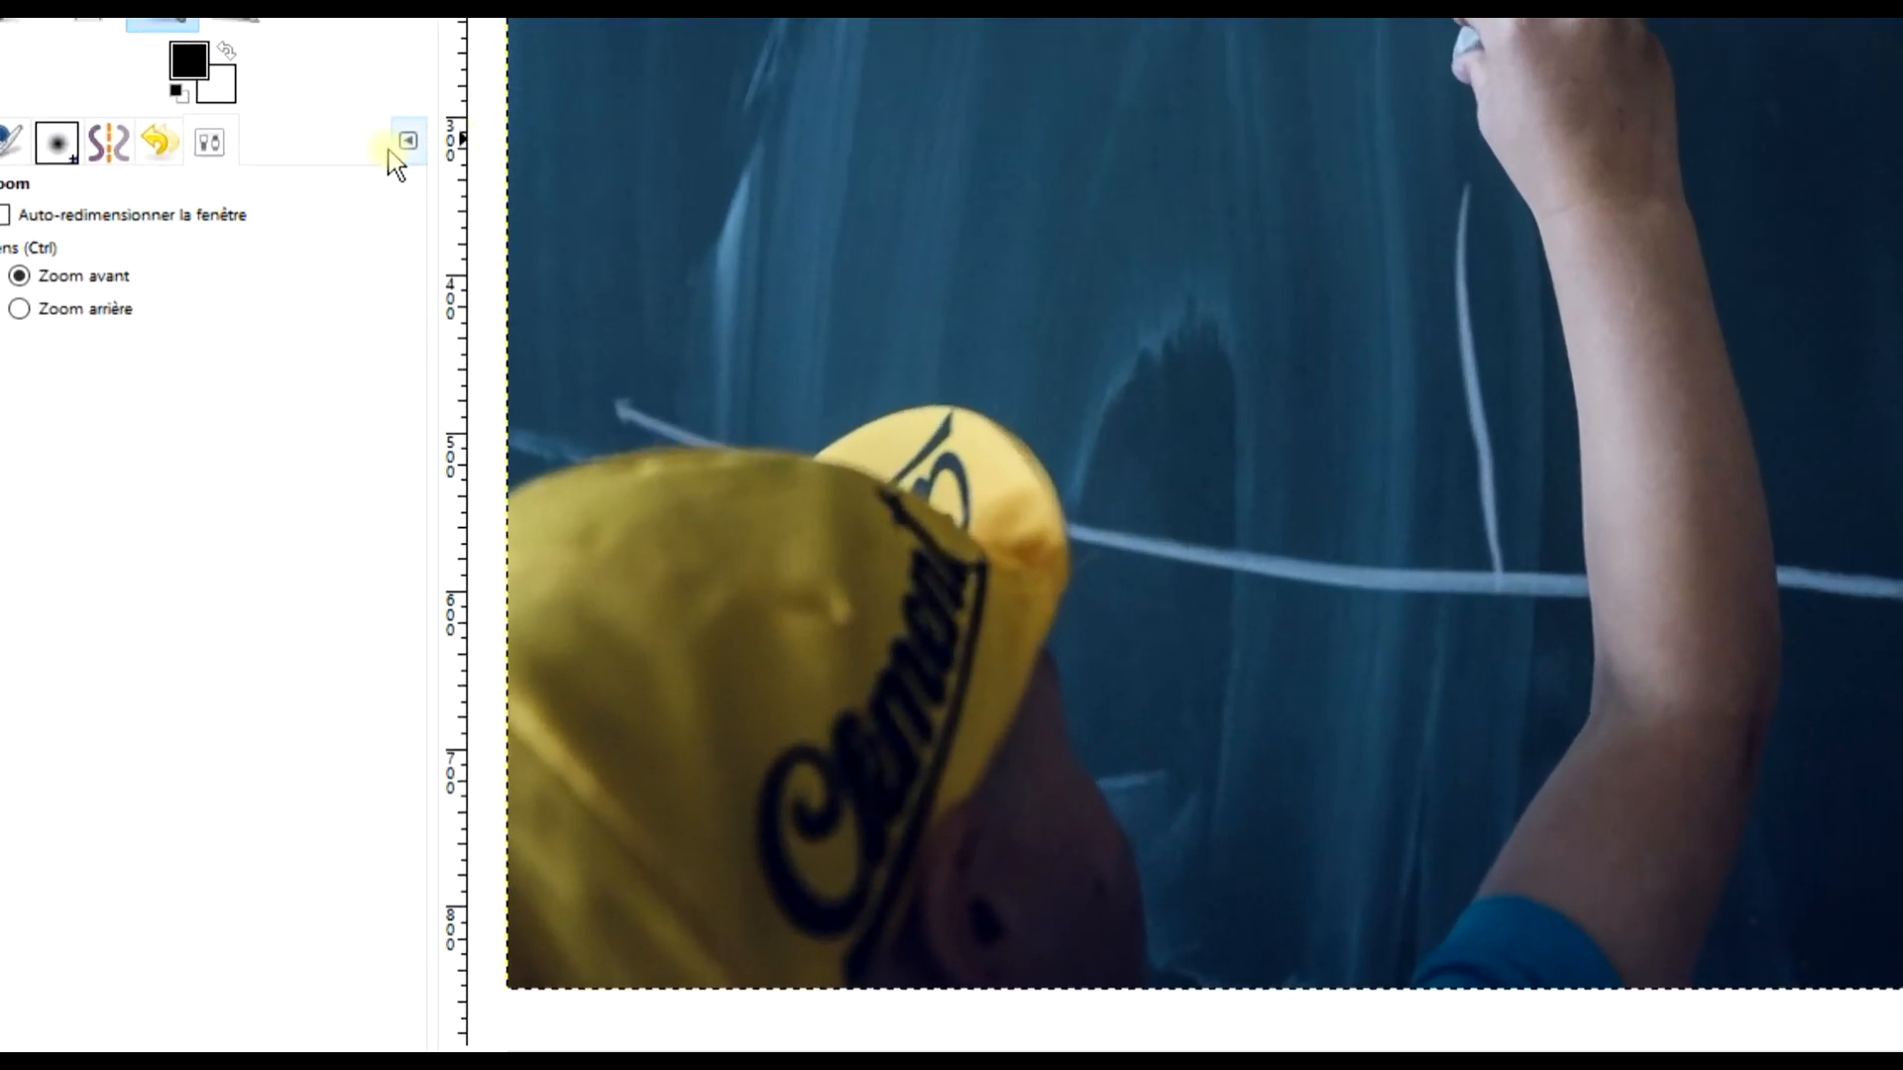
left_click(256, 446)
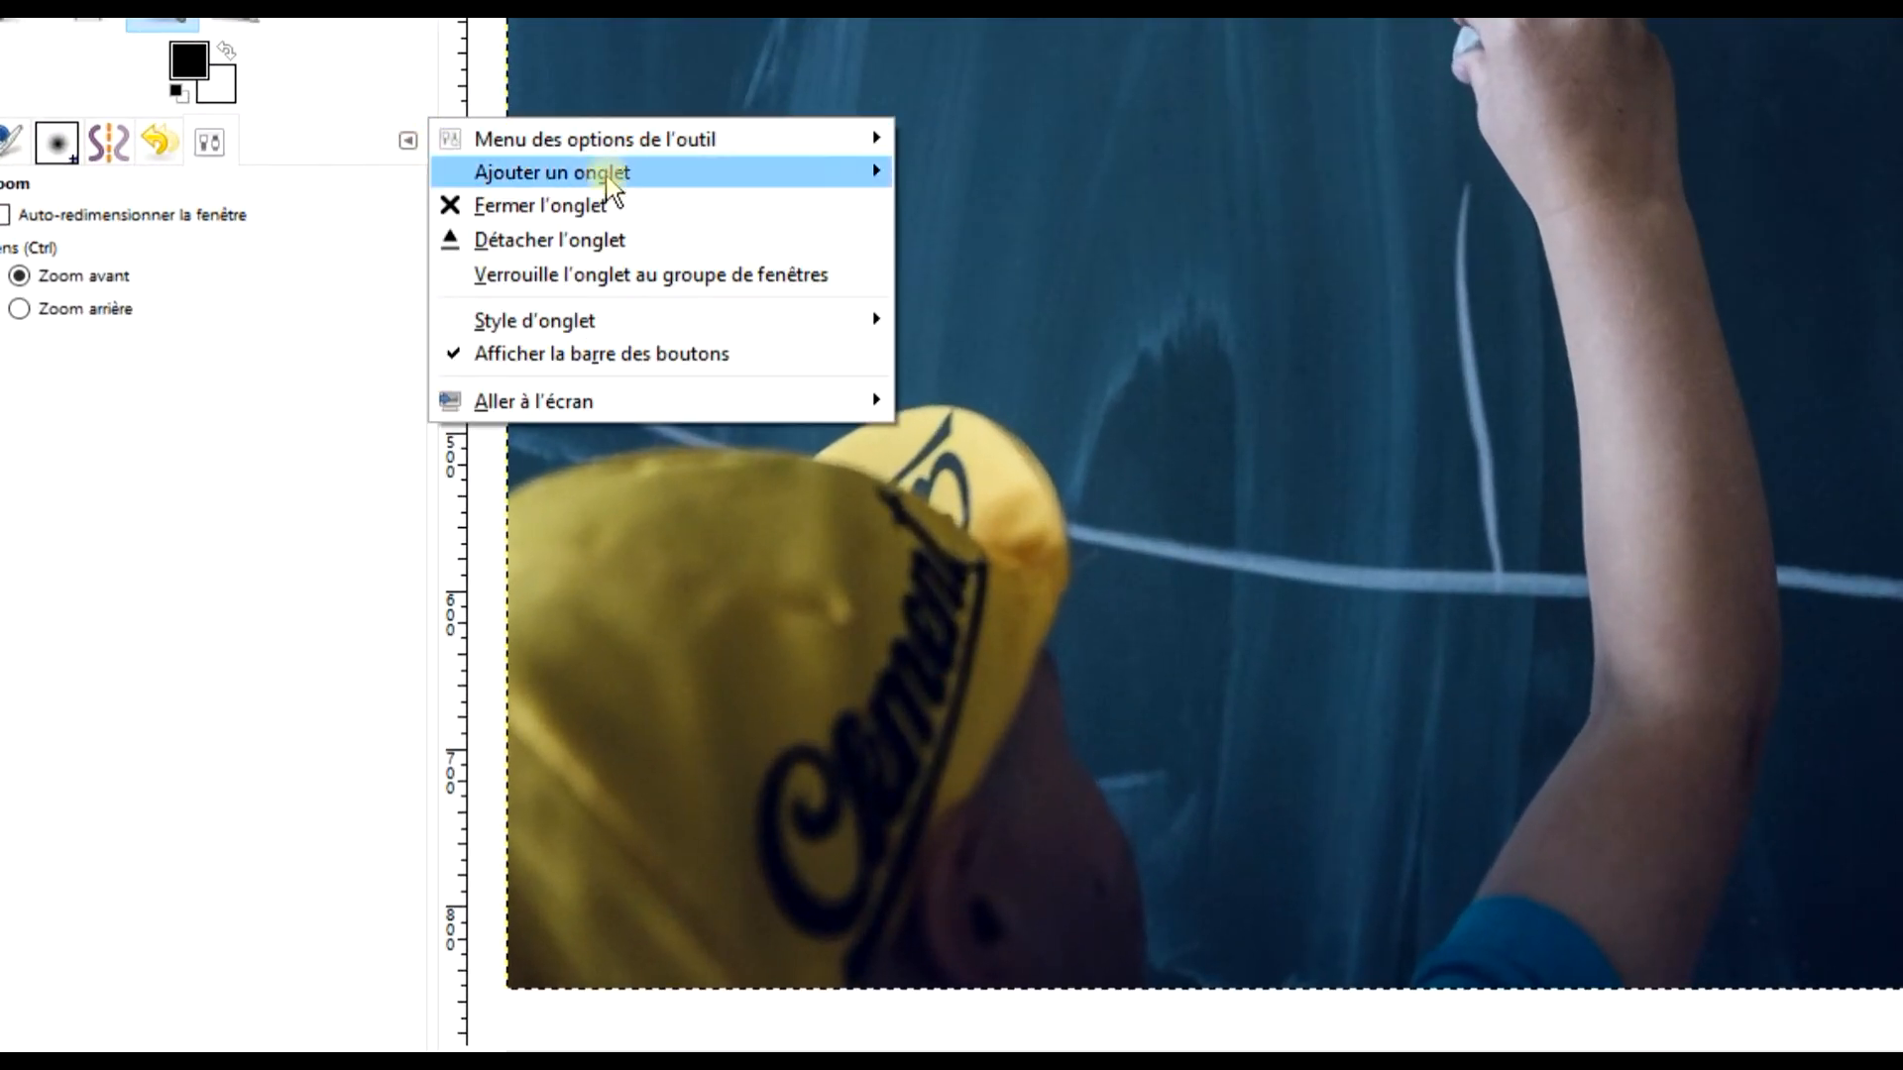
mouse_move(612, 189)
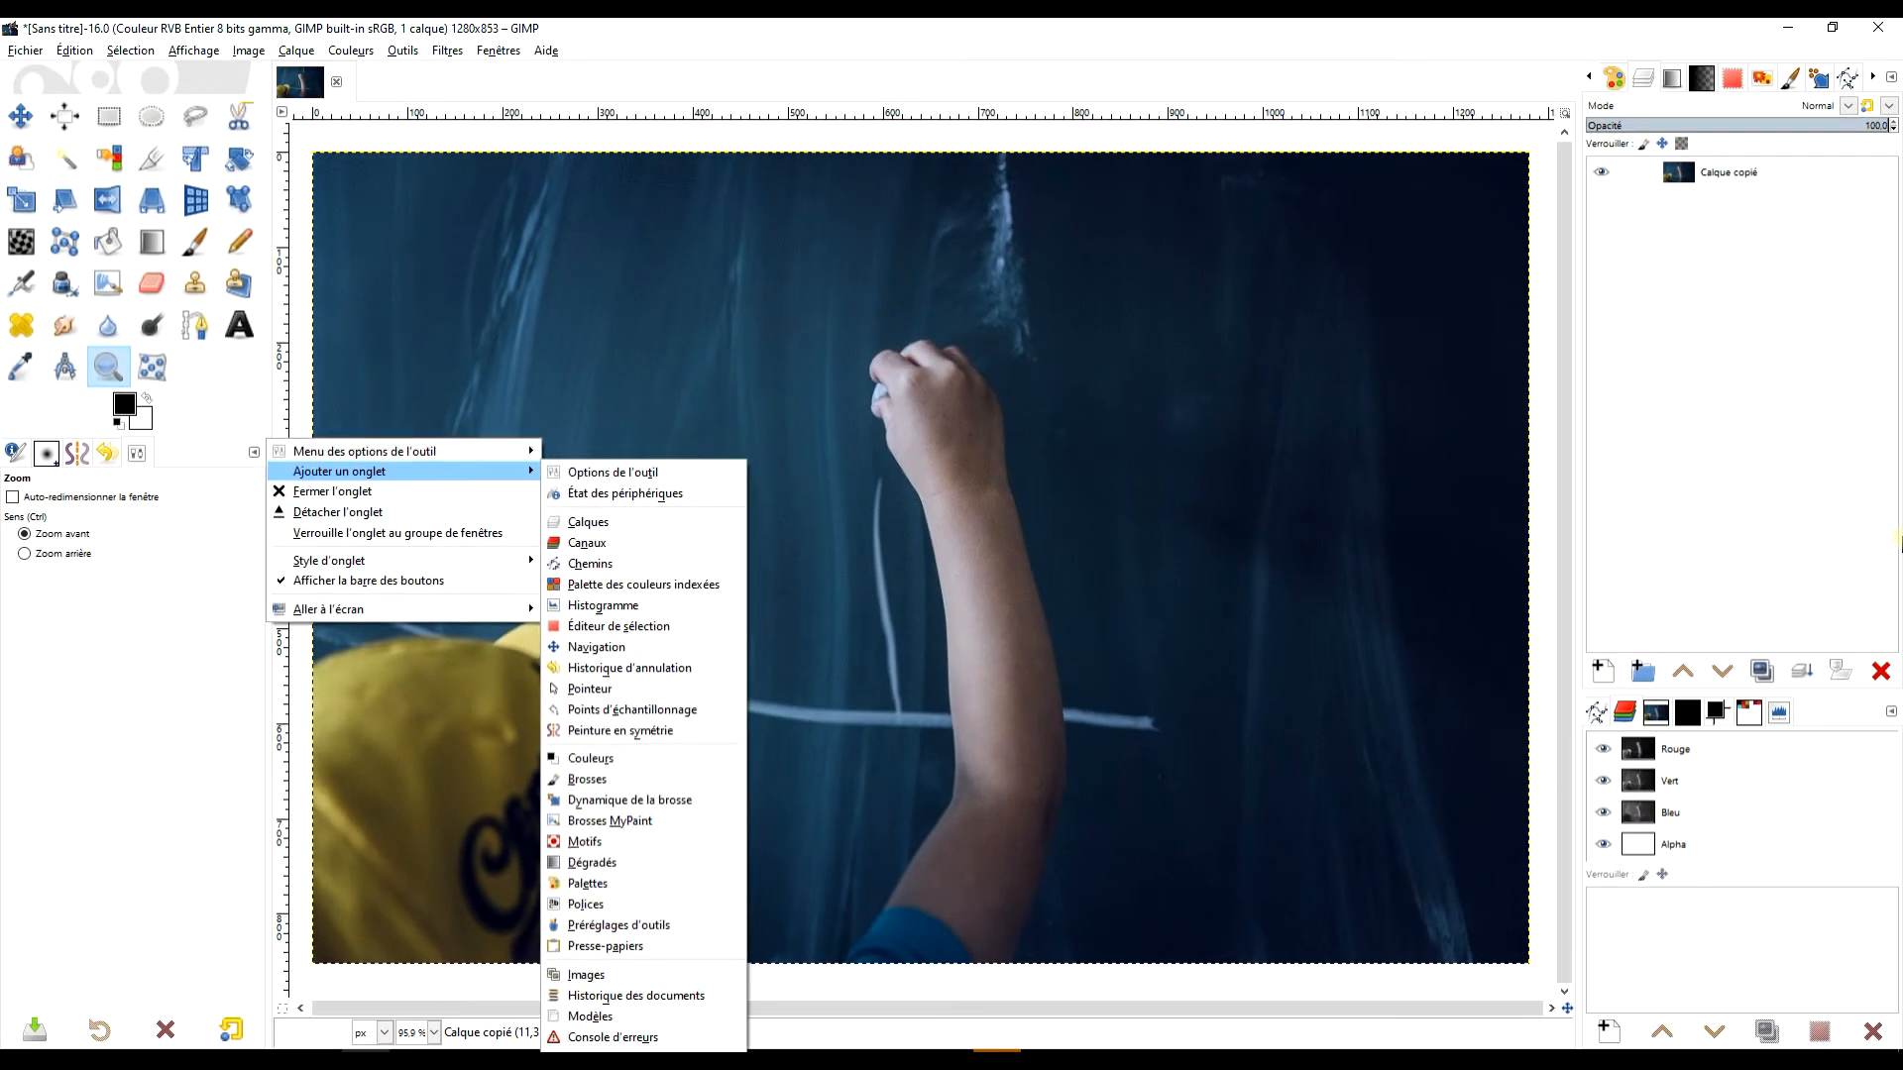
left_click(930, 67)
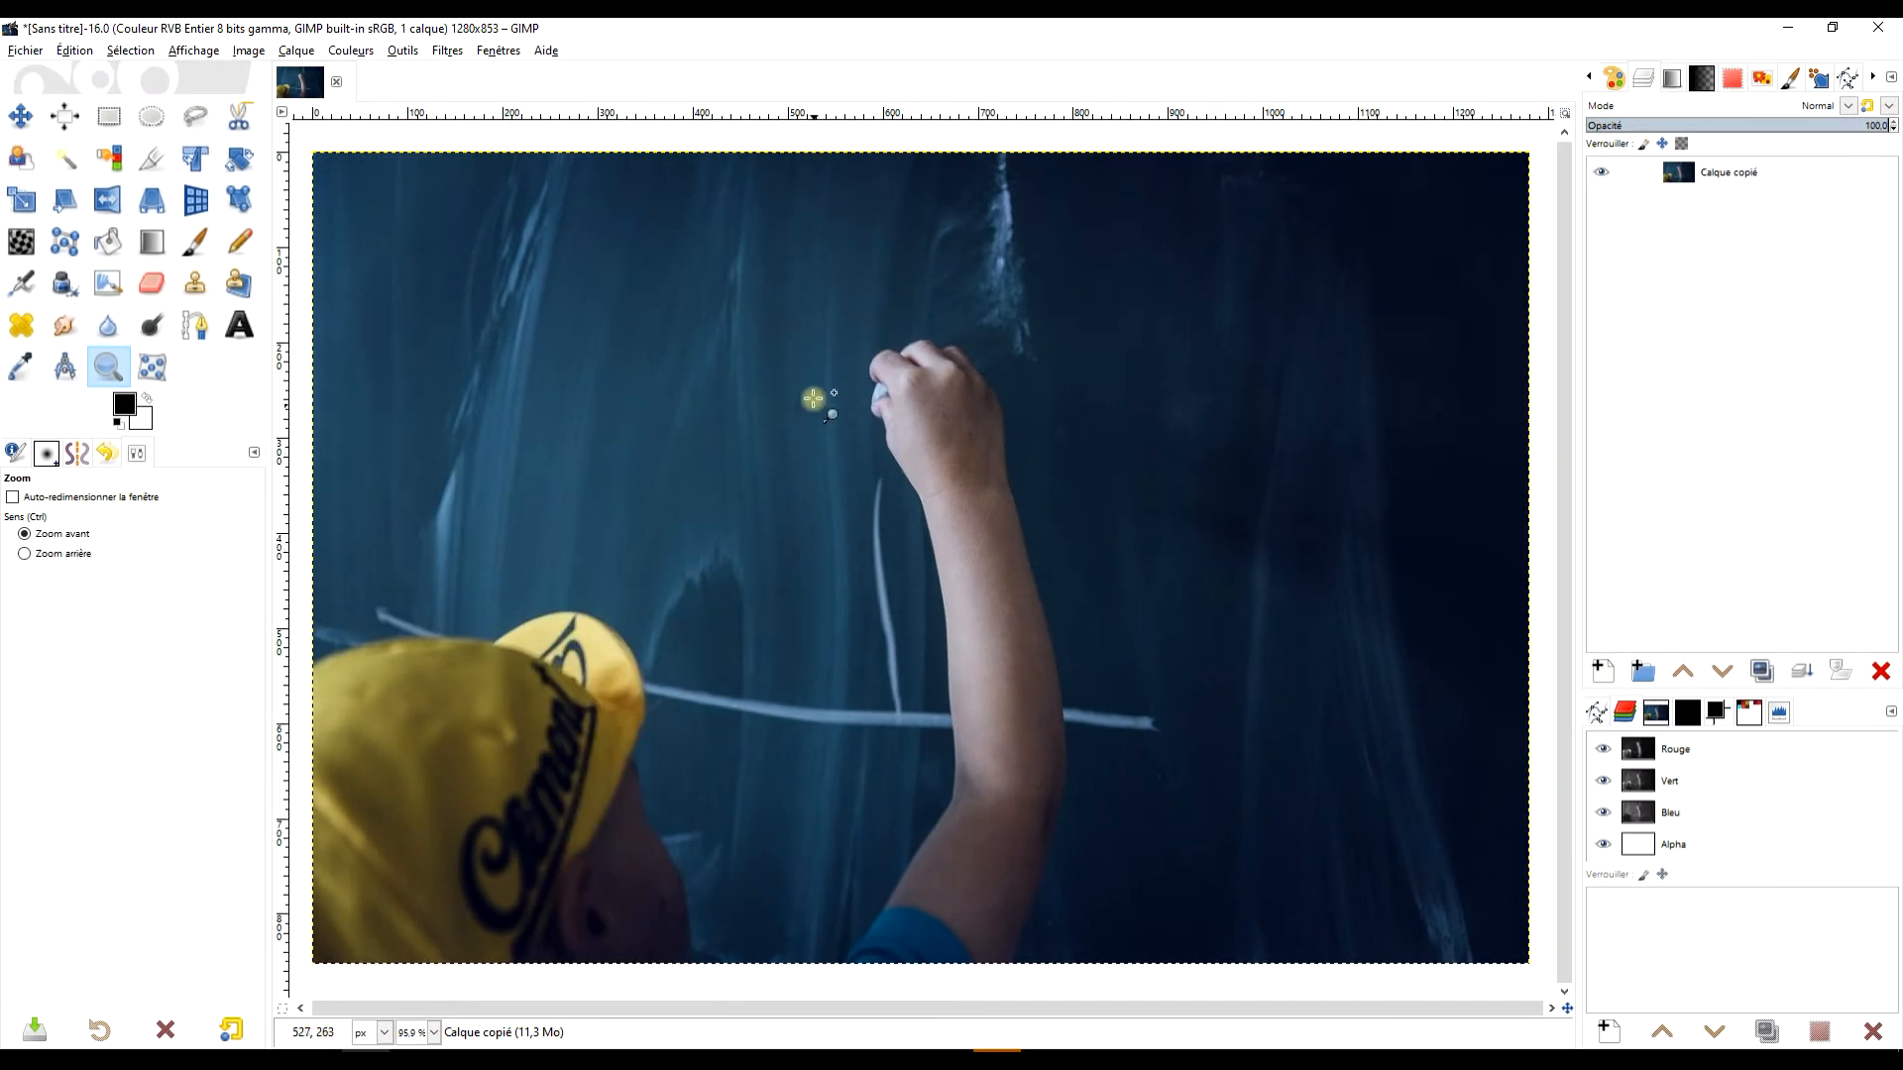
left_click(113, 119)
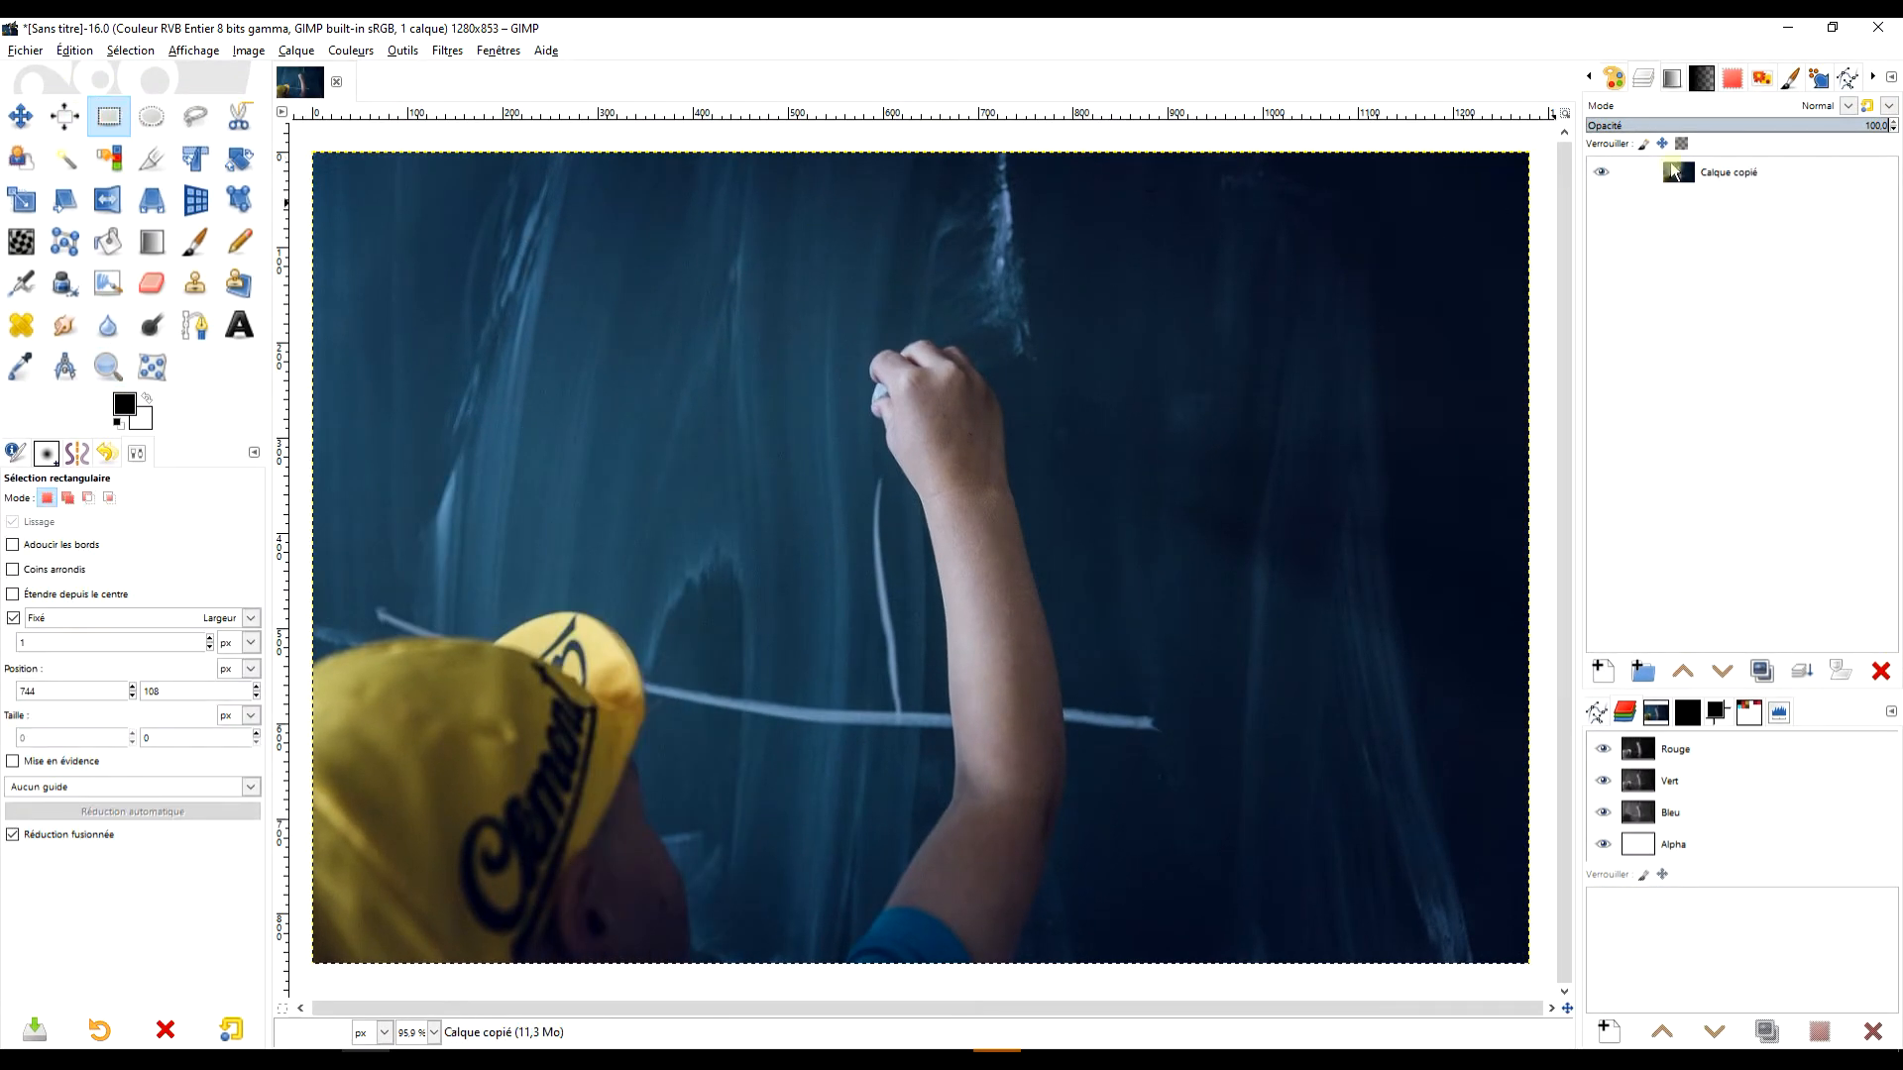
Set up the Text tool on the photo layer with white as the text colour and a letter spacing of 12.0.
left_click(1783, 170)
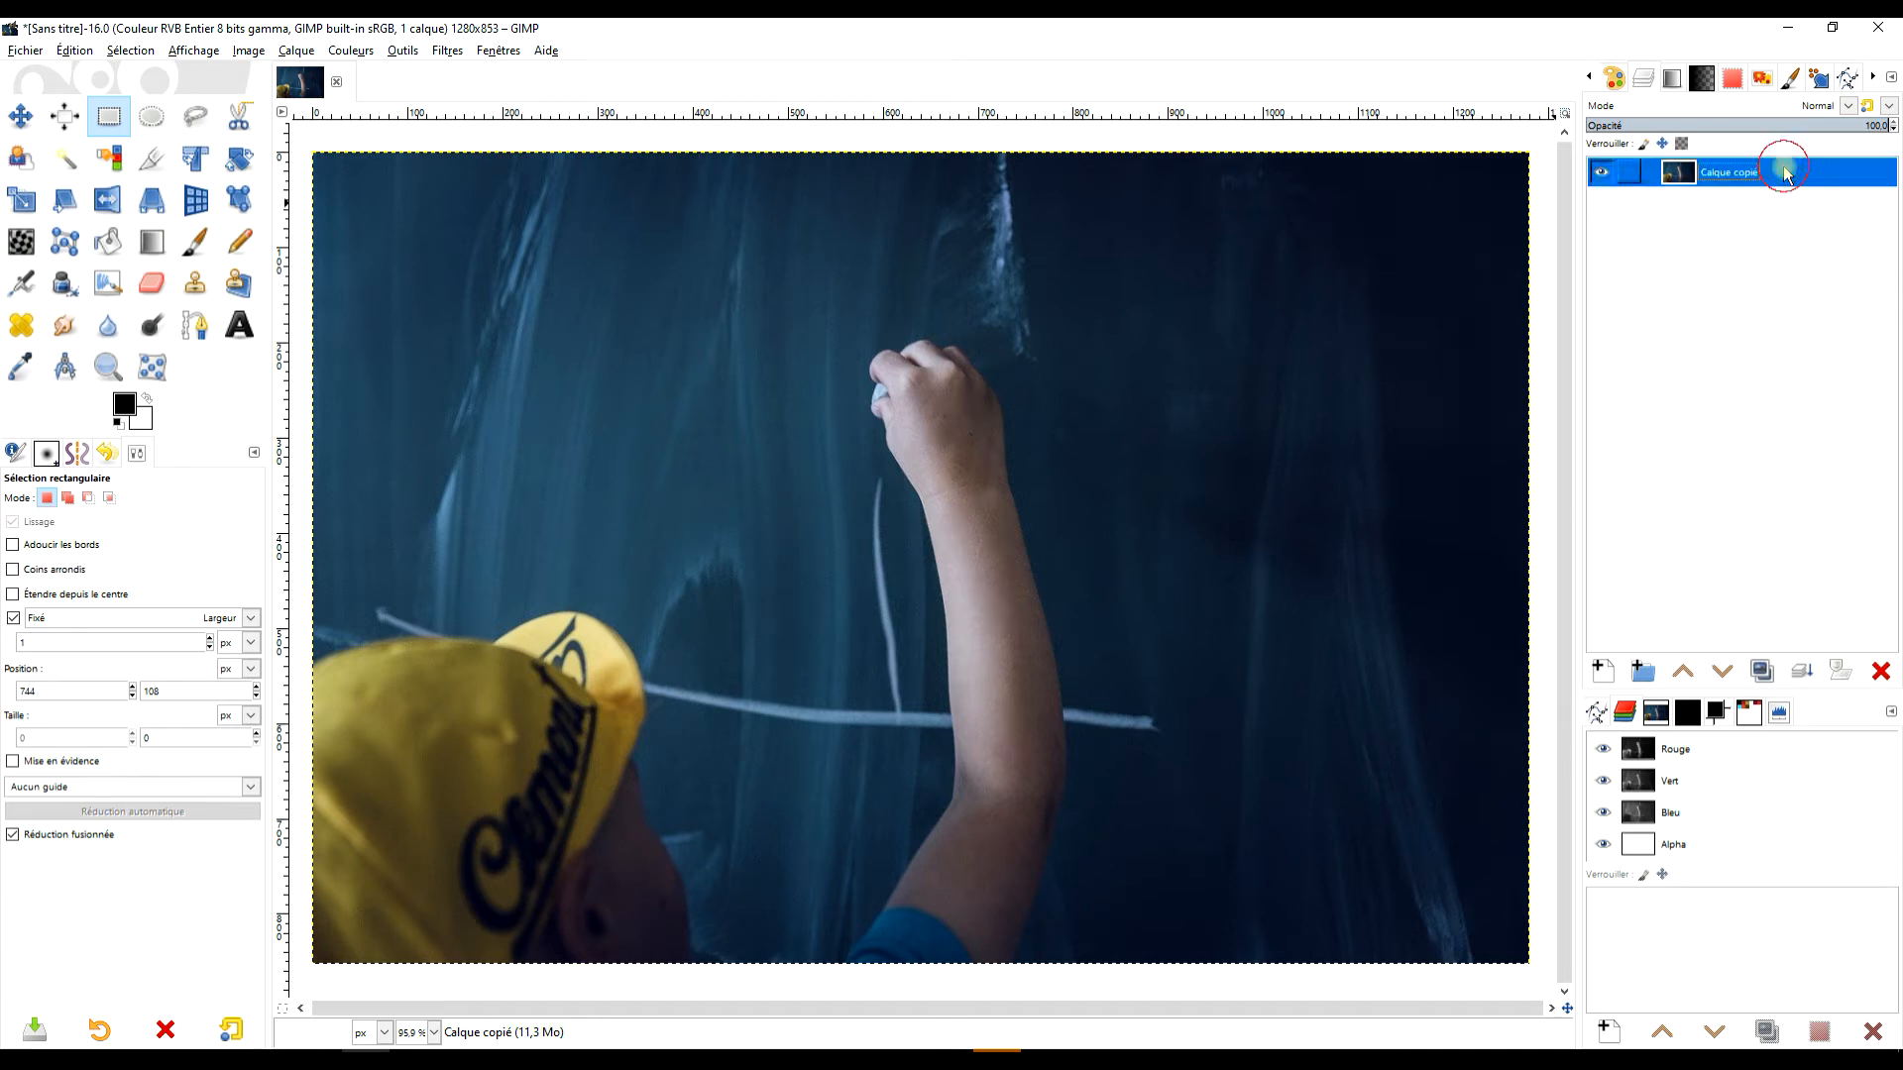
left_click(240, 327)
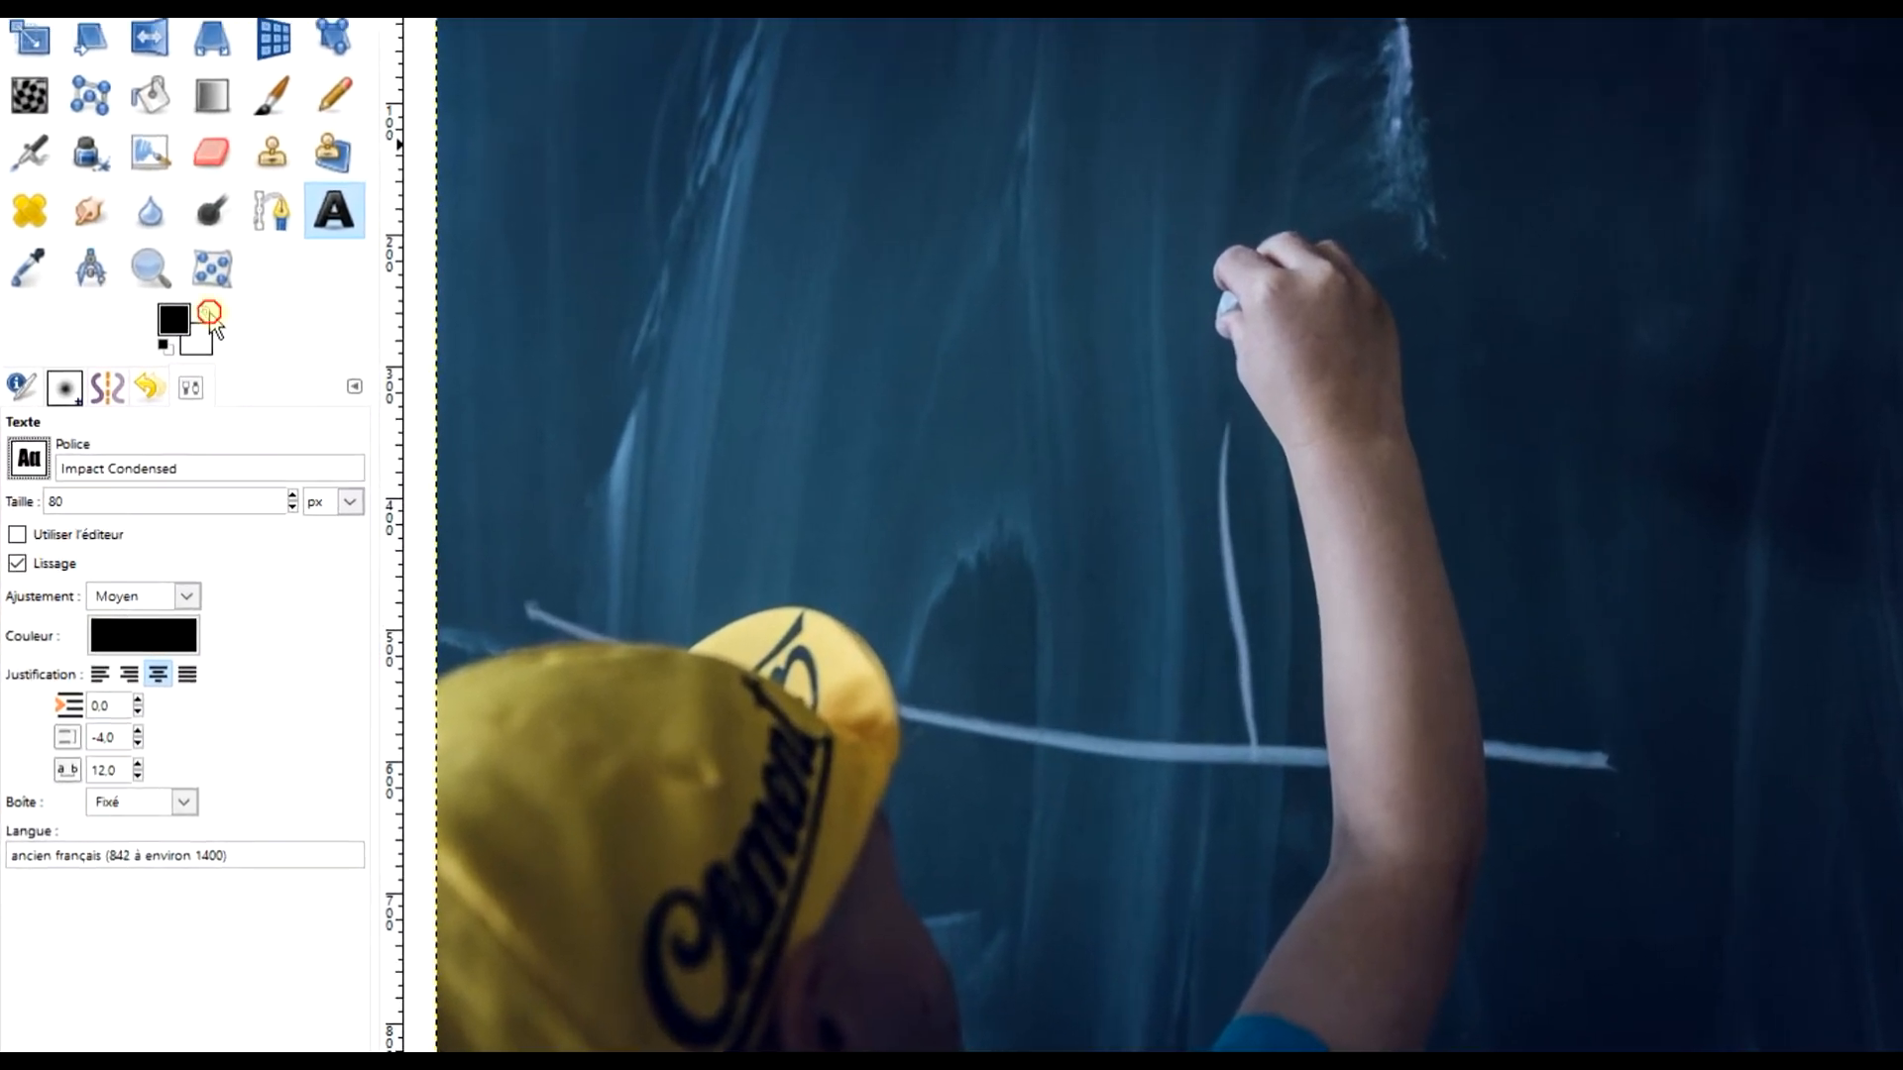
left_click(167, 369)
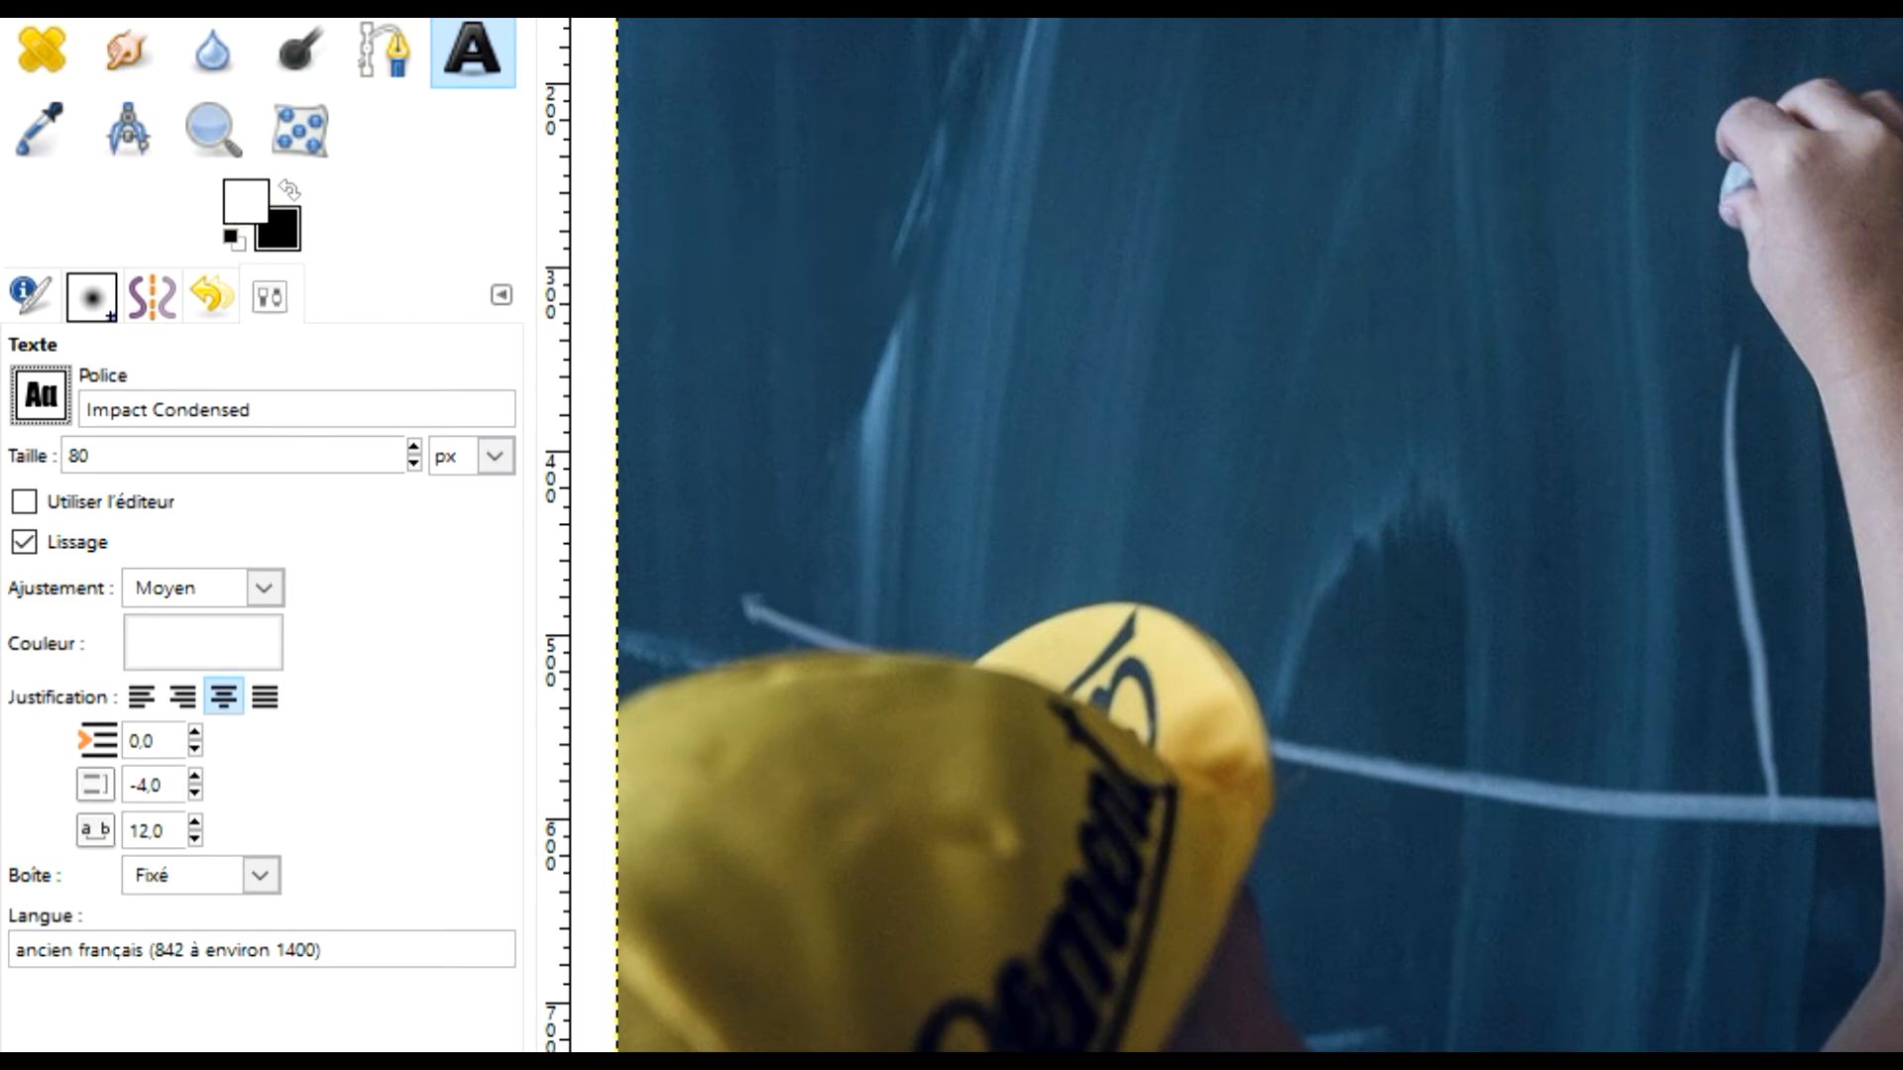
left_click(194, 826)
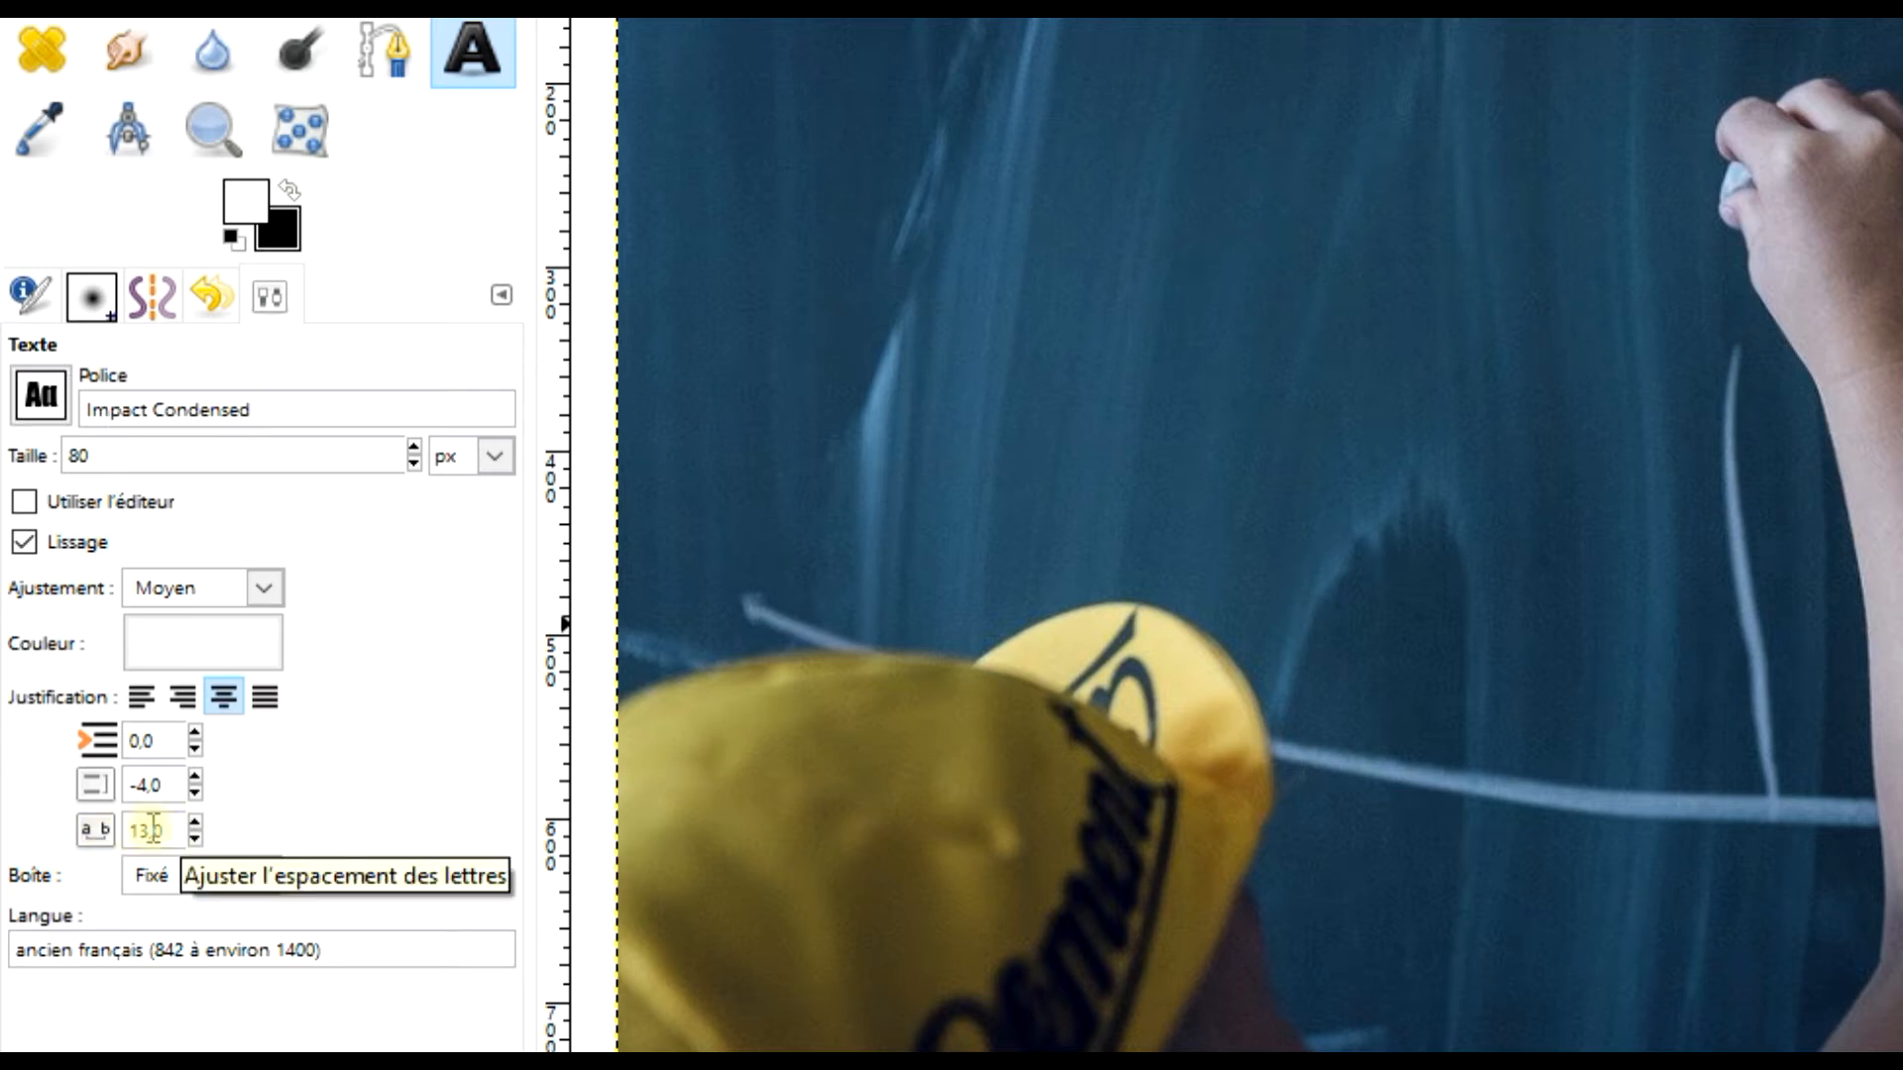
left_click(196, 838)
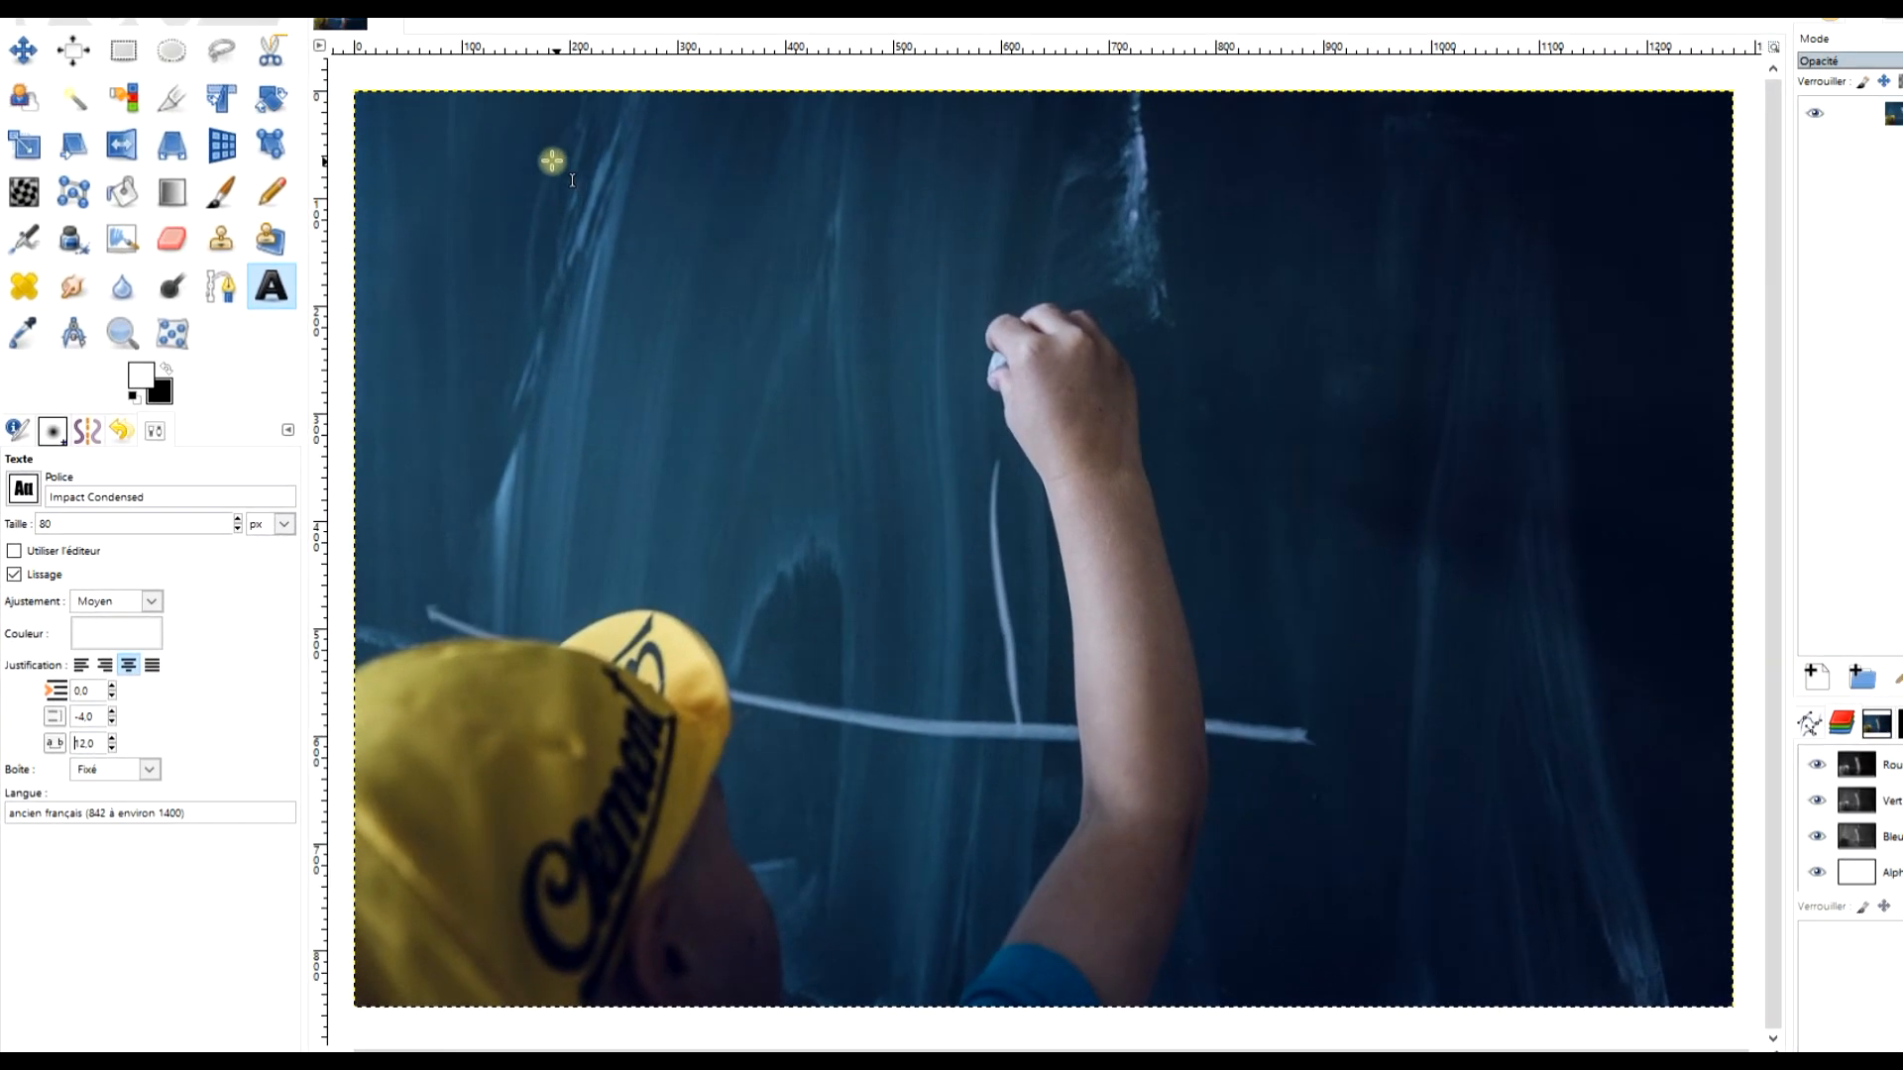
Draw a text box about 1004 × 322 px over the photo's upper half and enter "Quel monde voulez-vous pour vos enfants ?".
left_click_drag(549, 104, 1753, 492)
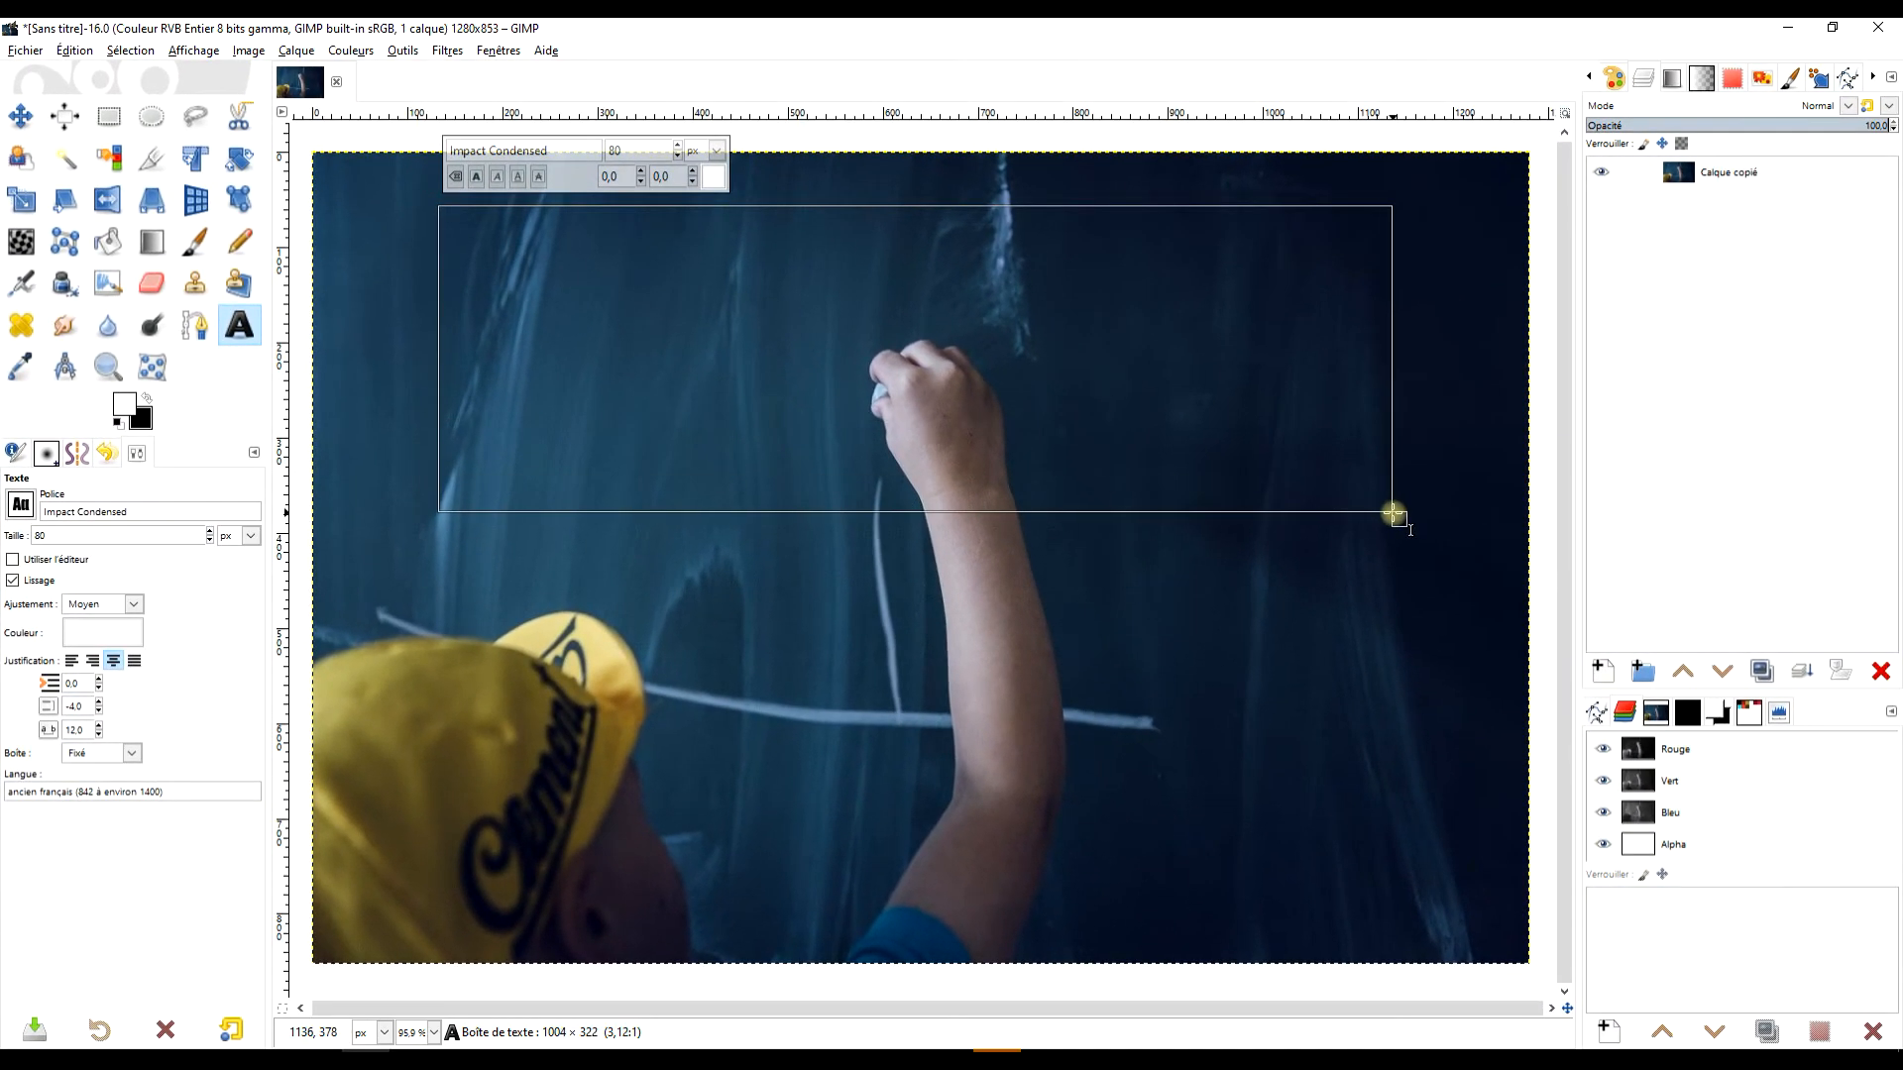
left_click_drag(1390, 511, 1391, 511)
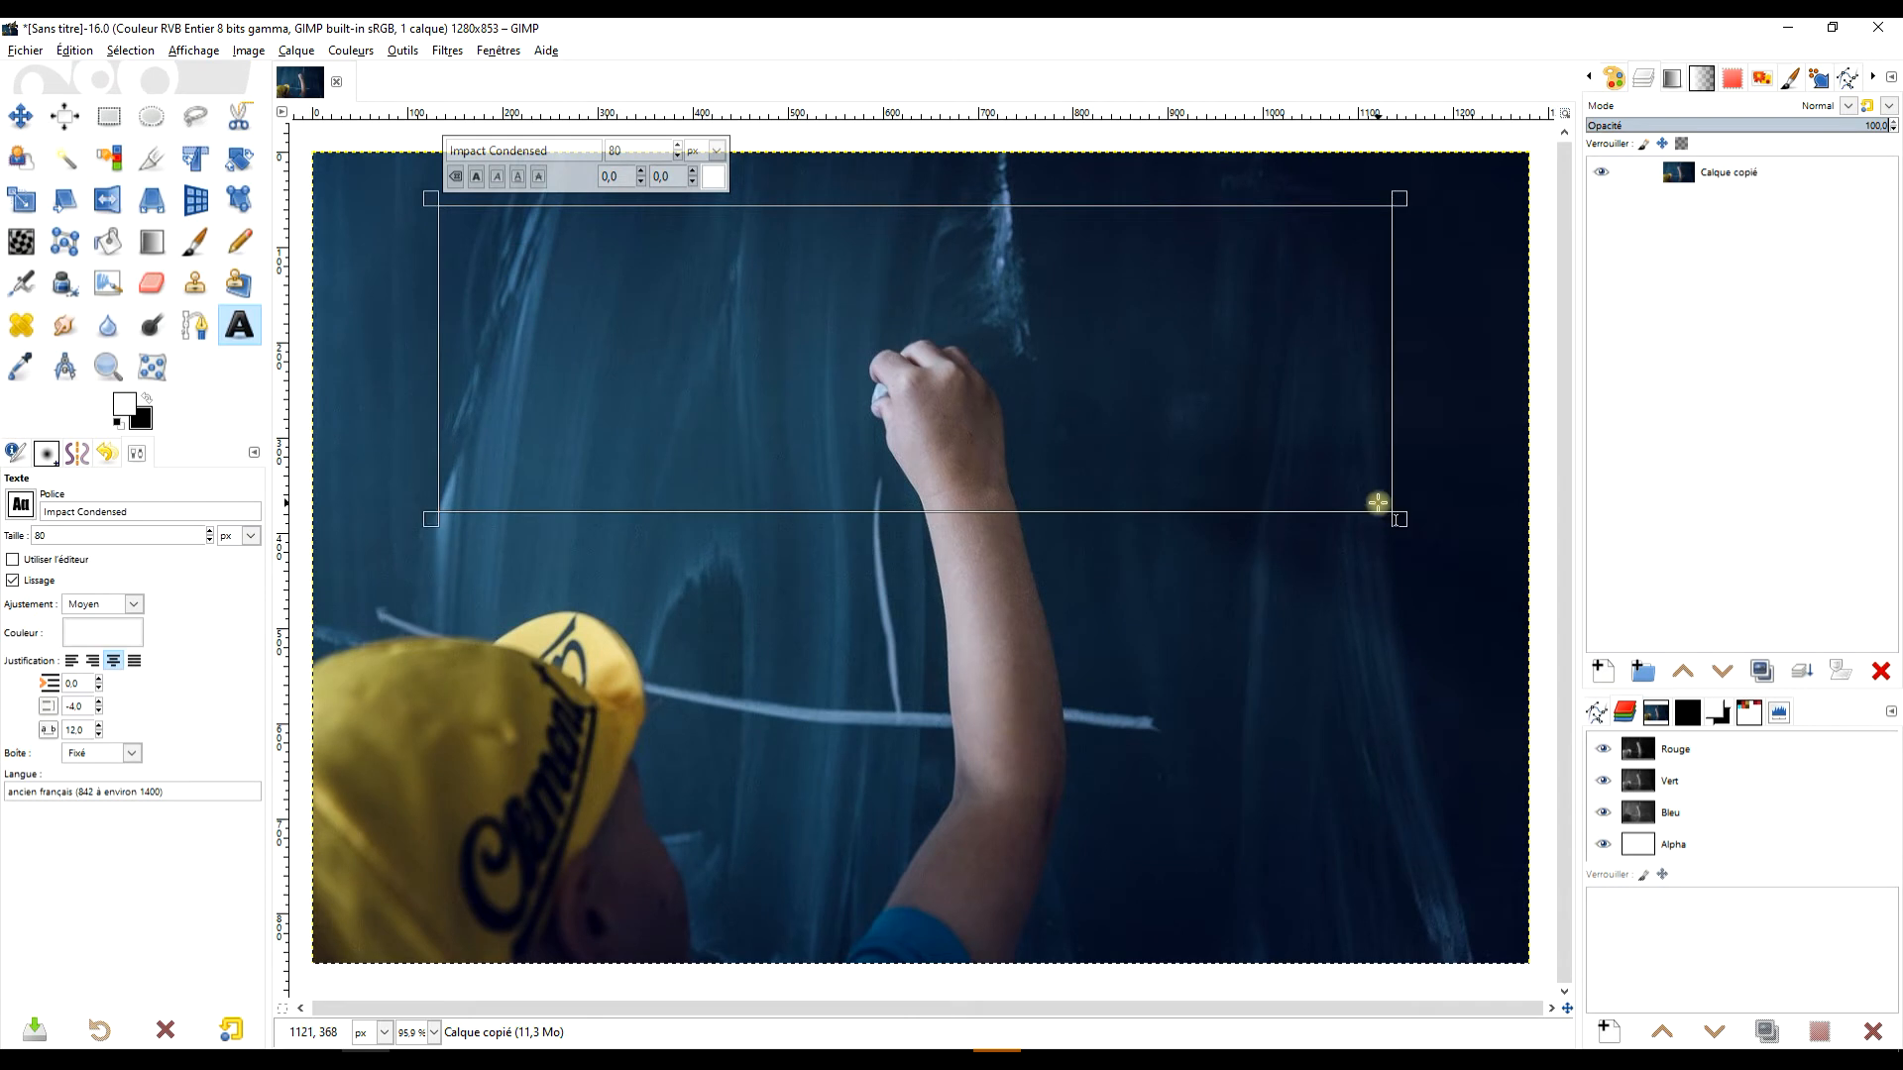
type("Q")
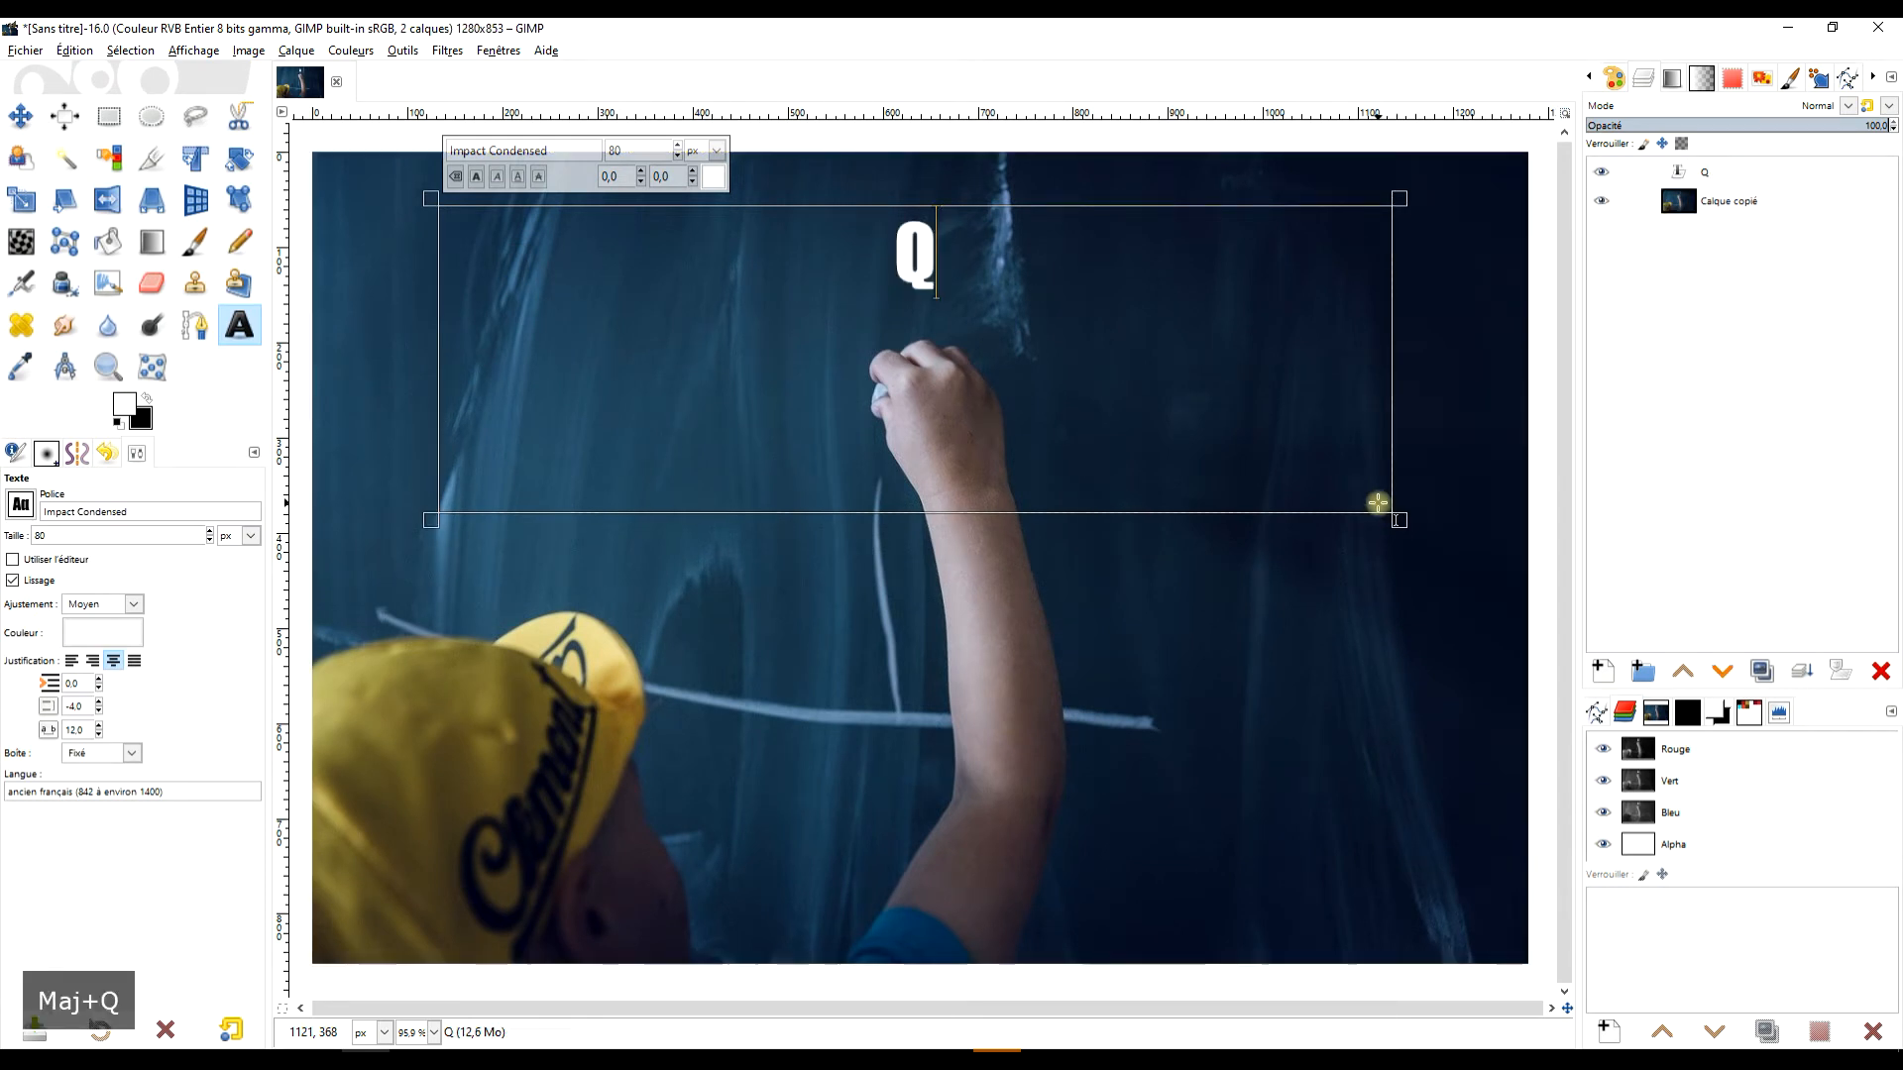
type("uel ")
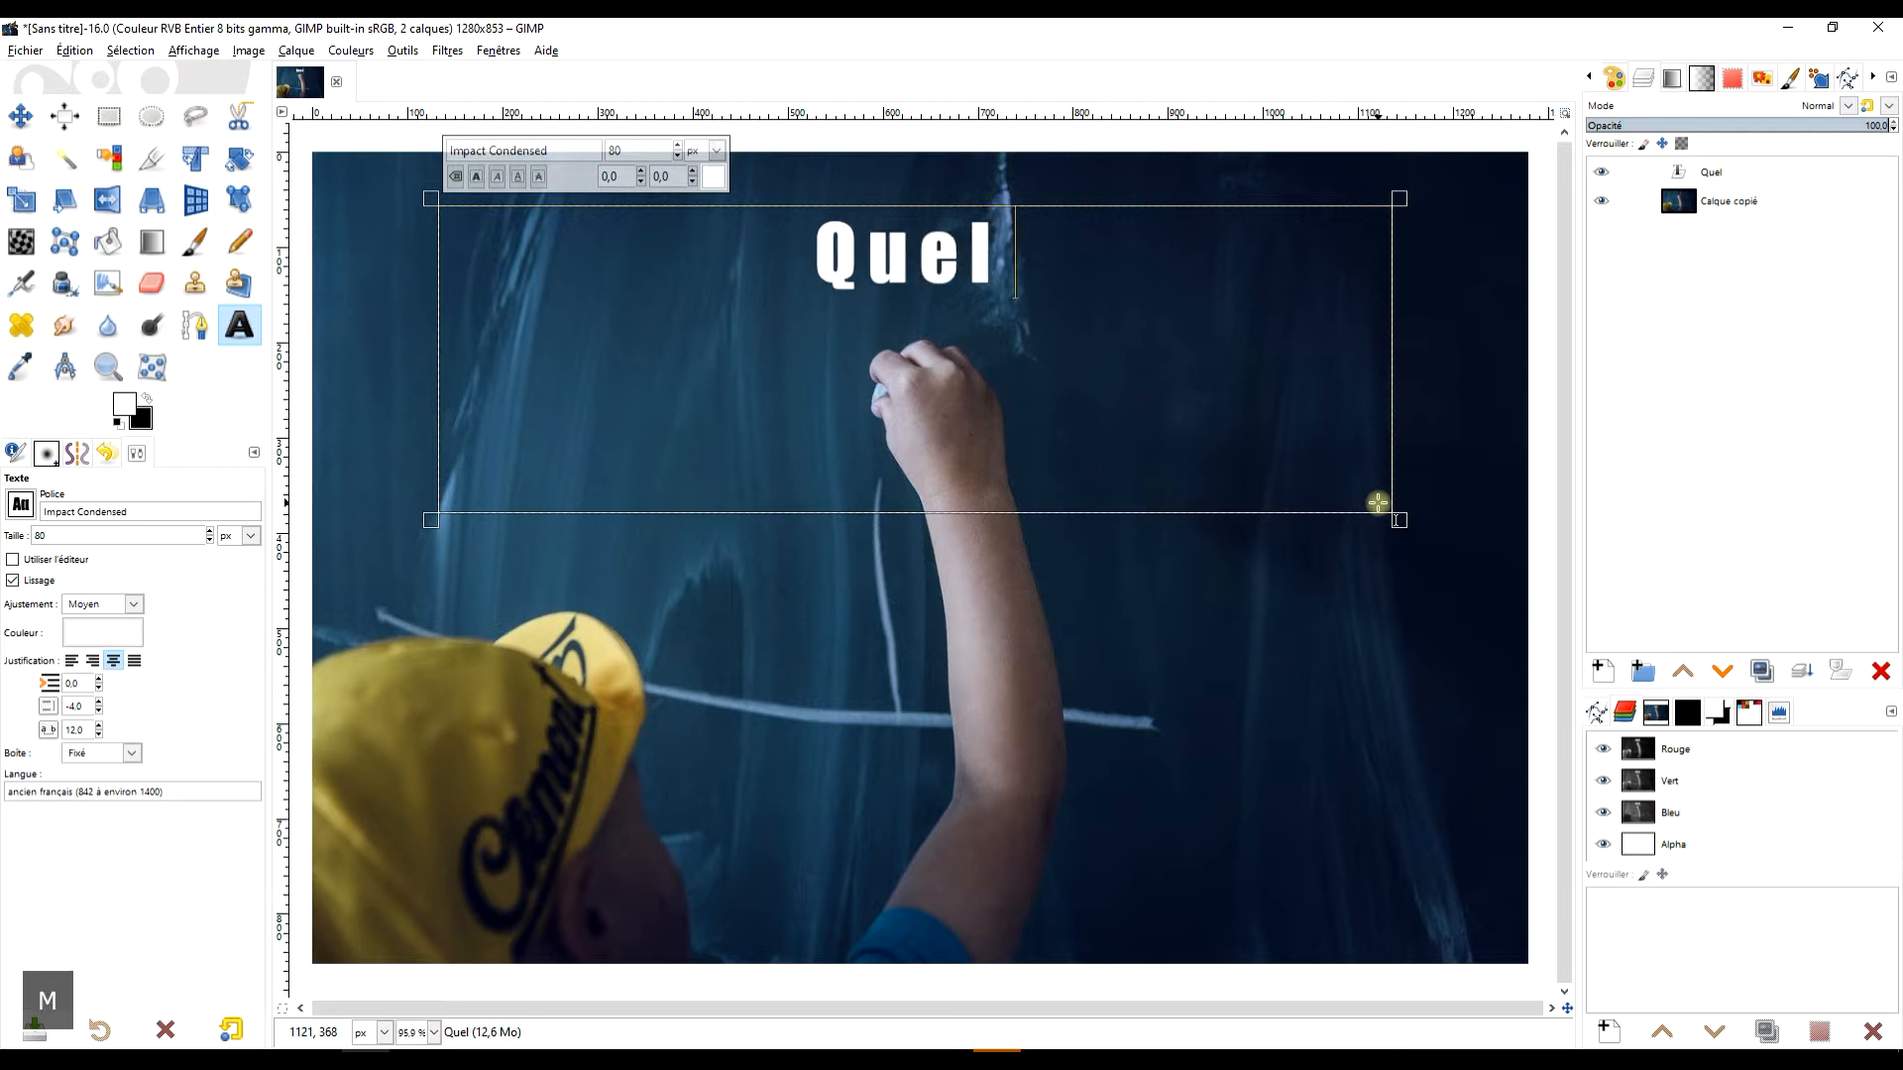
type("monde ")
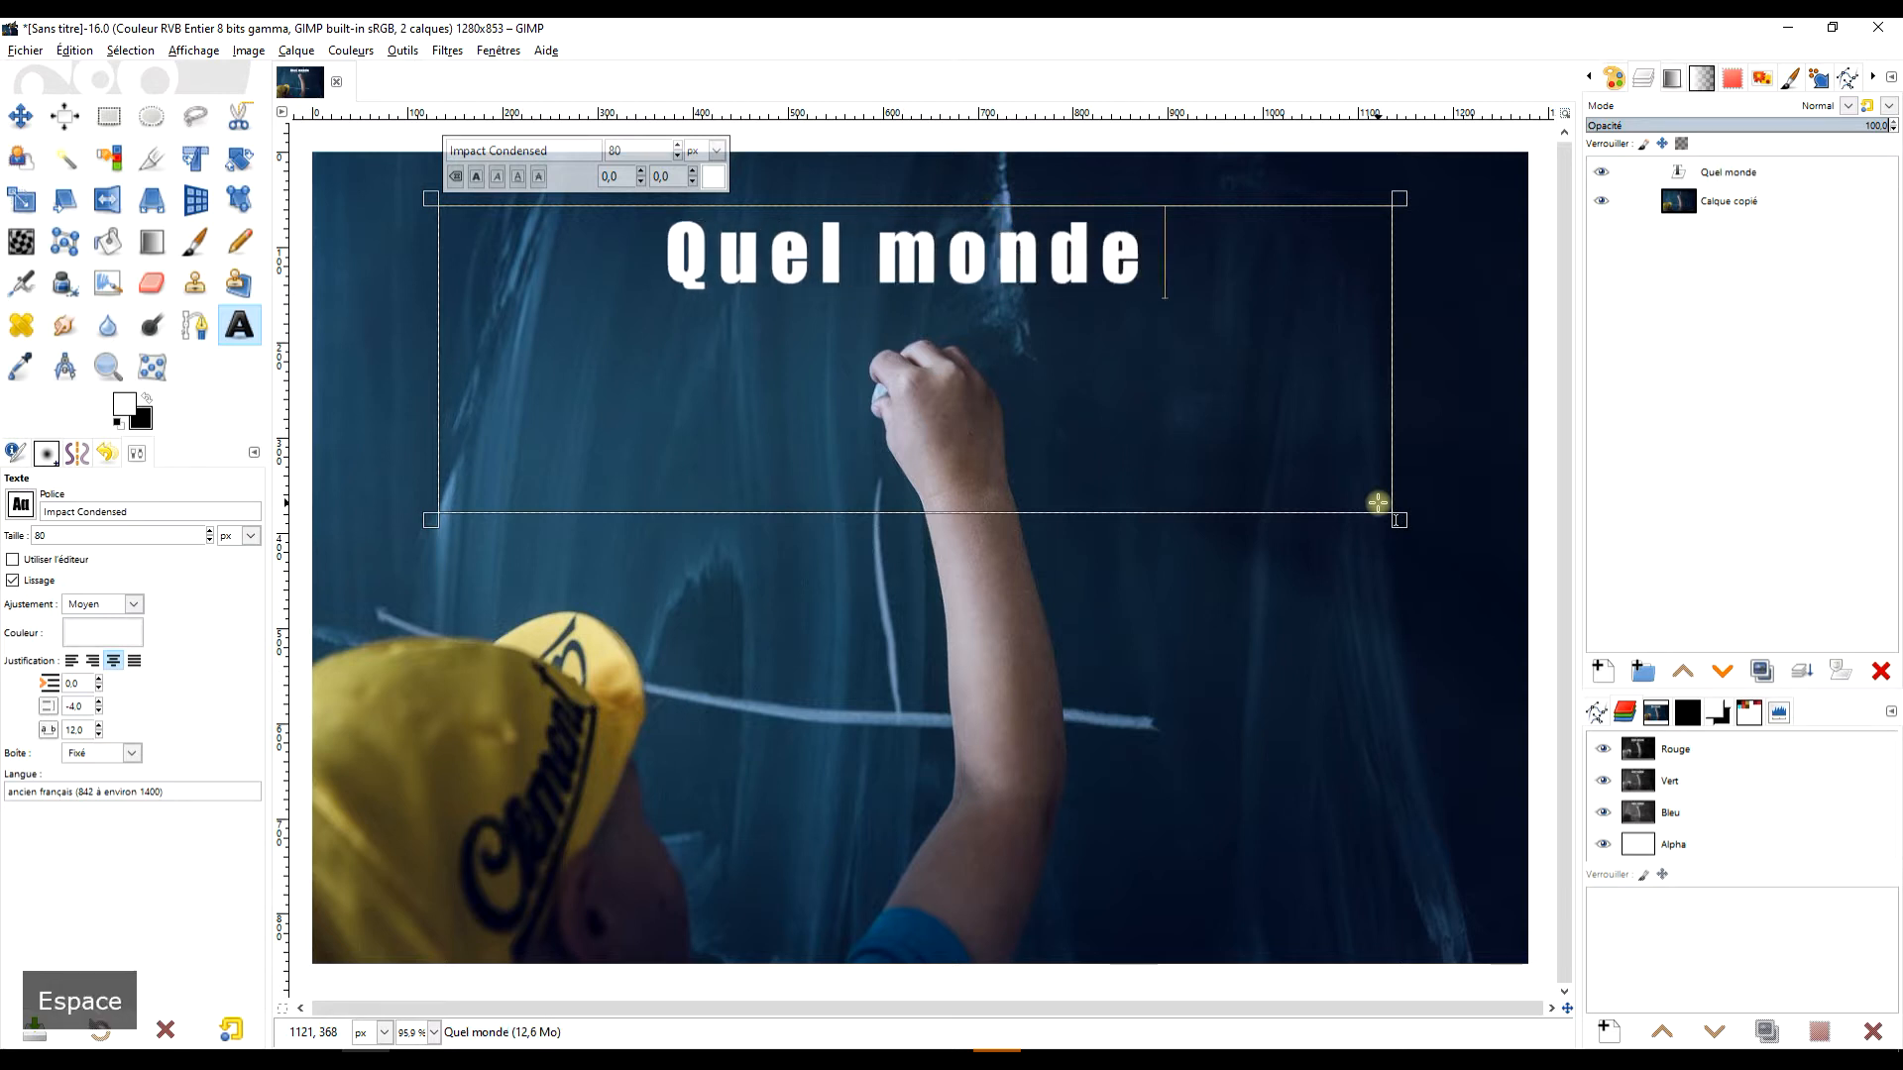
type("voulez-")
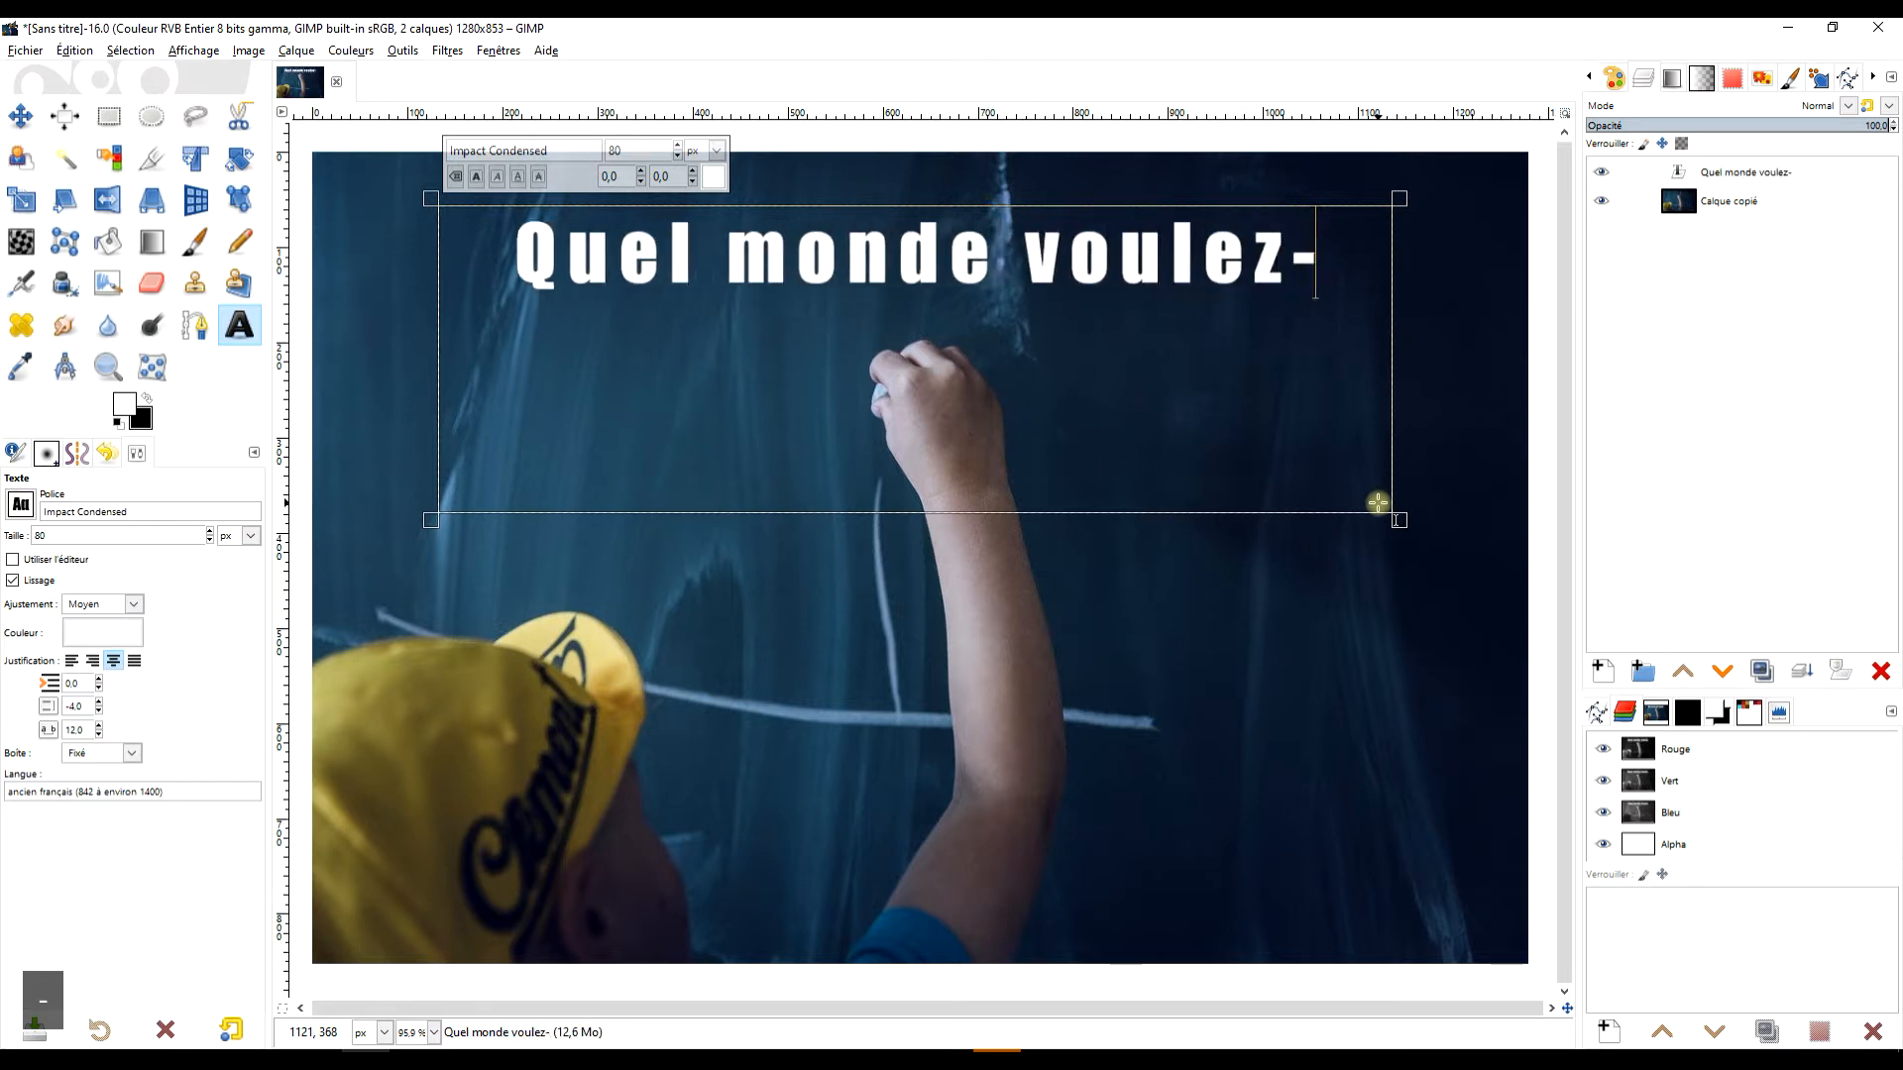
type("vous pour moi")
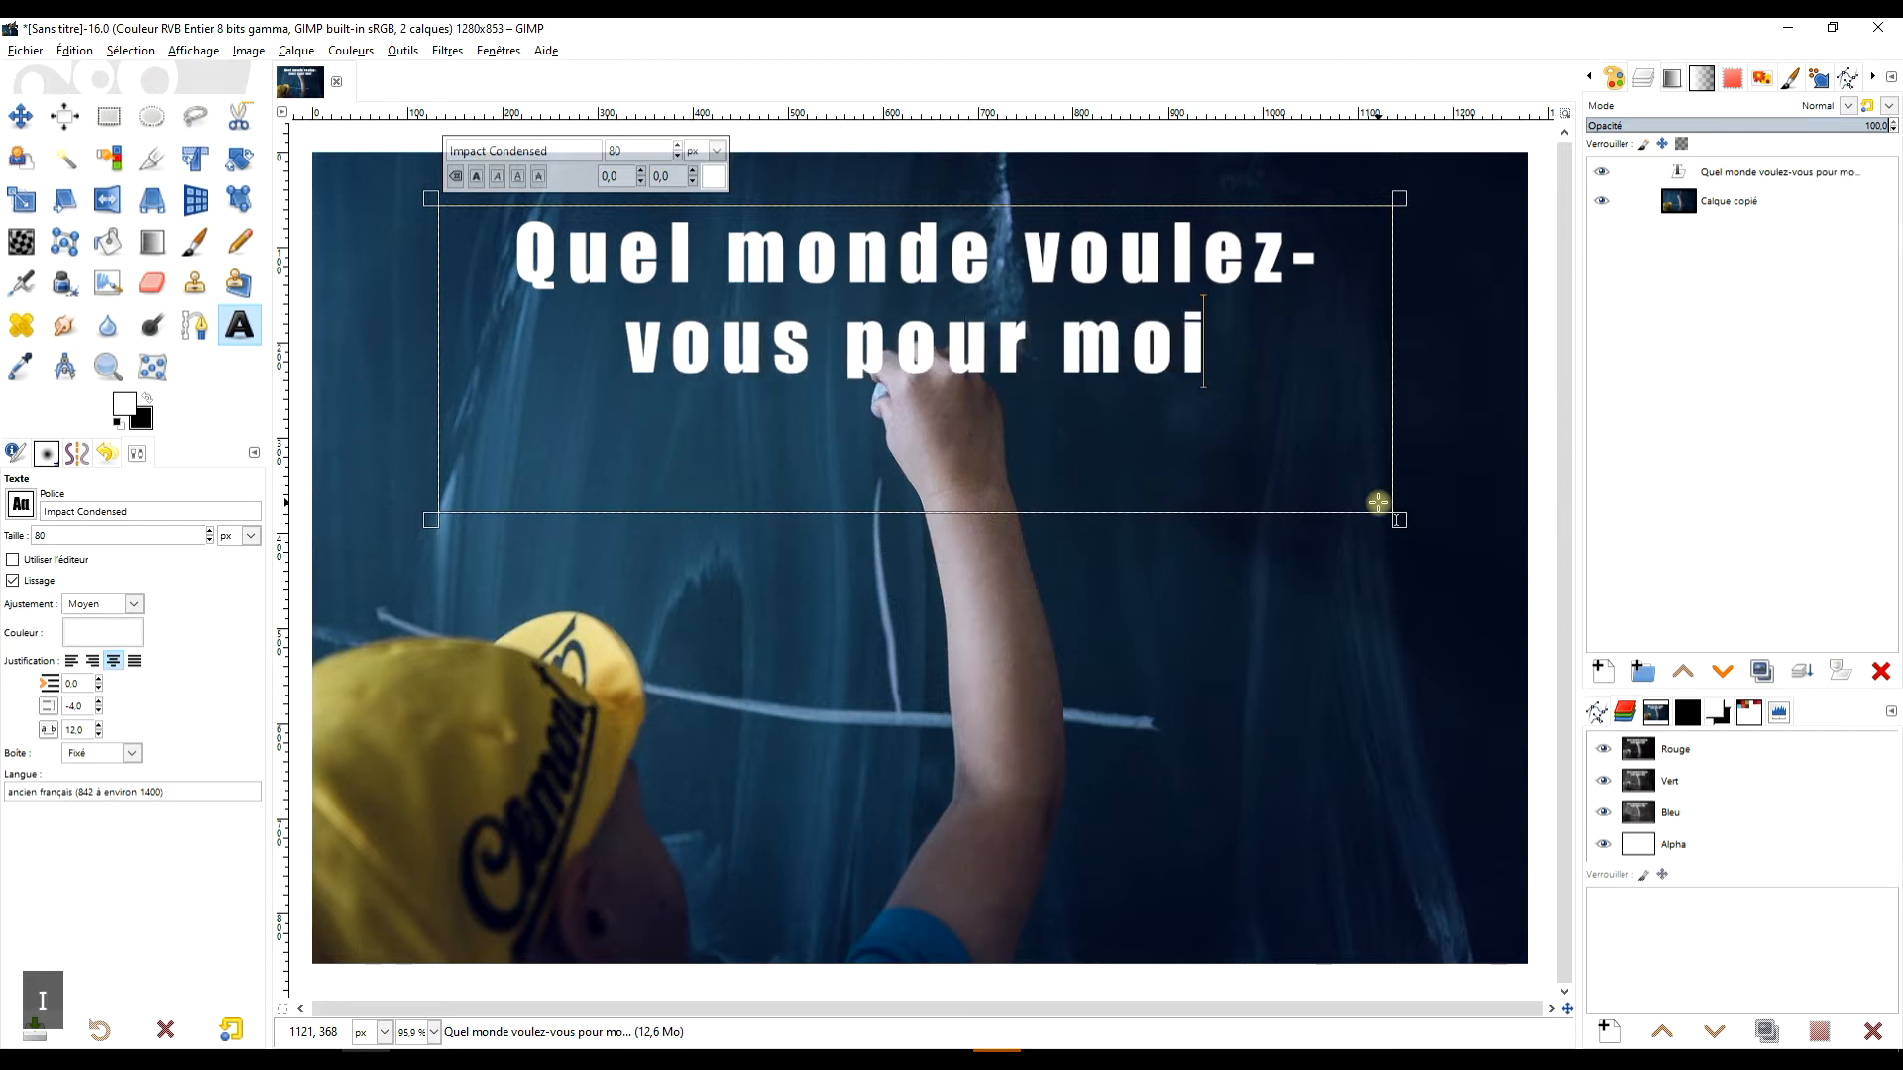
key("BackSpace")
key("BackSpace")
key("BackSpace")
key("BackSpace")
type("vos enfants")
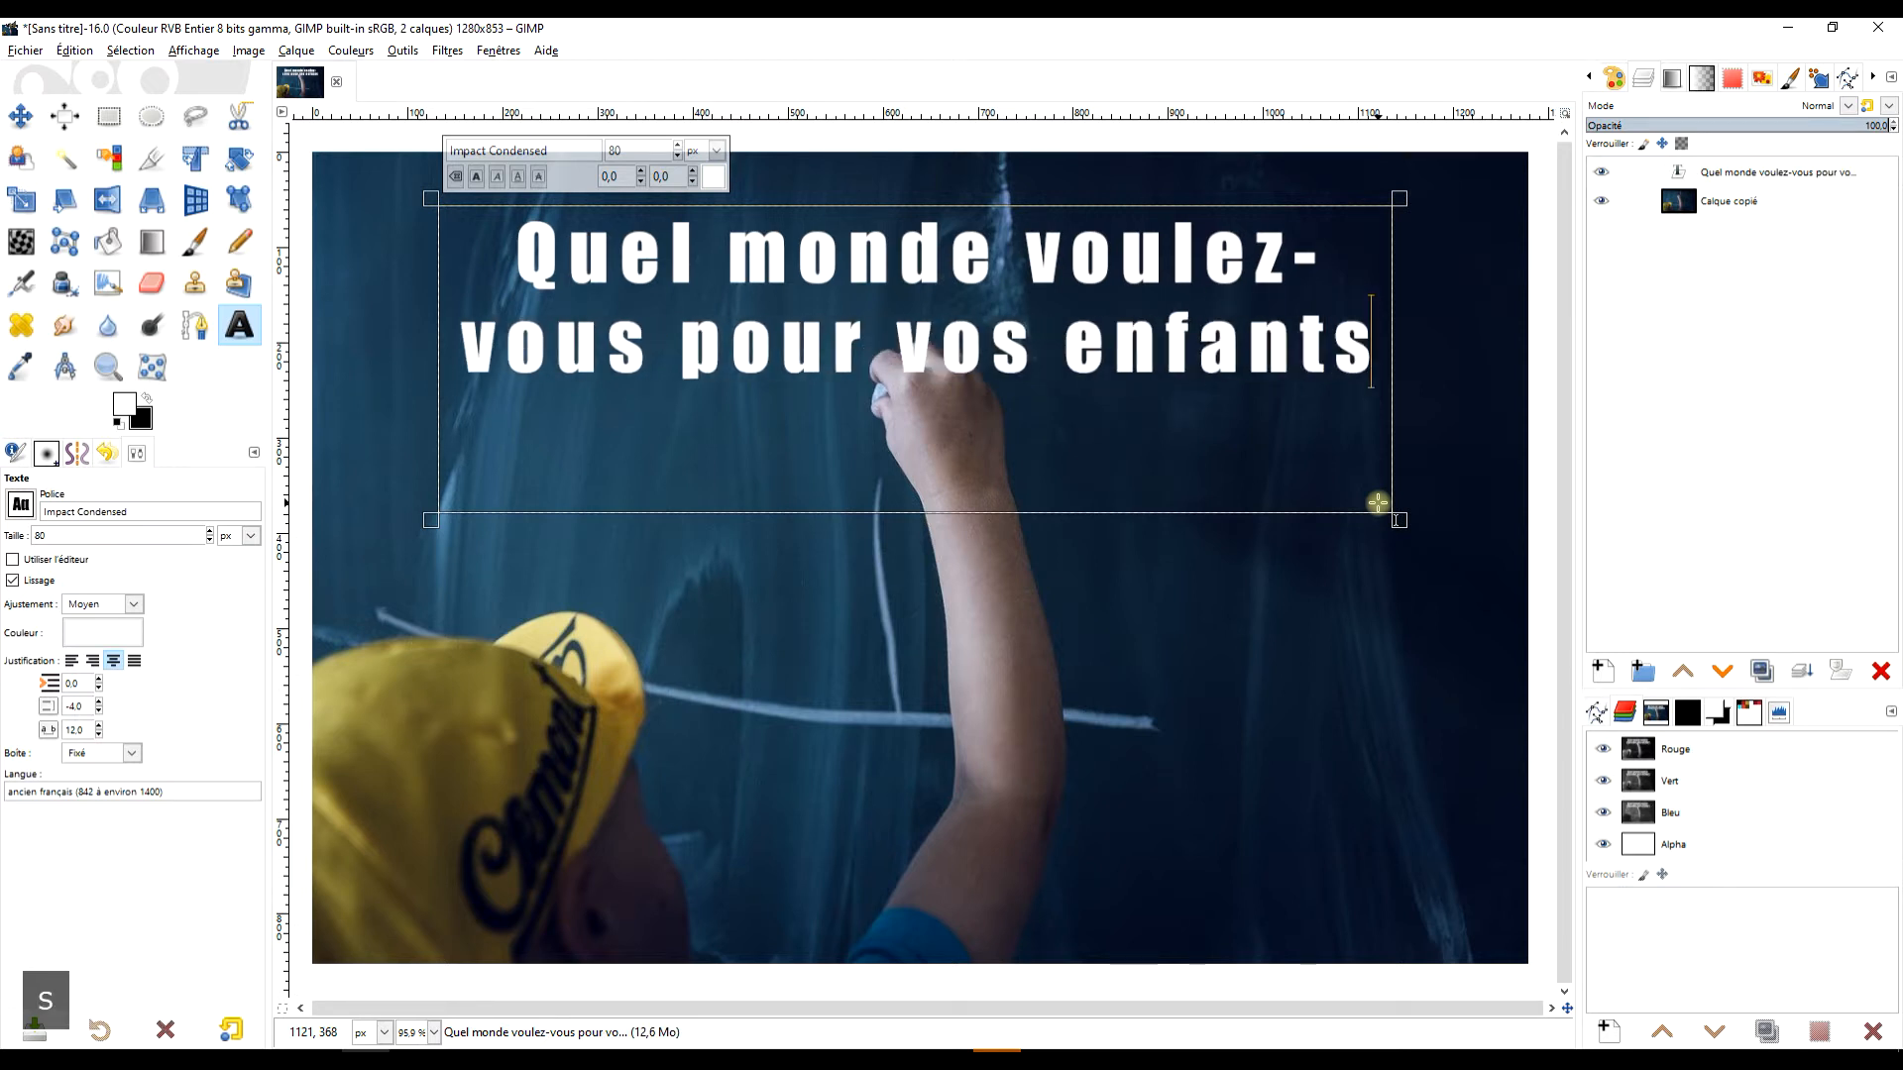
type(" ?")
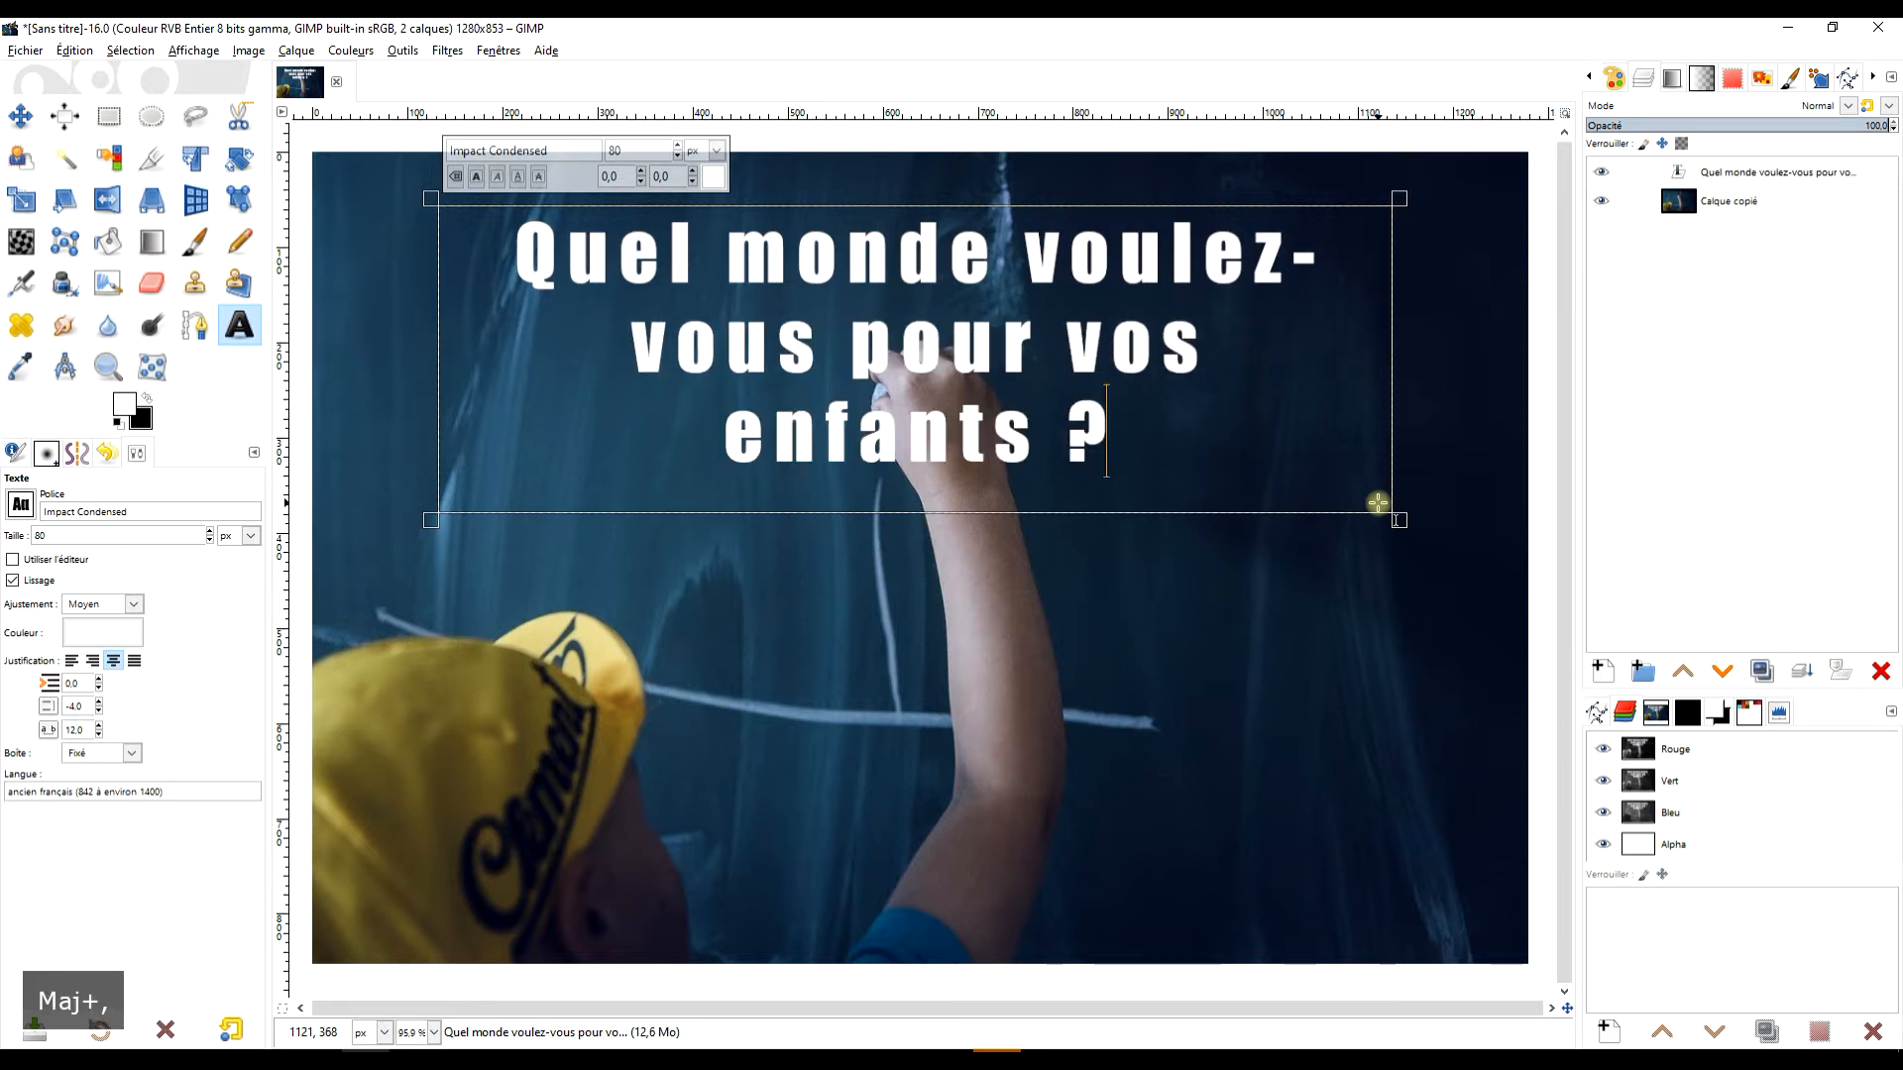
Format the whole title in the Yikes! font at 98 px and align it left.
key("ctrl+a")
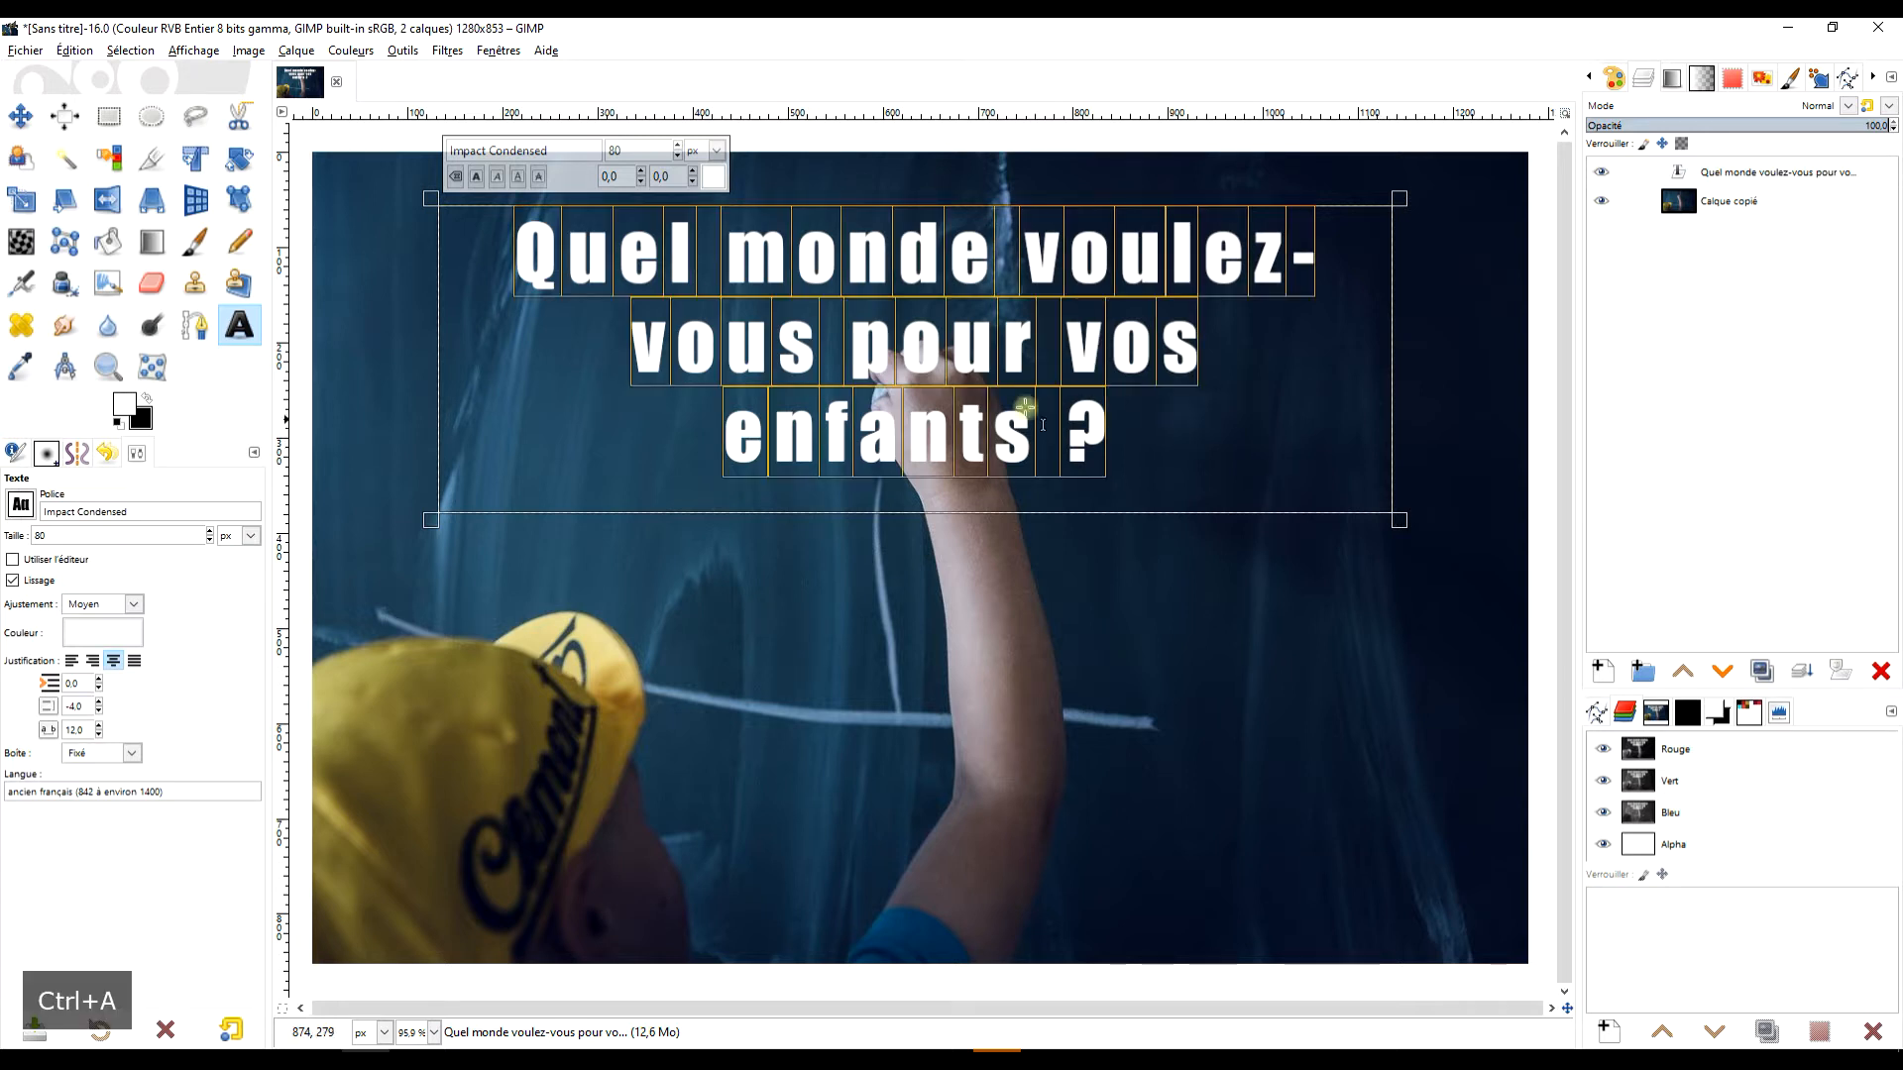
left_click_drag(564, 150, 258, 138)
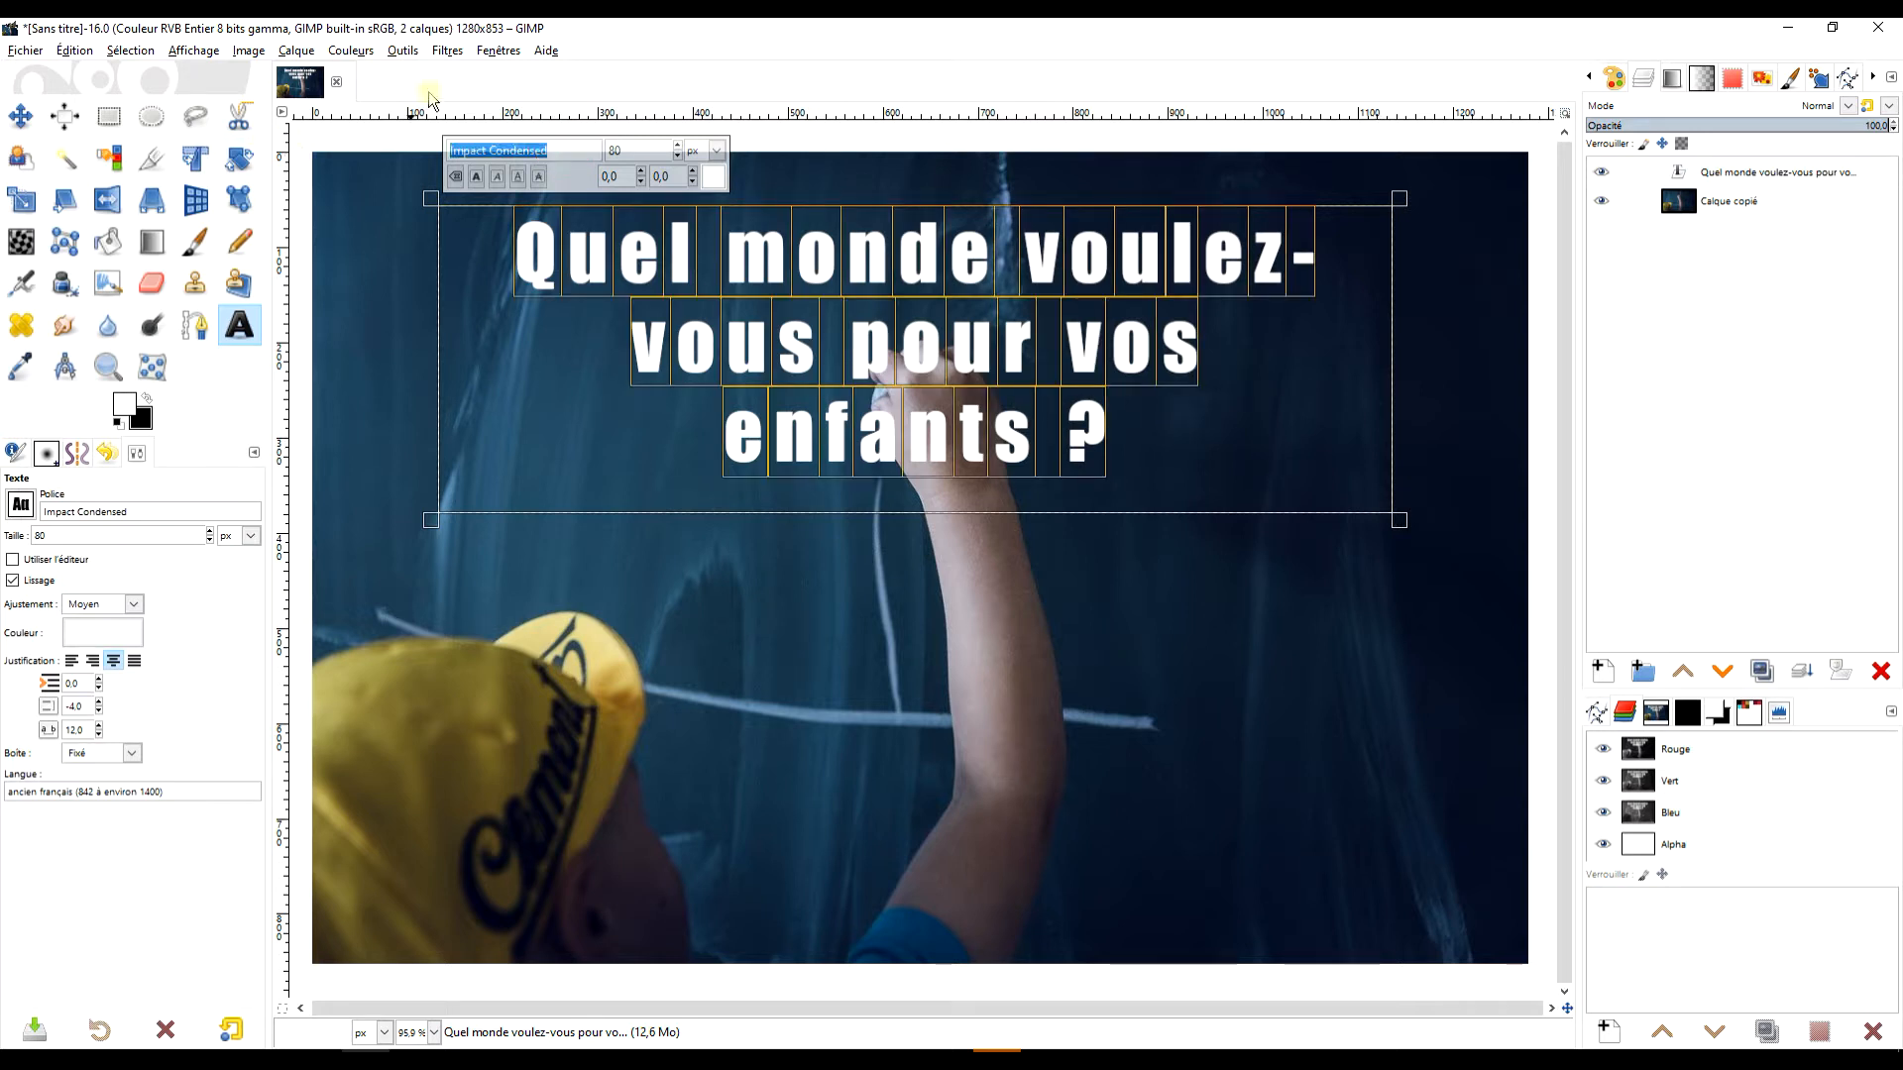
key("Caps_Lock")
type("Y")
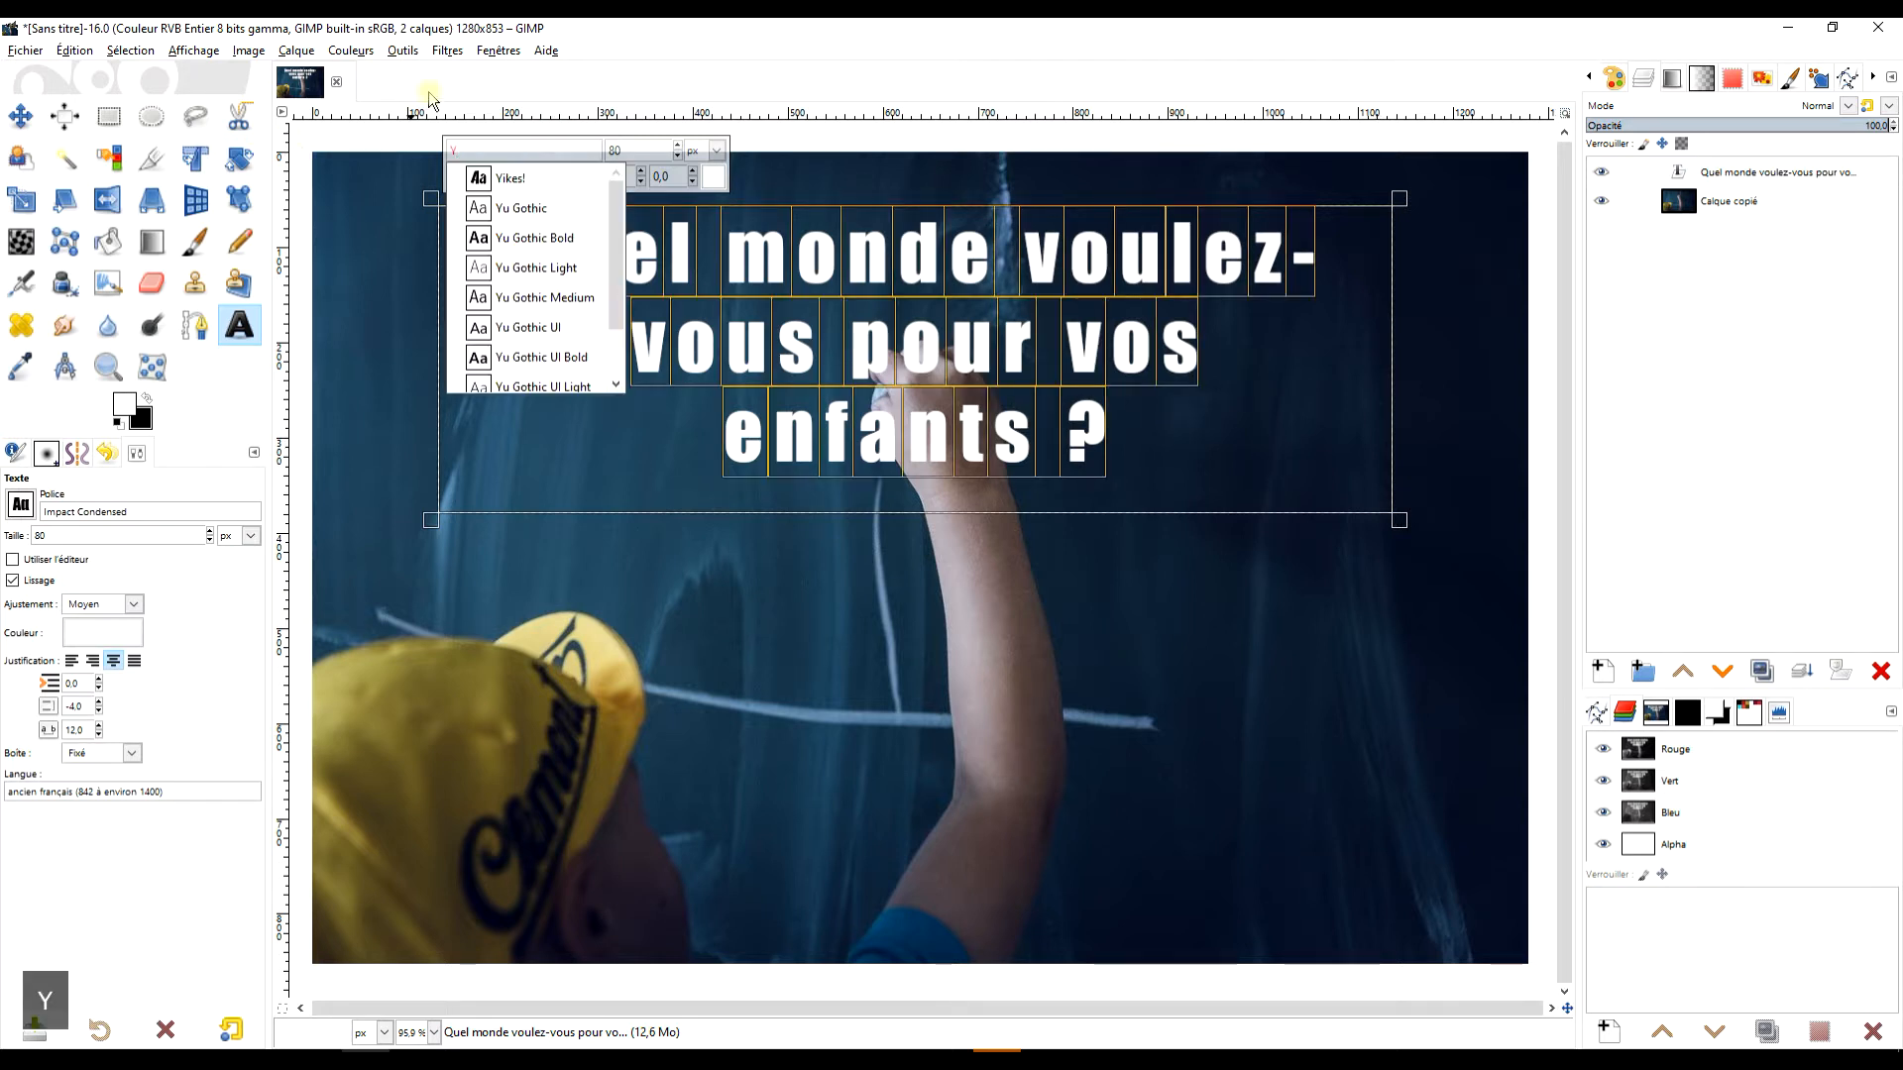
left_click(512, 180)
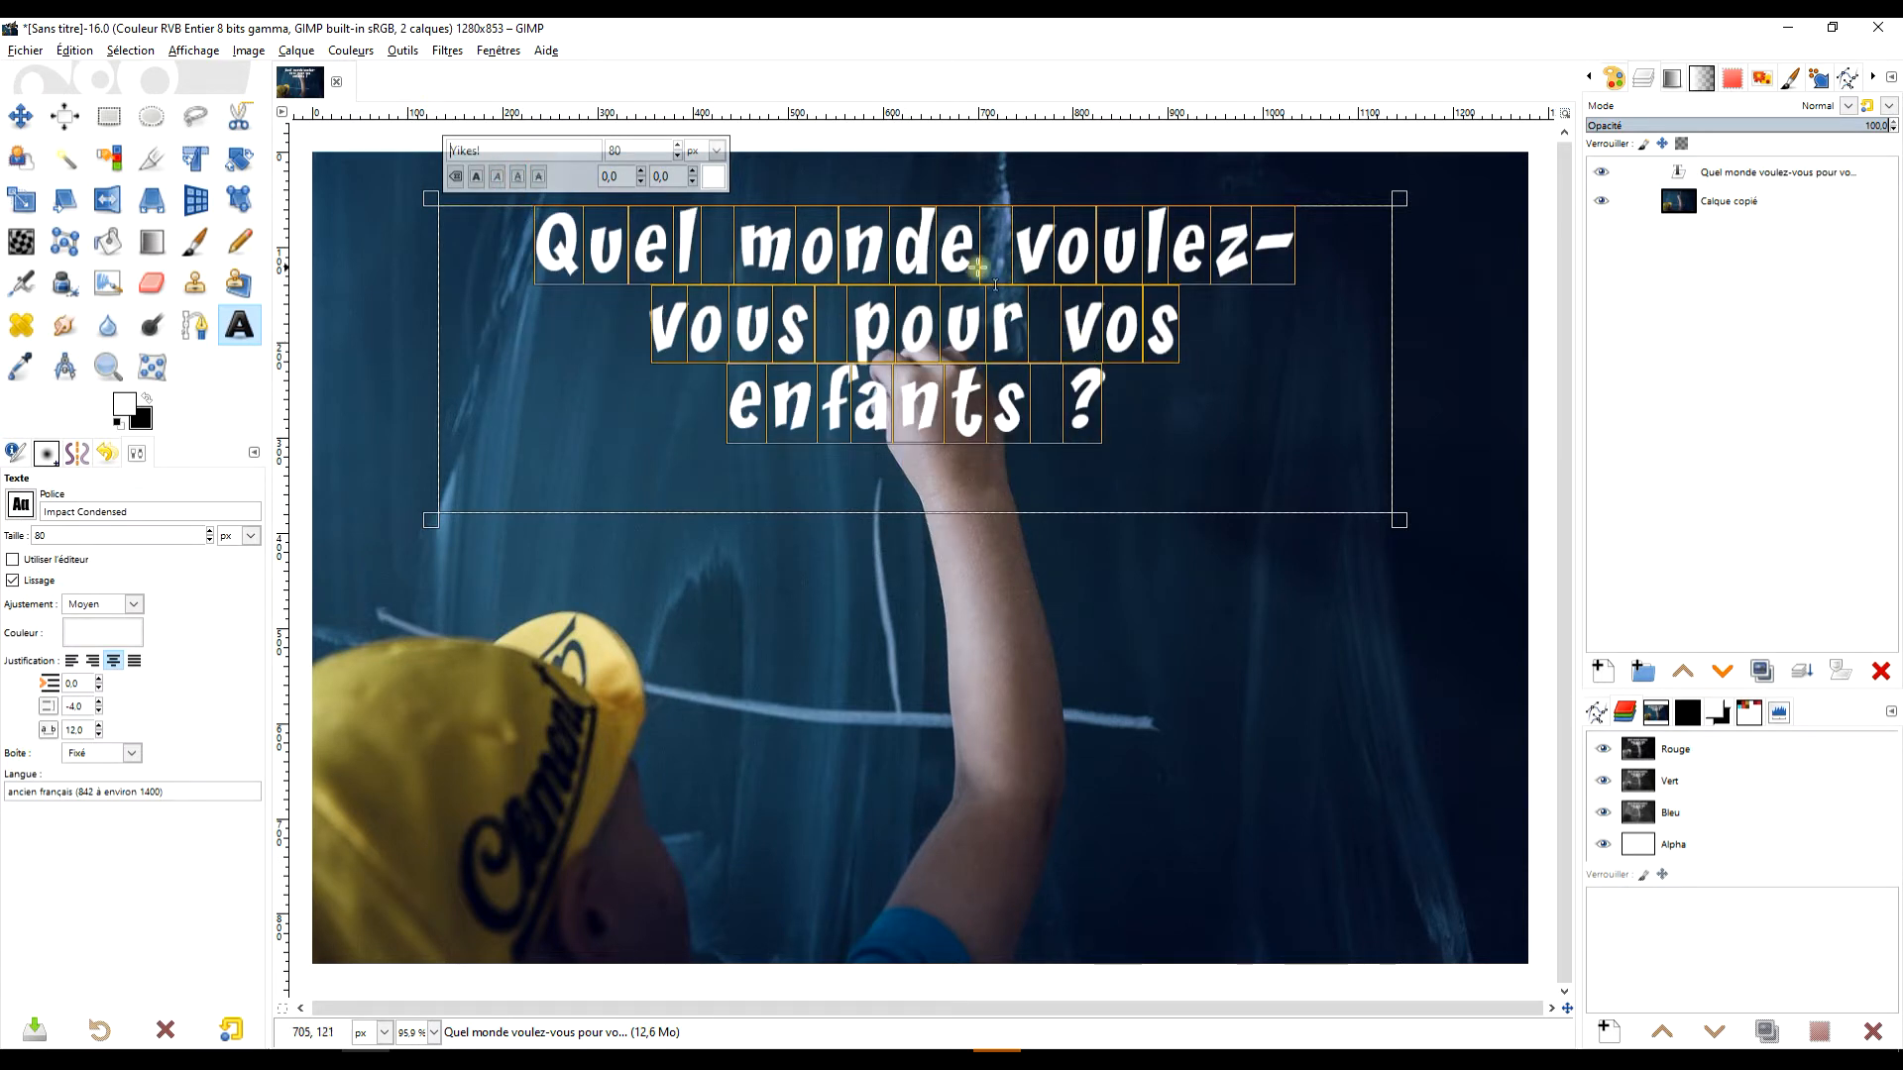
left_click(680, 146)
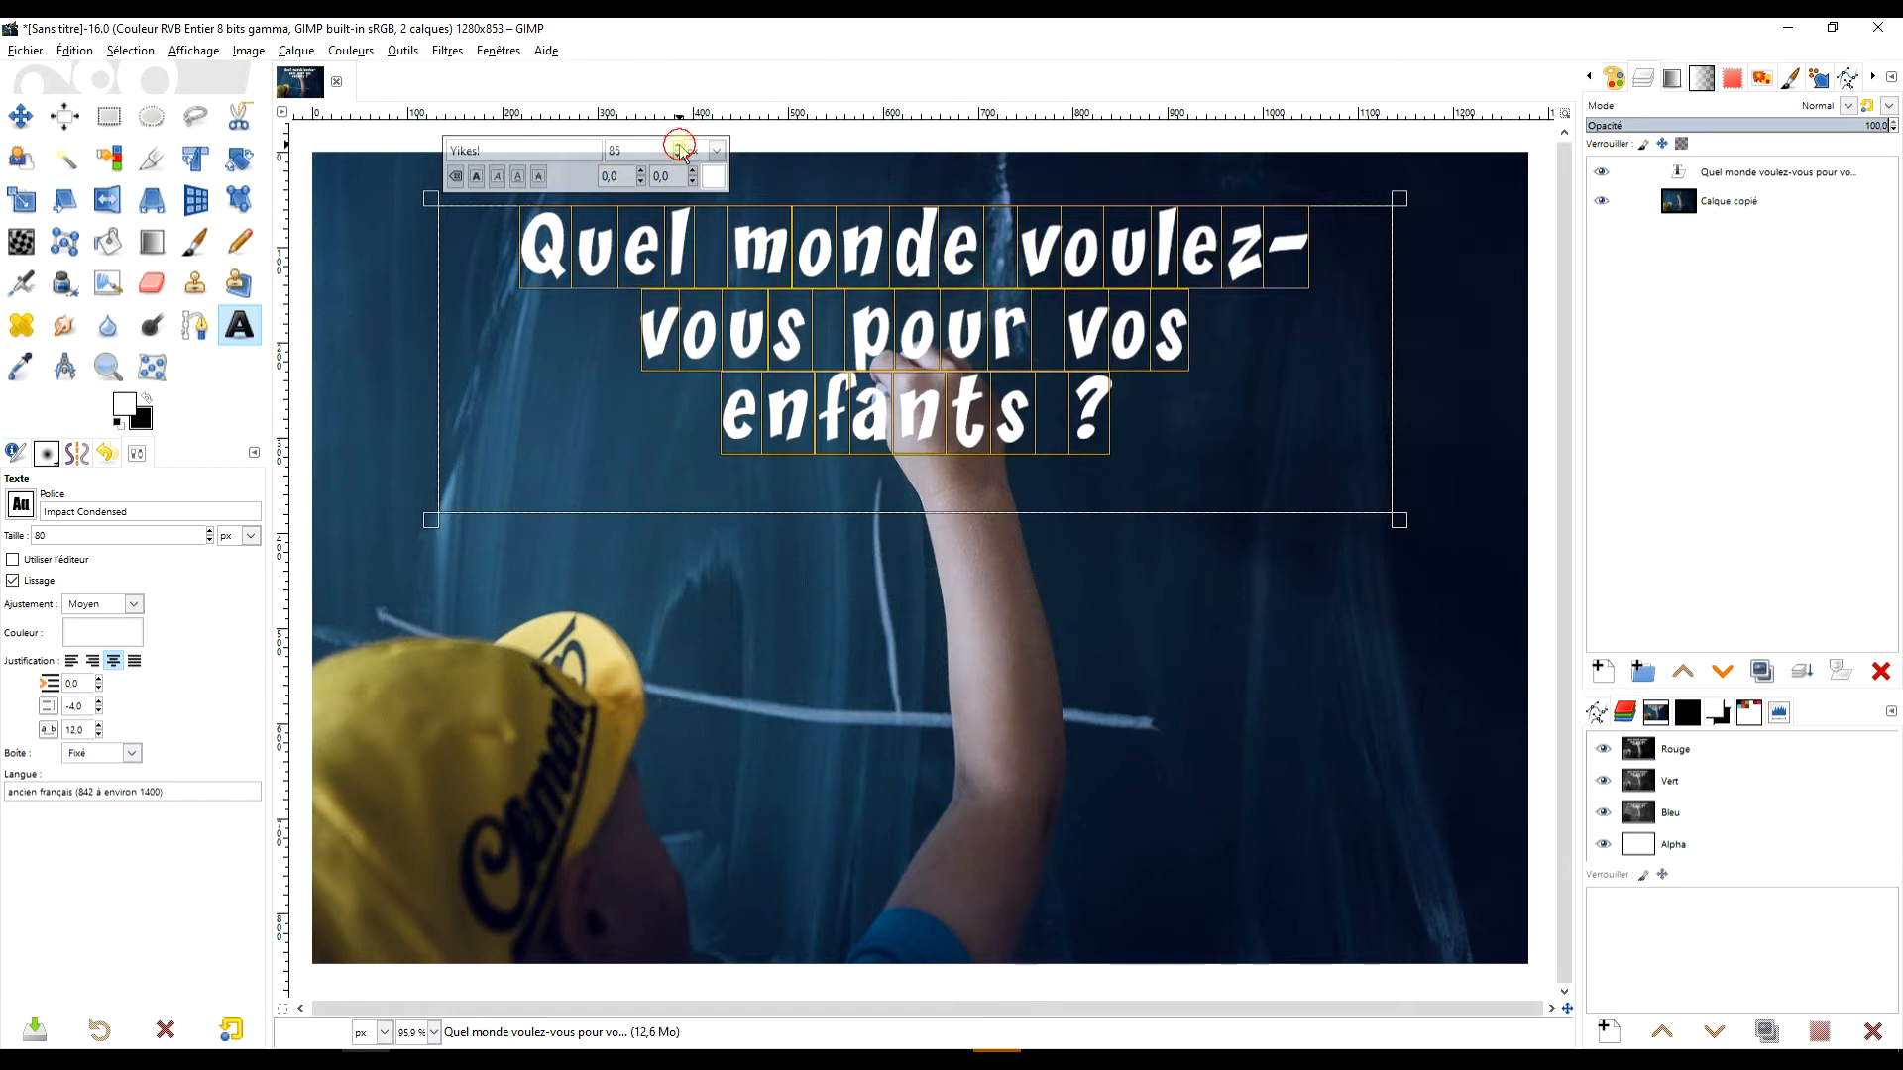
left_click(680, 147)
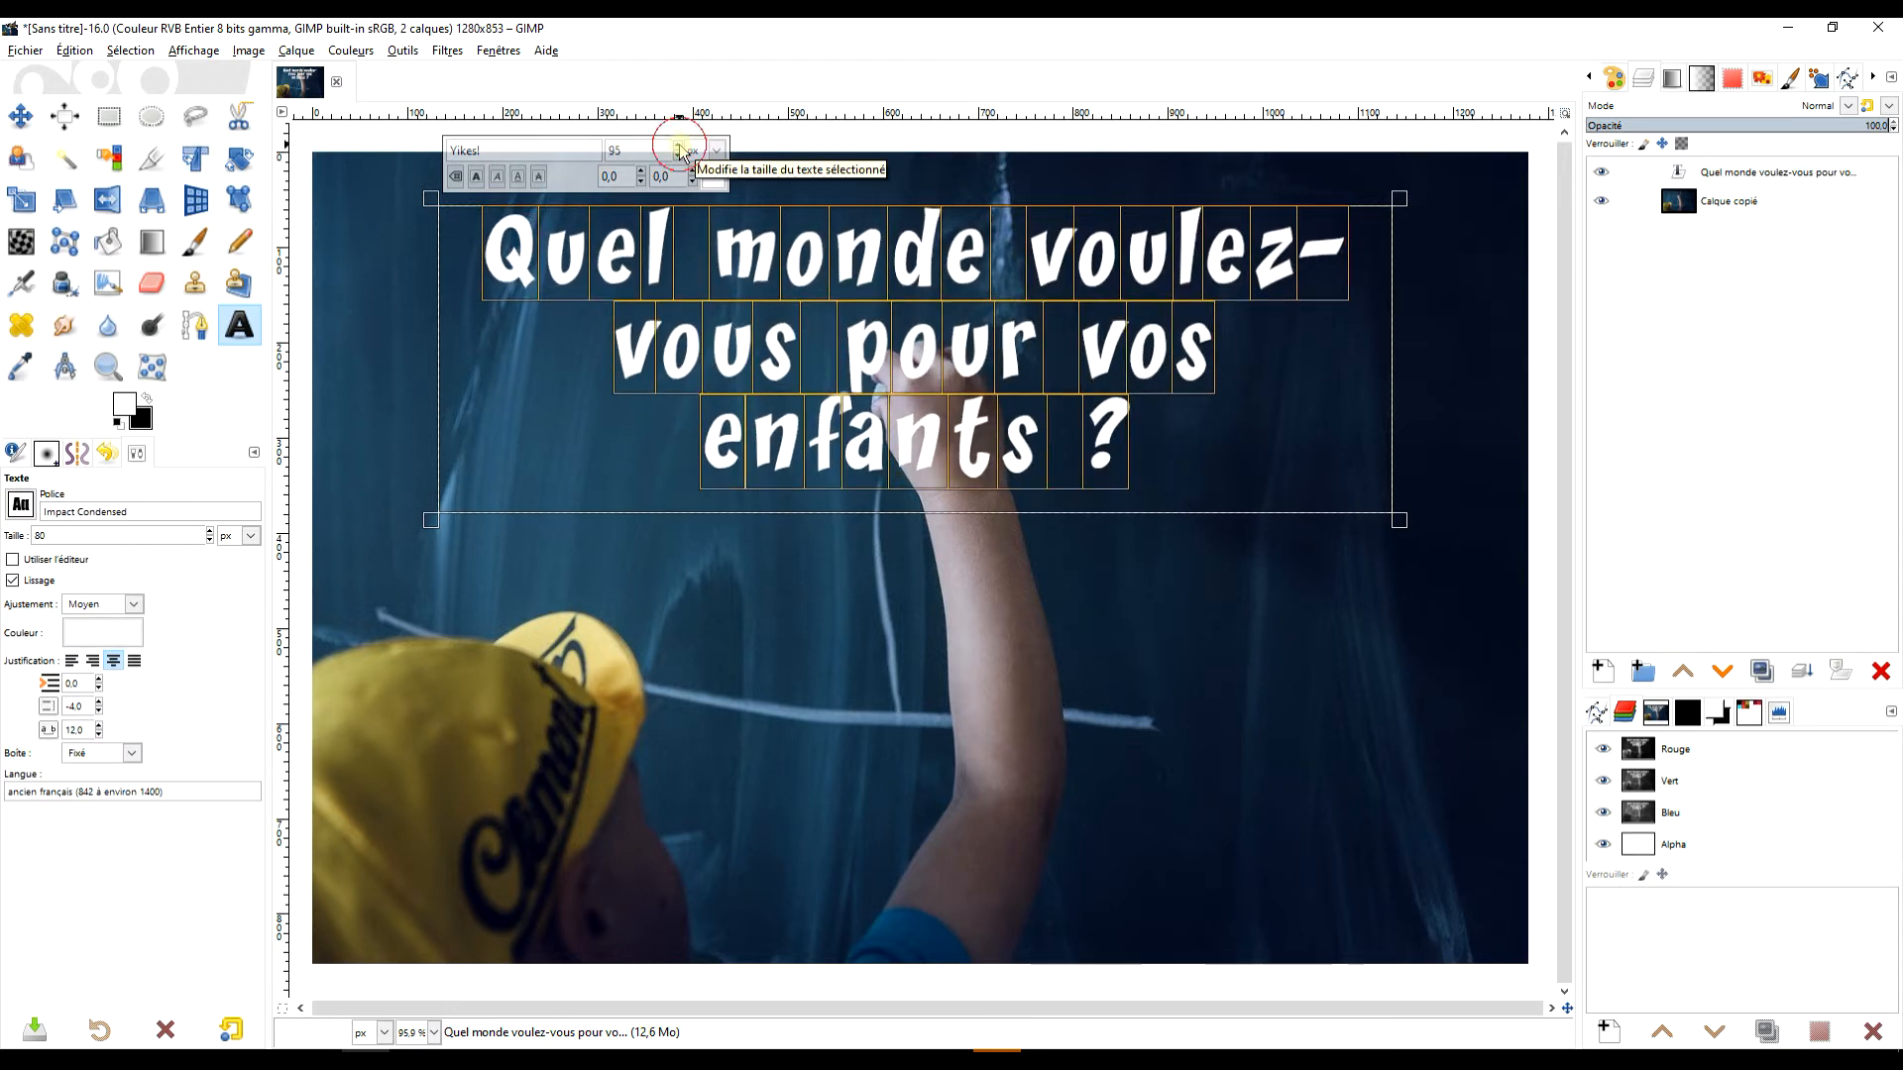
left_click(71, 664)
Widen the text box on both sides so the title fits on two lines, and move the text layer near the photo's upper edge.
scroll(1125, 468, "down", 3)
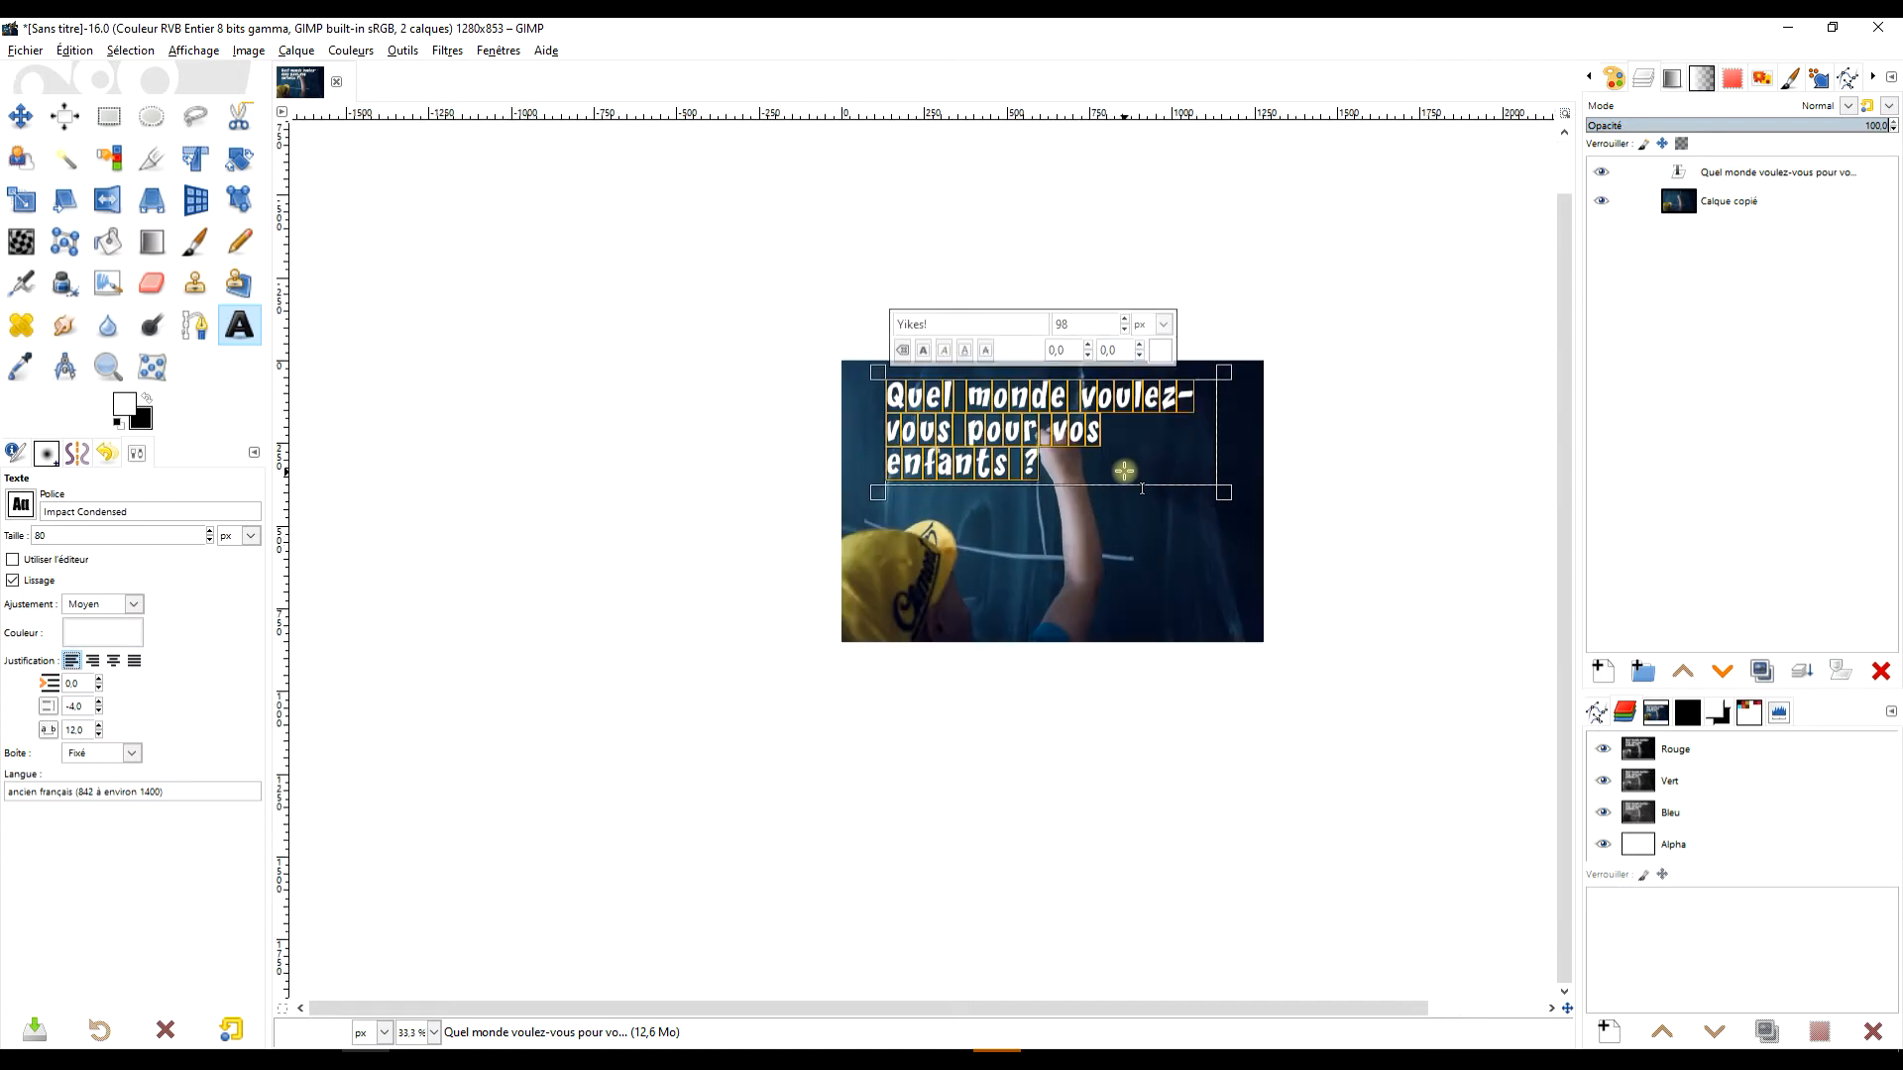
scroll(1124, 470, "up", 2)
left_click_drag(630, 396, 593, 395)
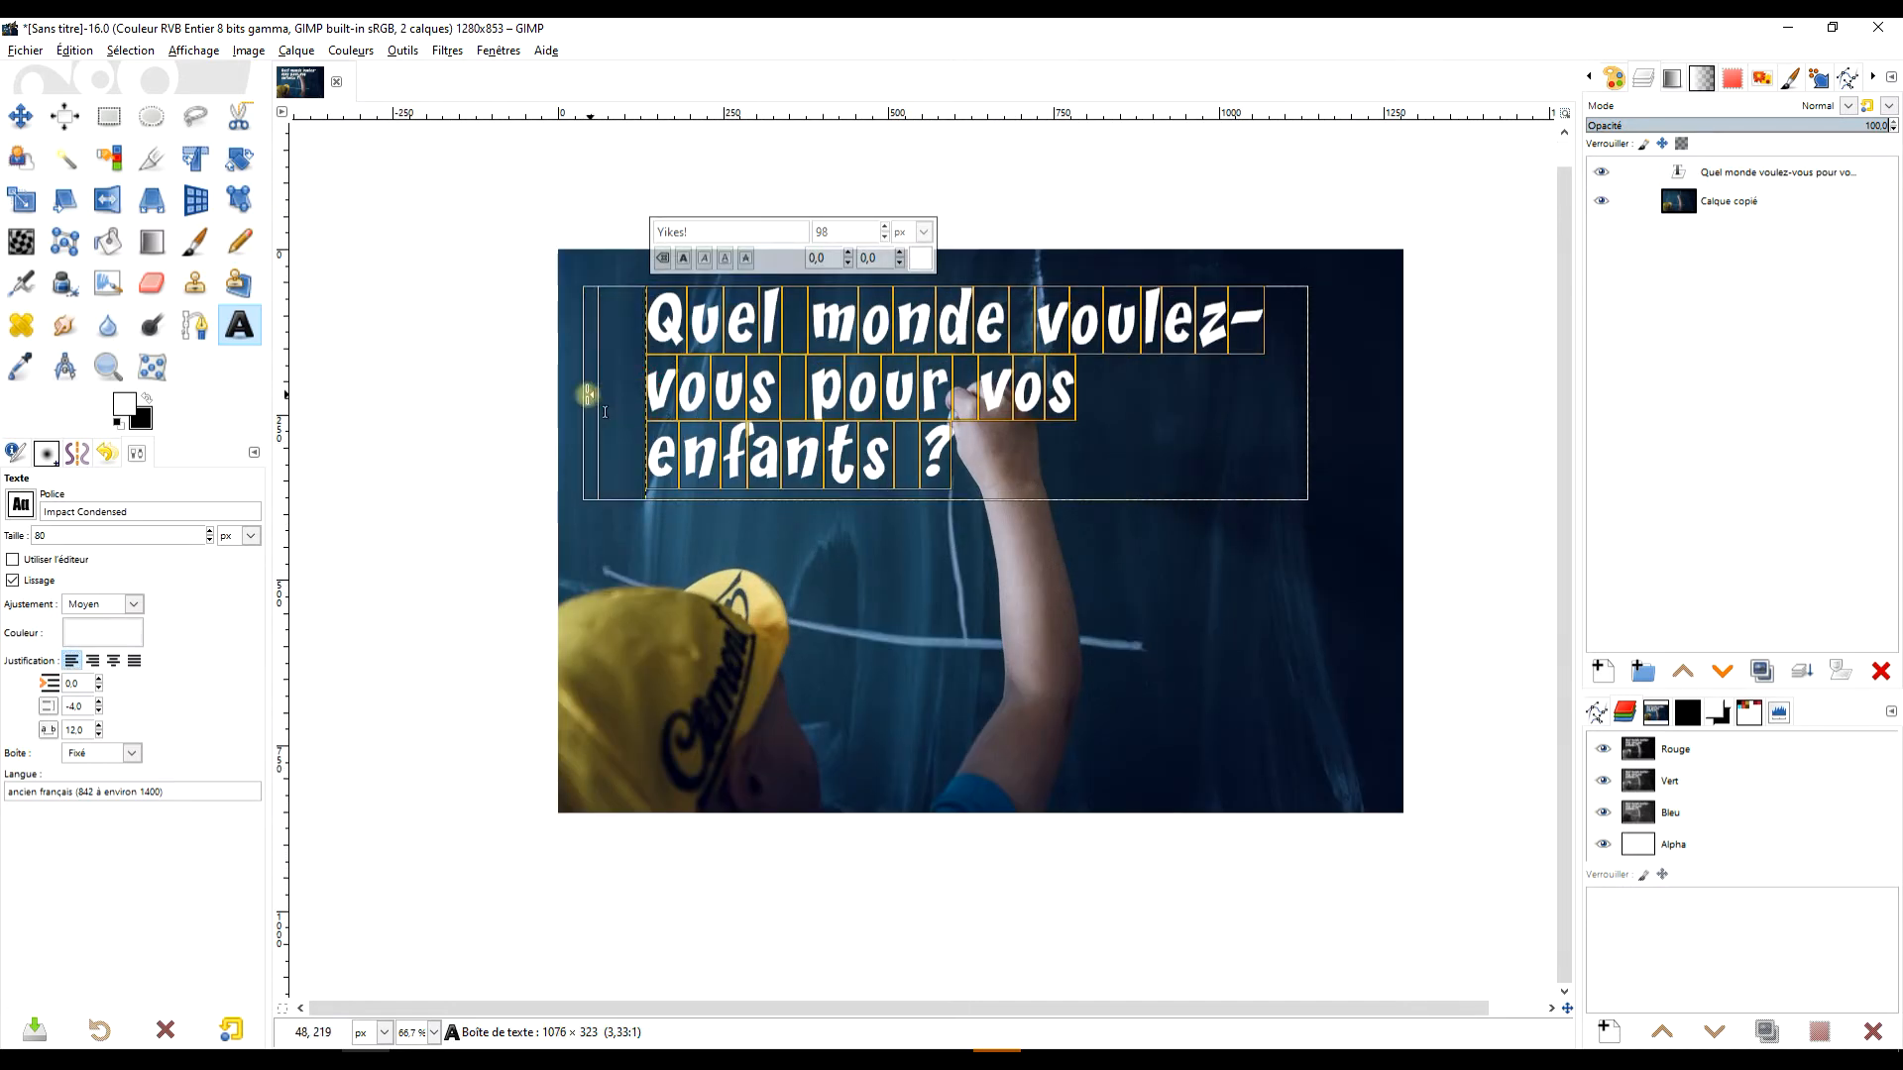
left_click_drag(1309, 395, 1393, 390)
left_click_drag(1043, 446, 882, 408)
left_click(21, 115)
left_click_drag(896, 494, 1029, 408)
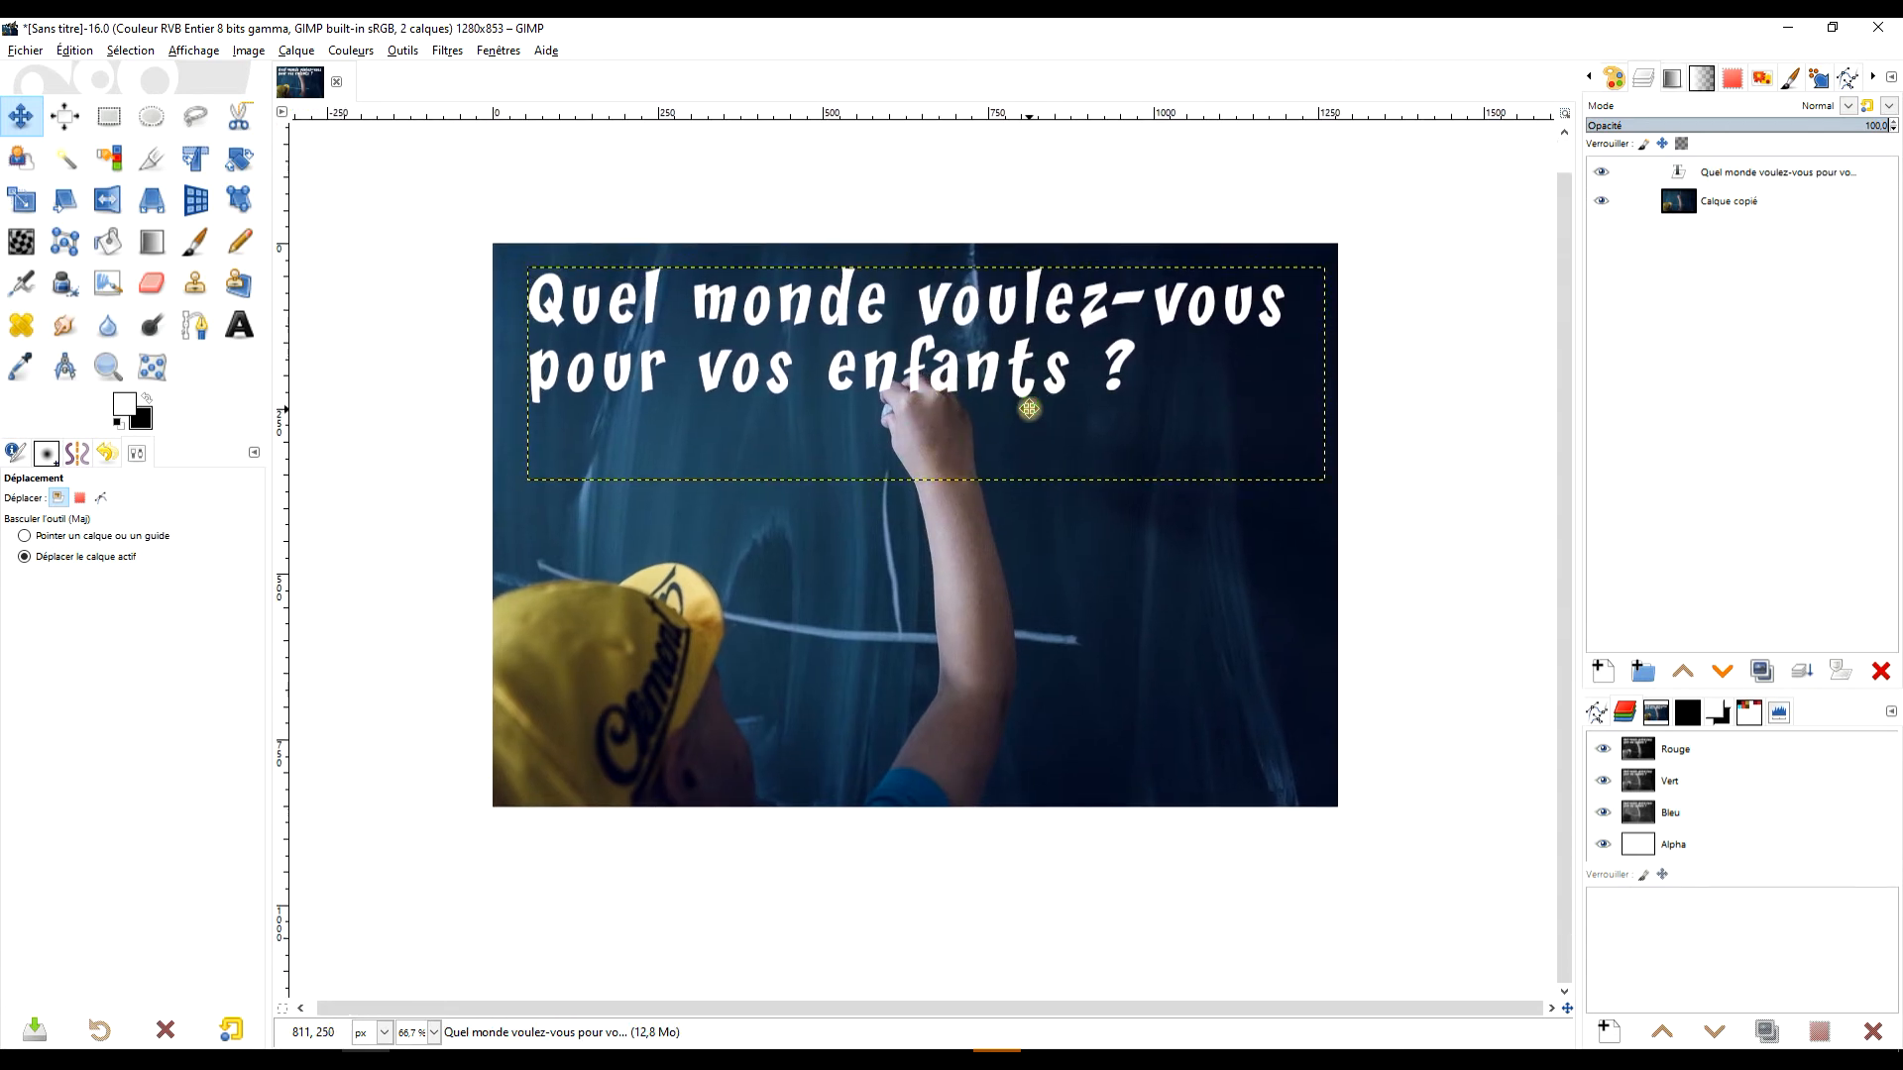
Inspect the title over the photo at several zoom levels and frame the whole image in the view.
scroll(977, 447, "up", 1)
scroll(1051, 427, "down", 2)
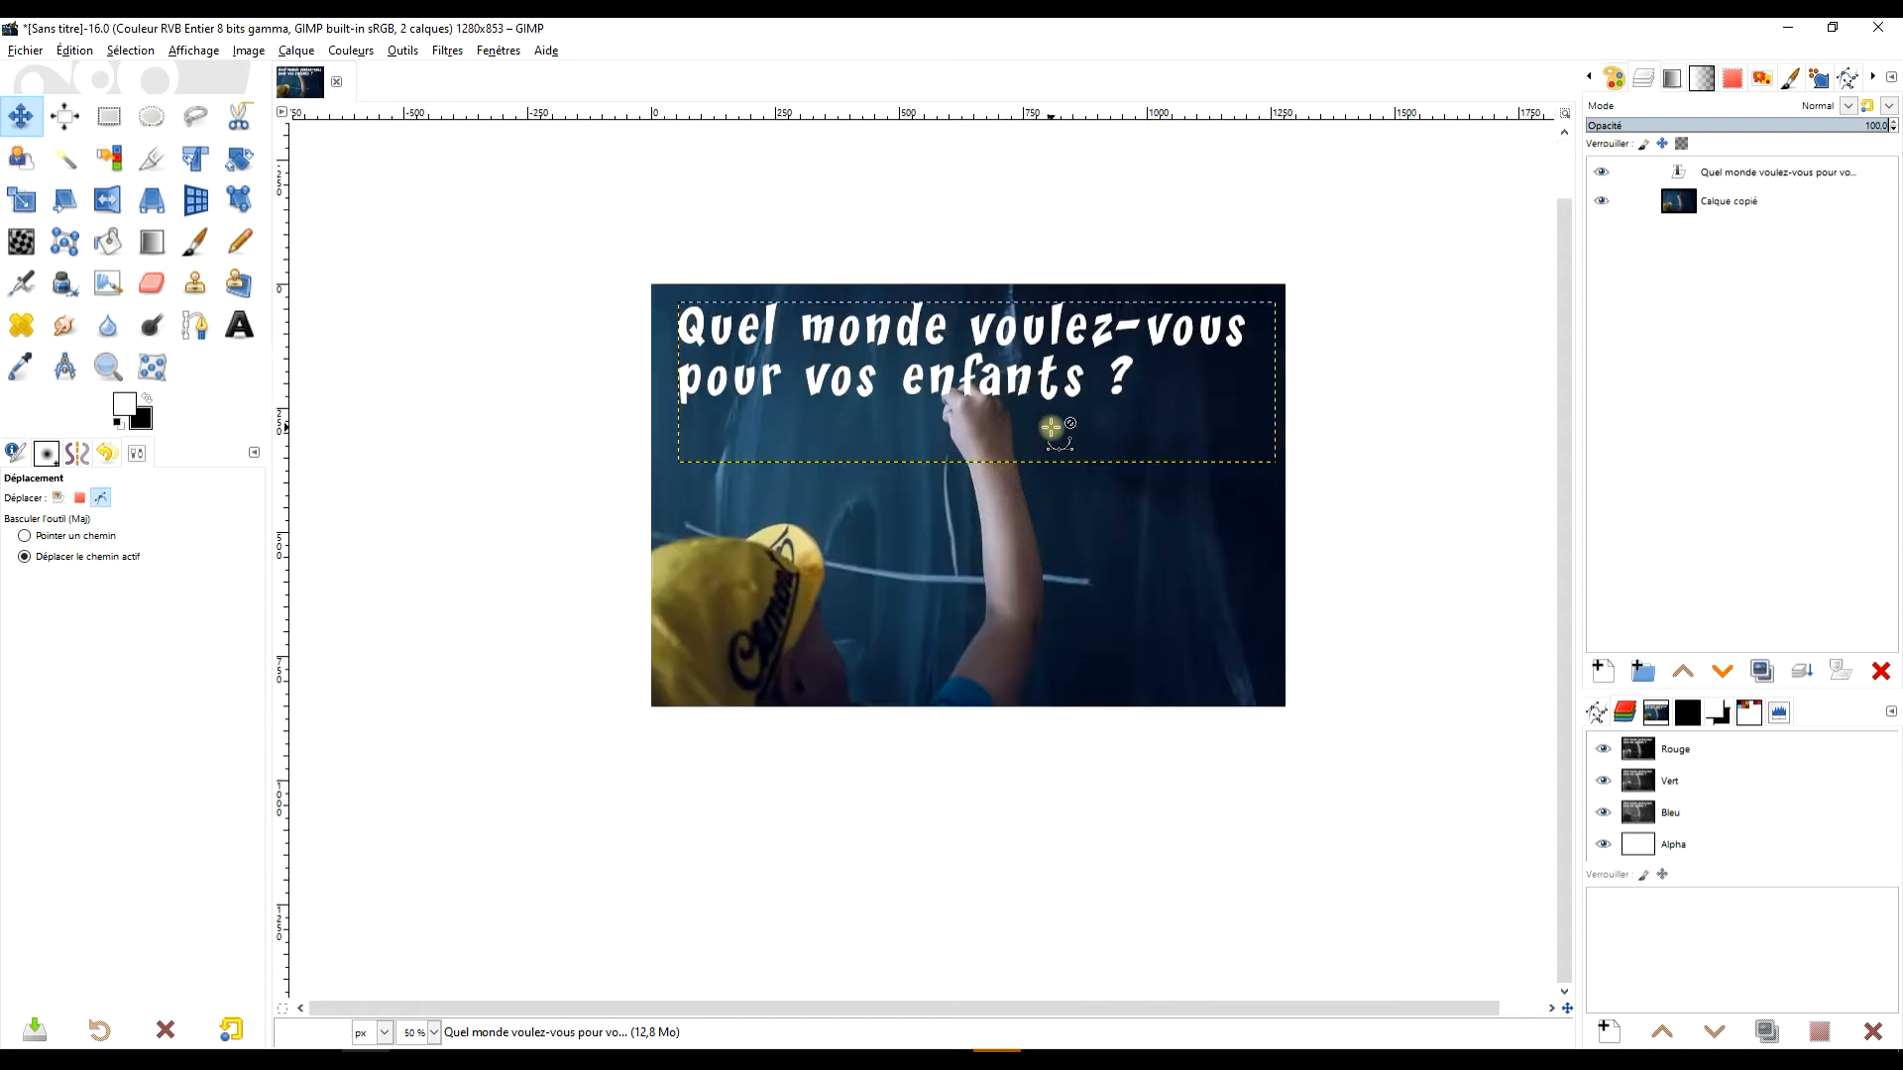
scroll(1050, 427, "up", 3)
scroll(1045, 436, "down", 6)
scroll(1036, 437, "up", 3)
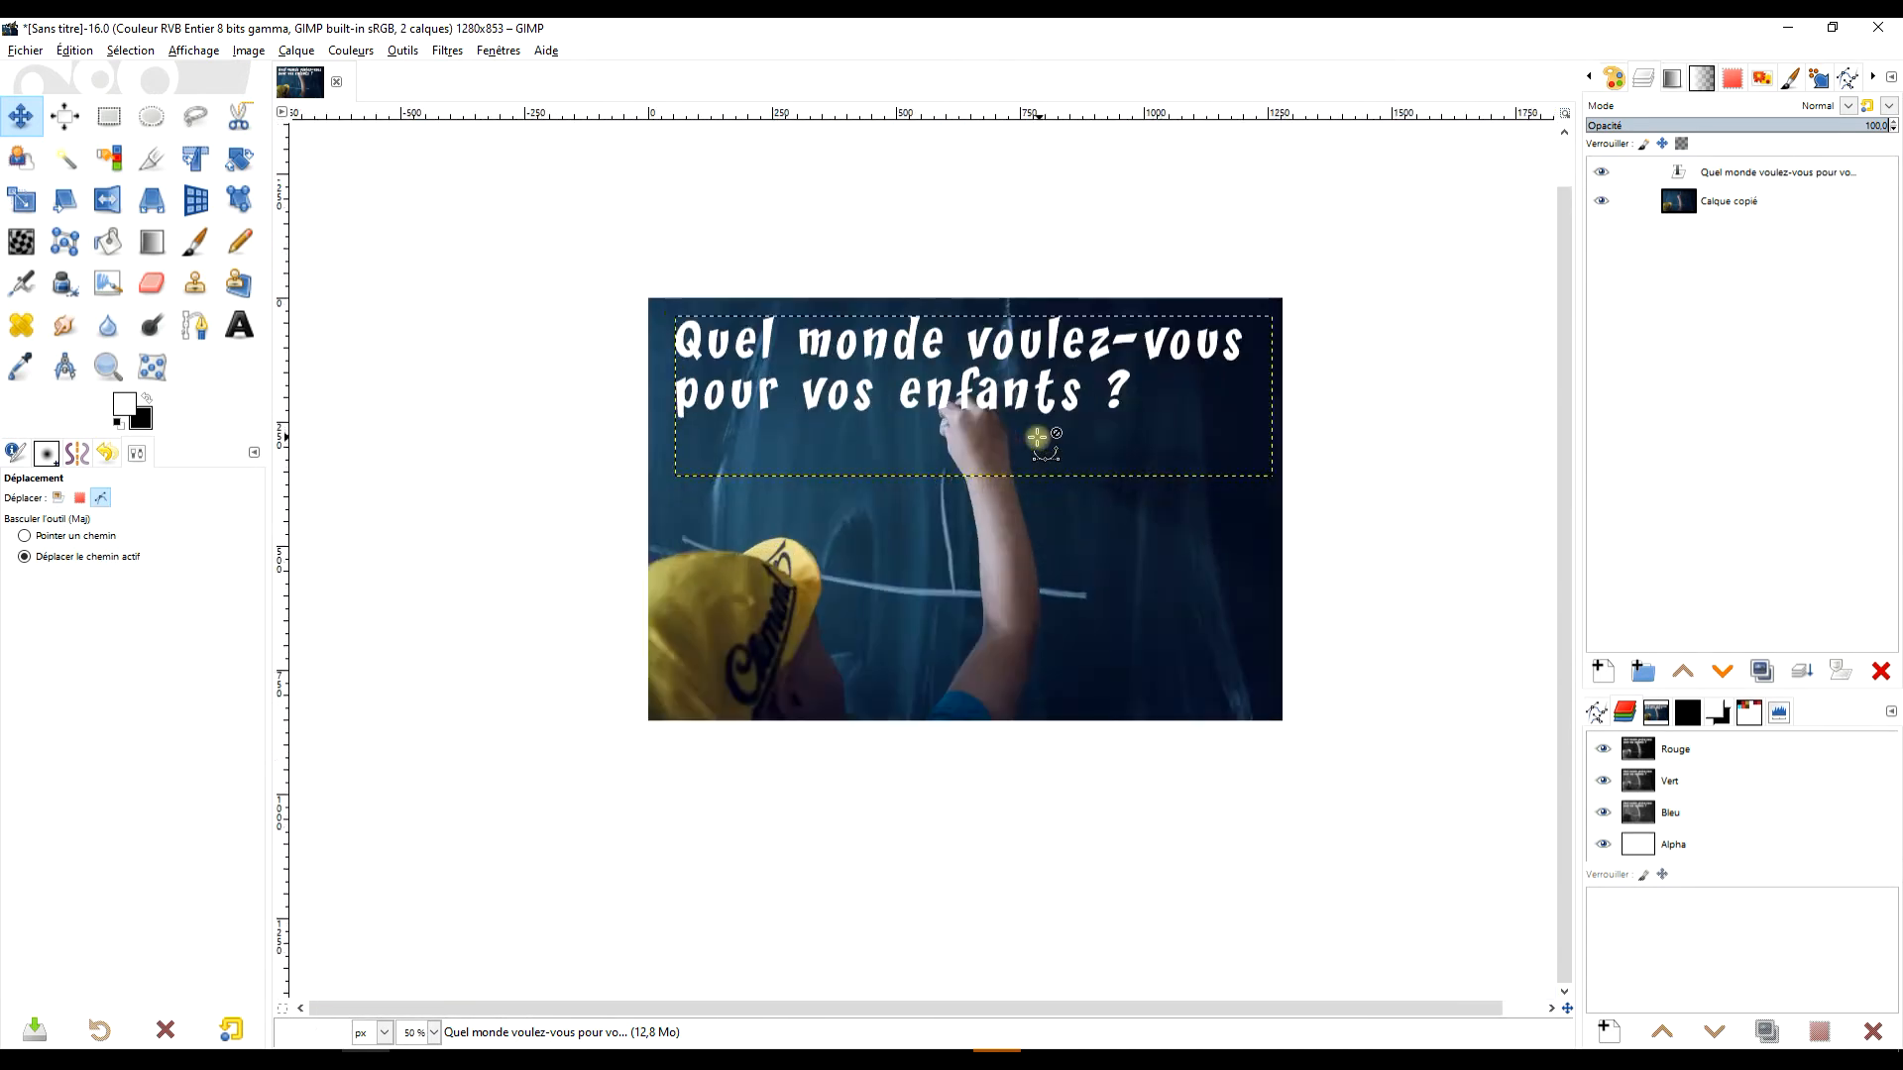
scroll(1031, 437, "up", 2)
scroll(1040, 466, "down", 6)
scroll(845, 500, "up", 3)
left_click_drag(882, 538, 1113, 459)
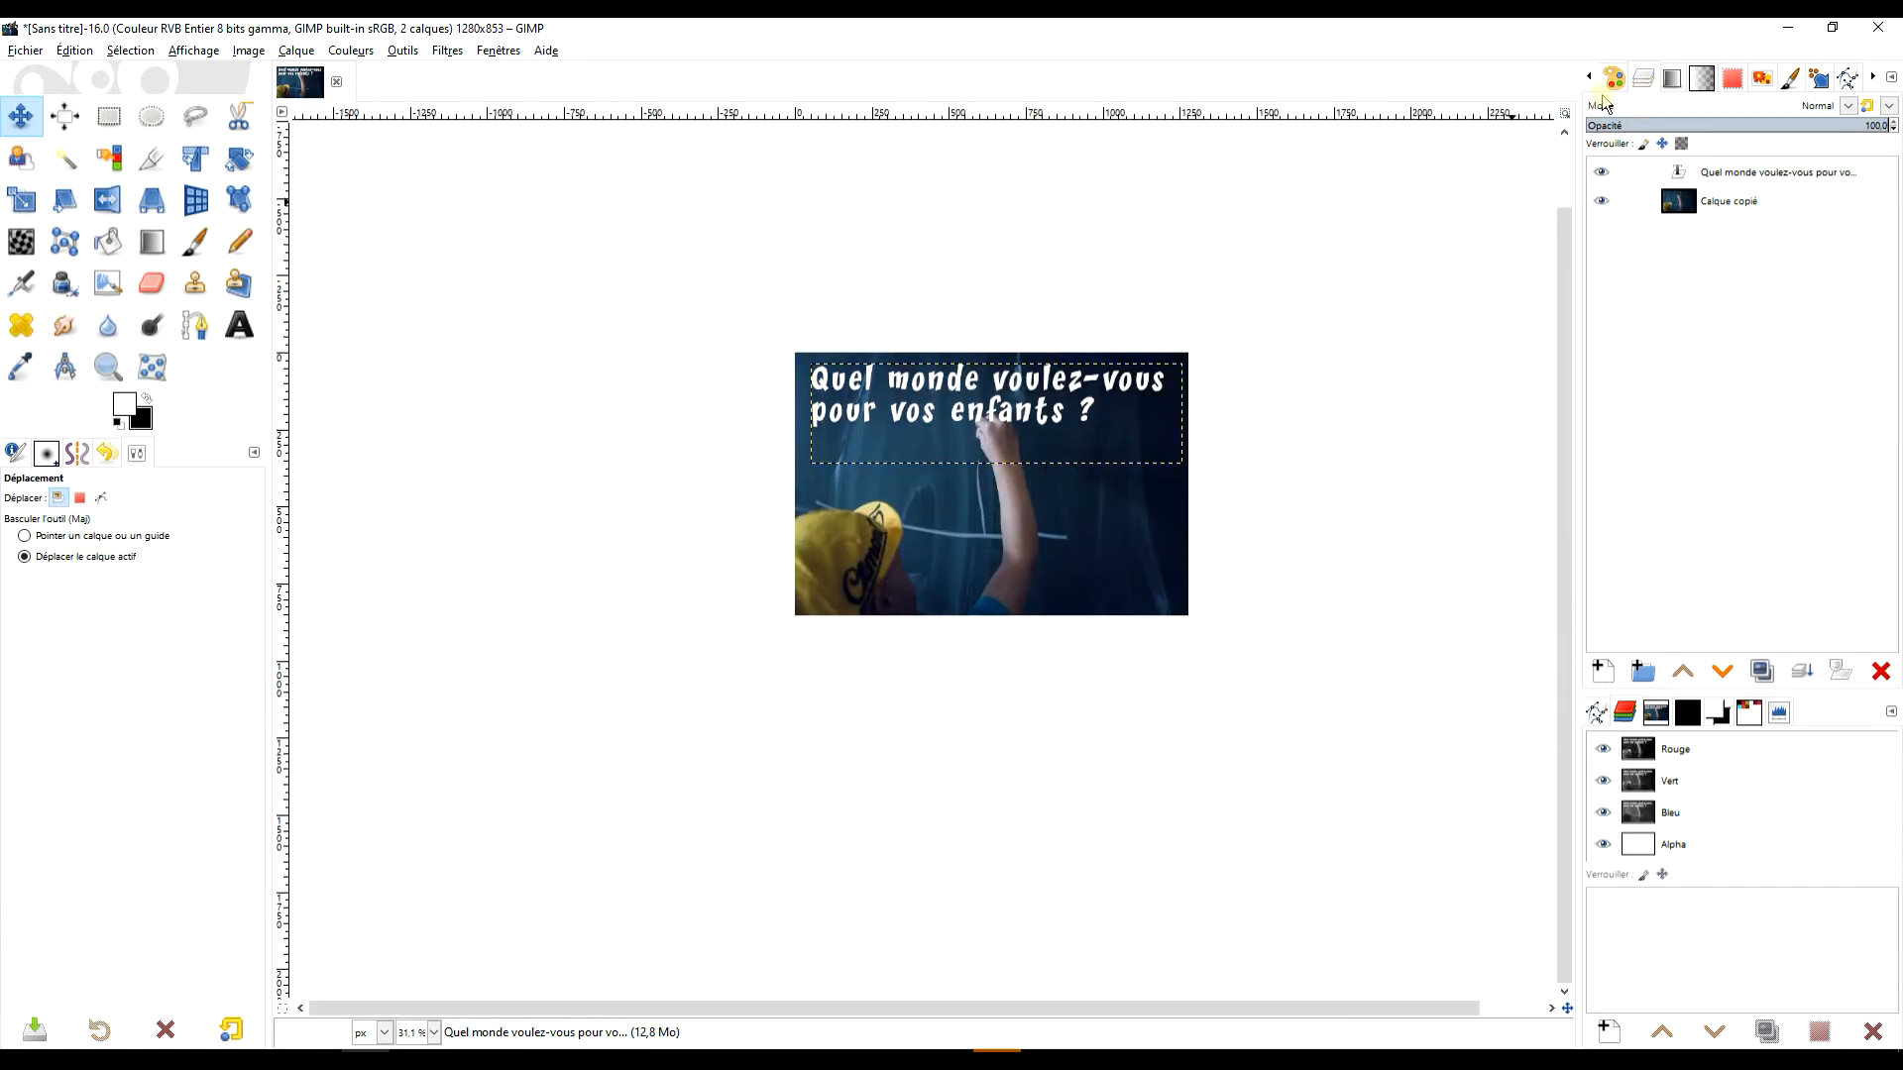
key("1")
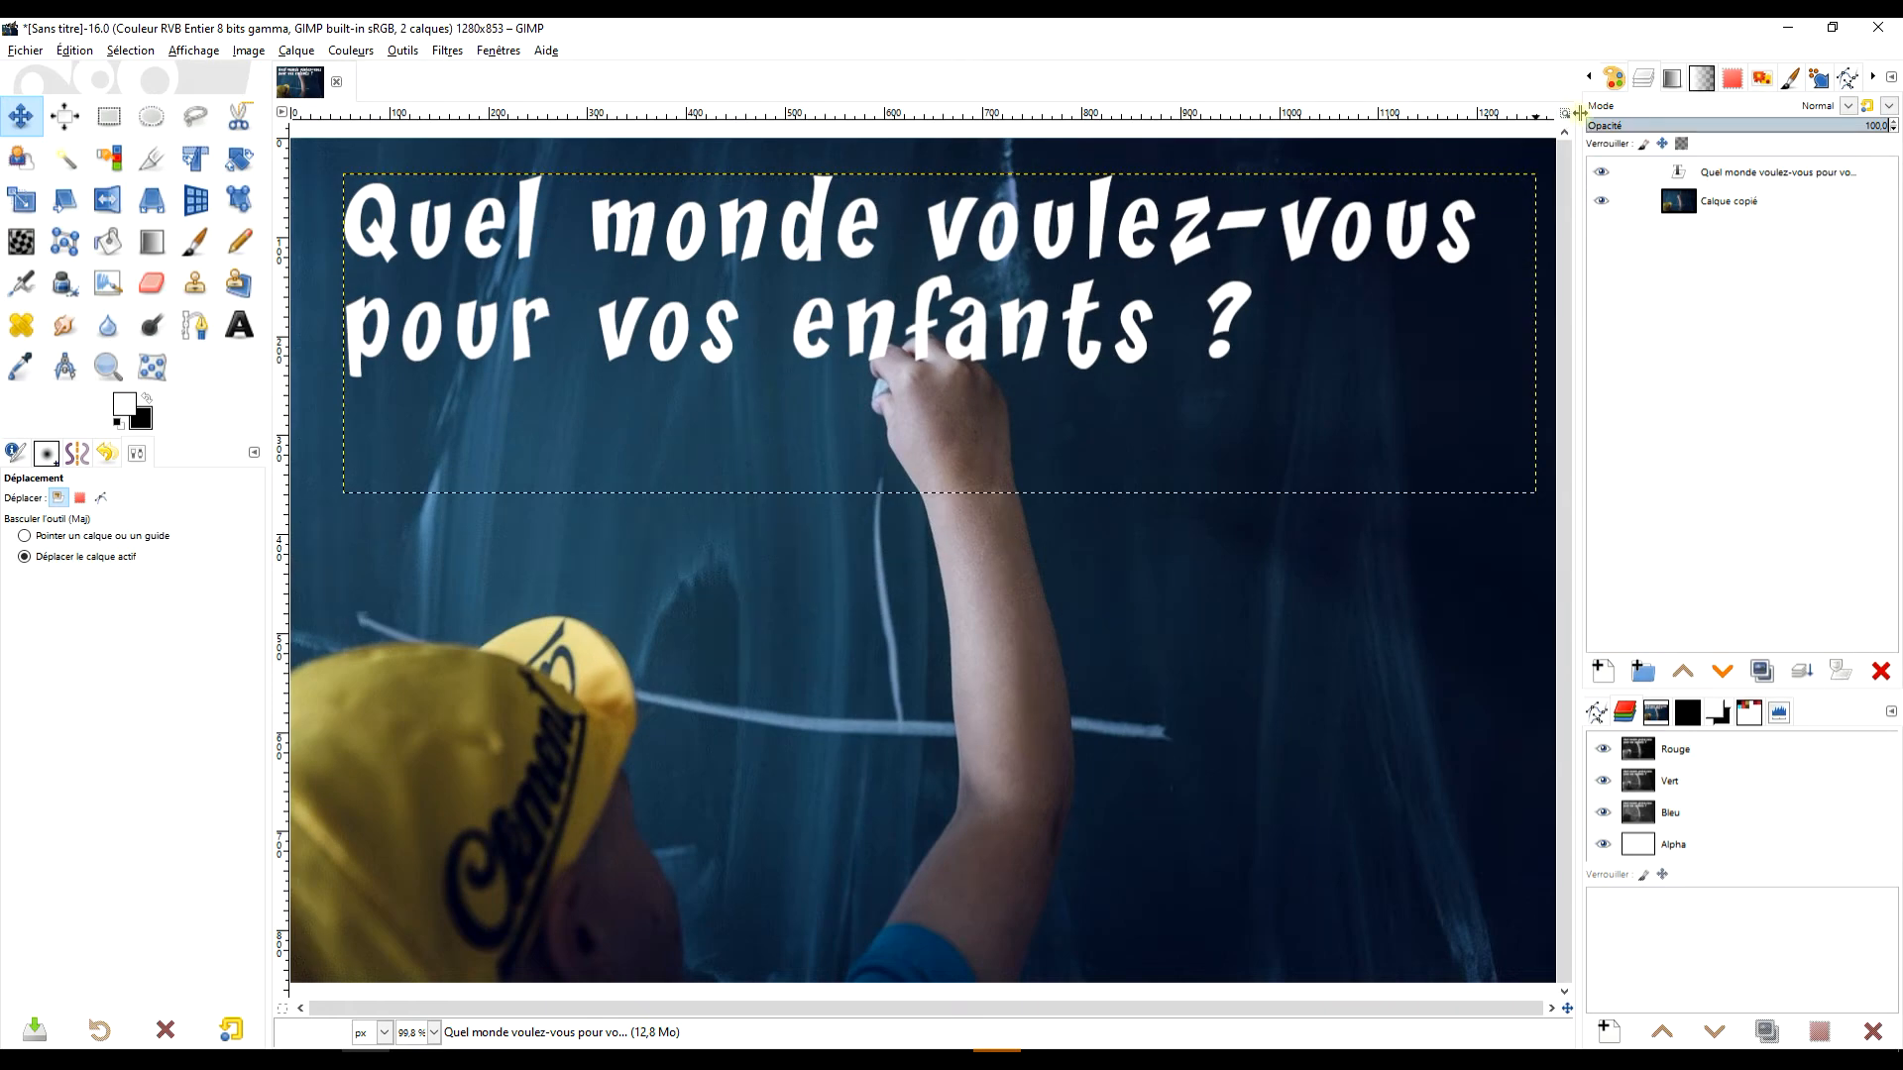
key("shift+3")
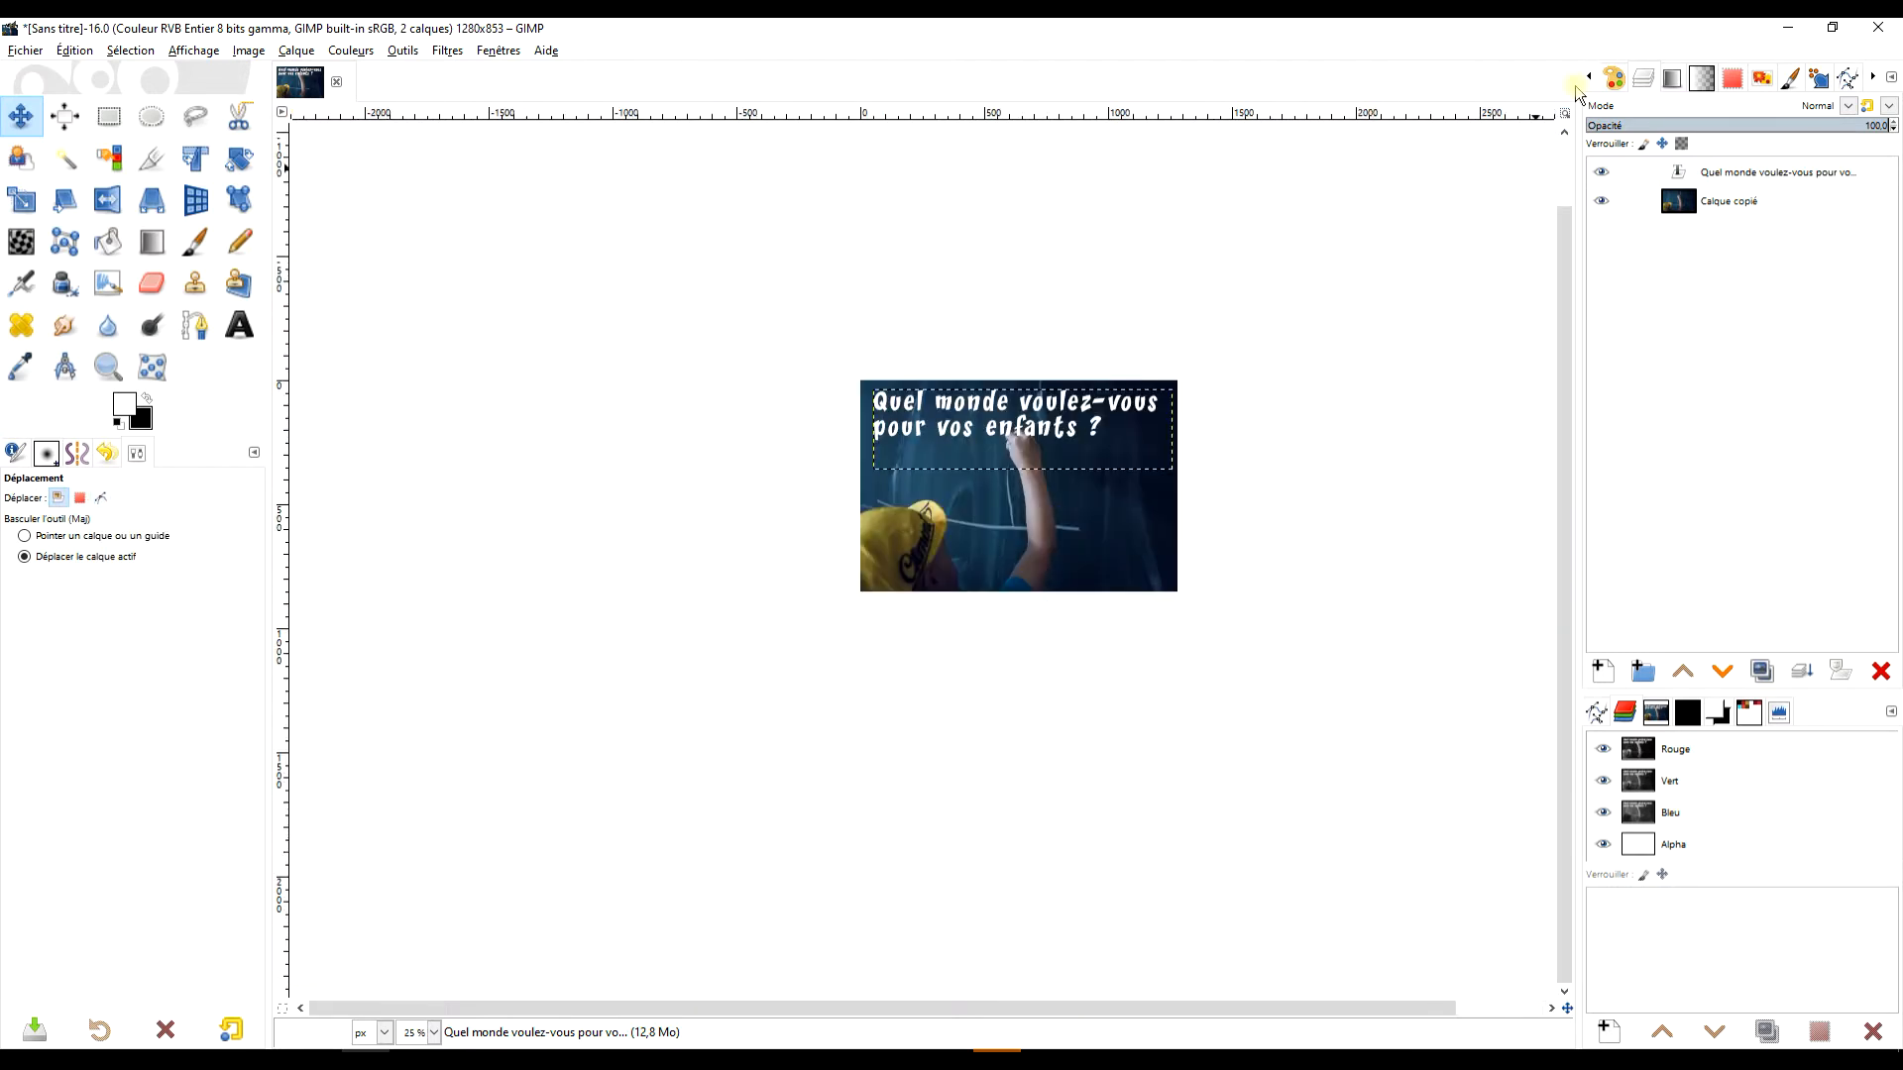
left_click(1564, 116)
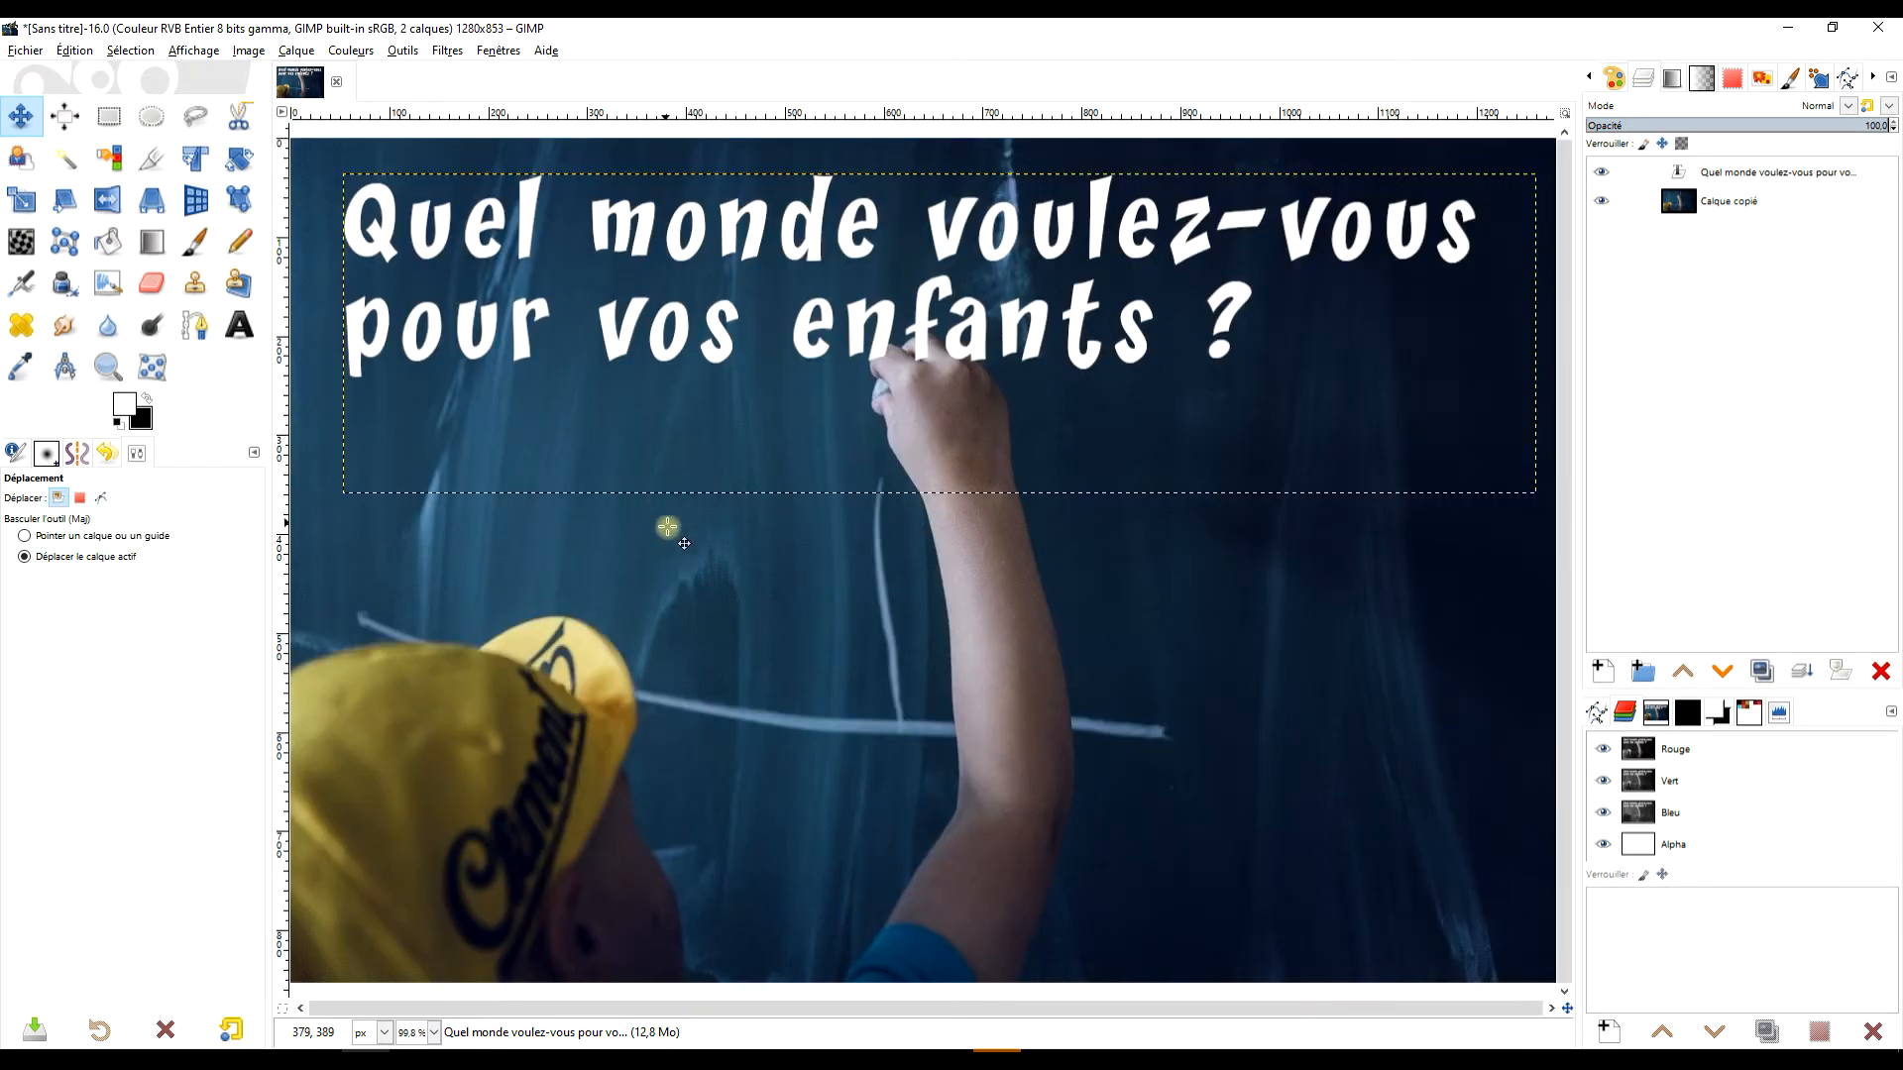
left_click_drag(674, 566, 679, 547)
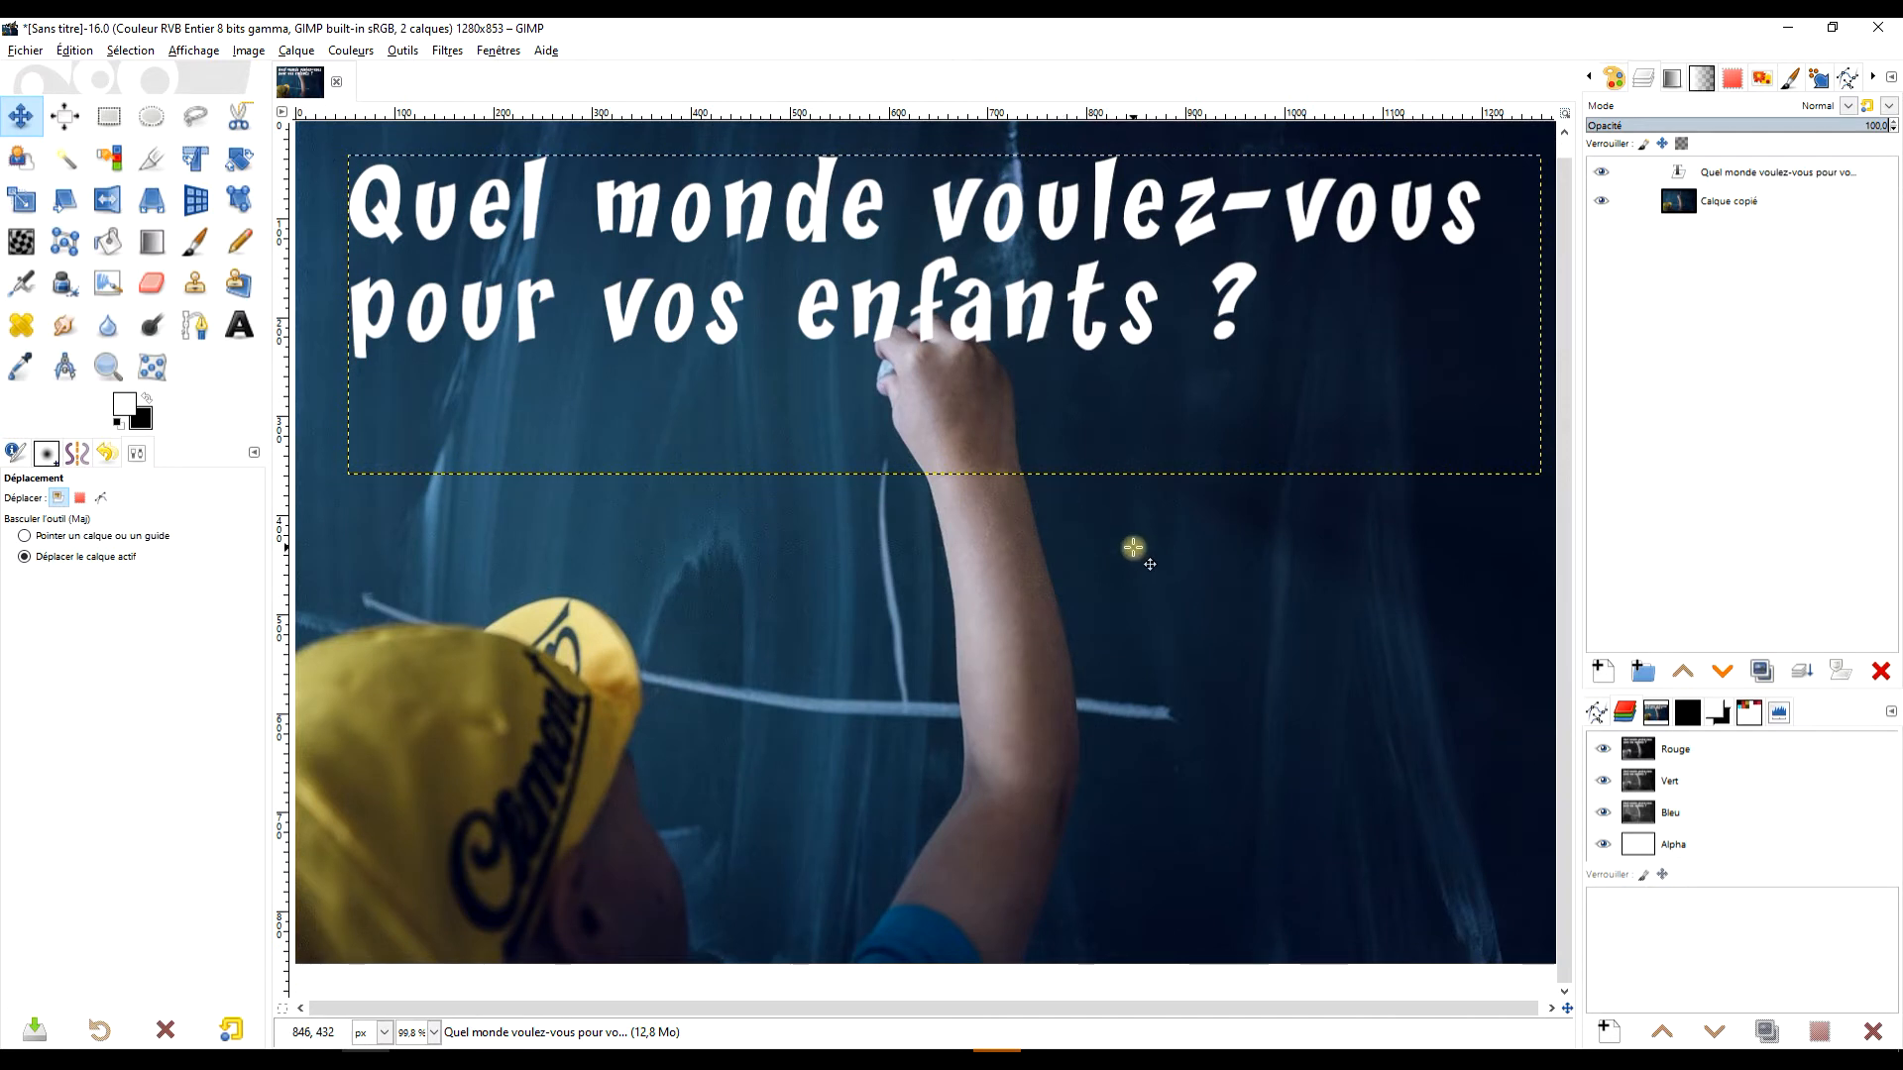
scroll(1155, 527, "down", 1)
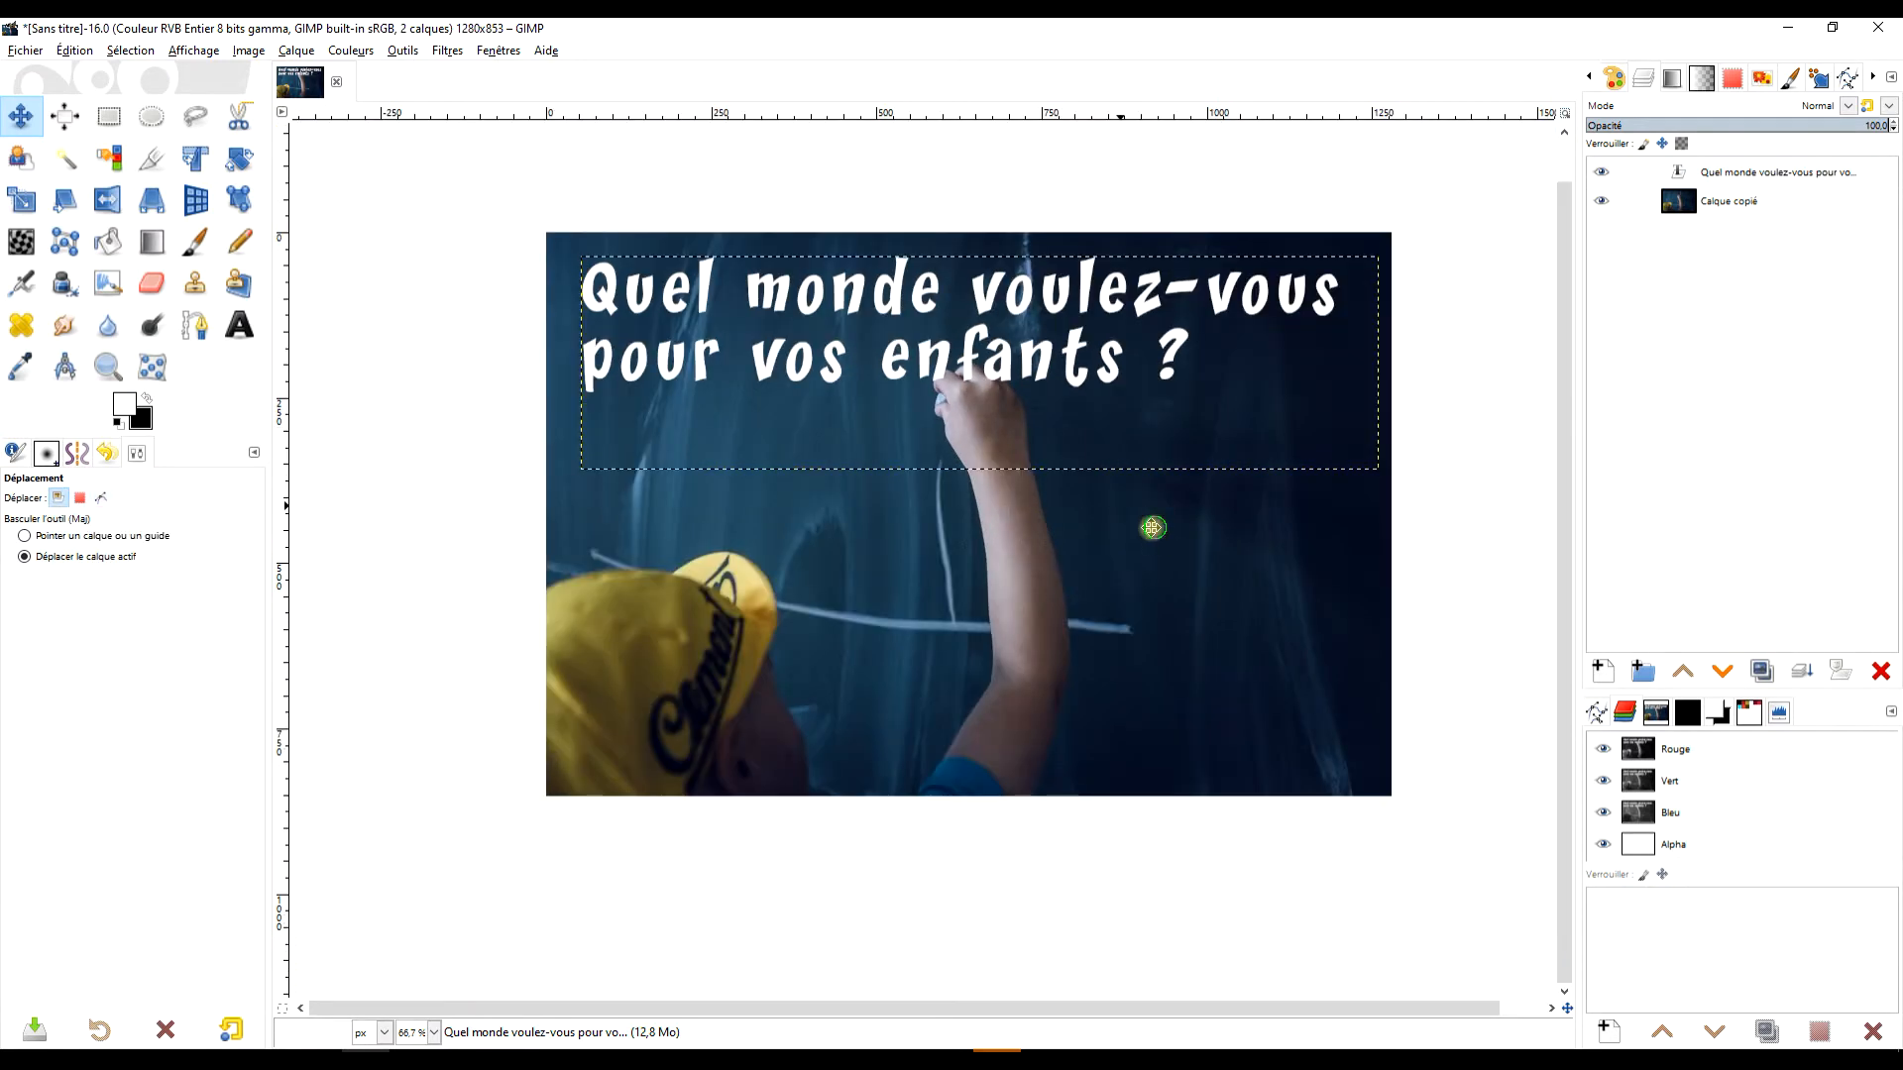
left_click_drag(1154, 527, 1071, 547)
left_click(108, 366)
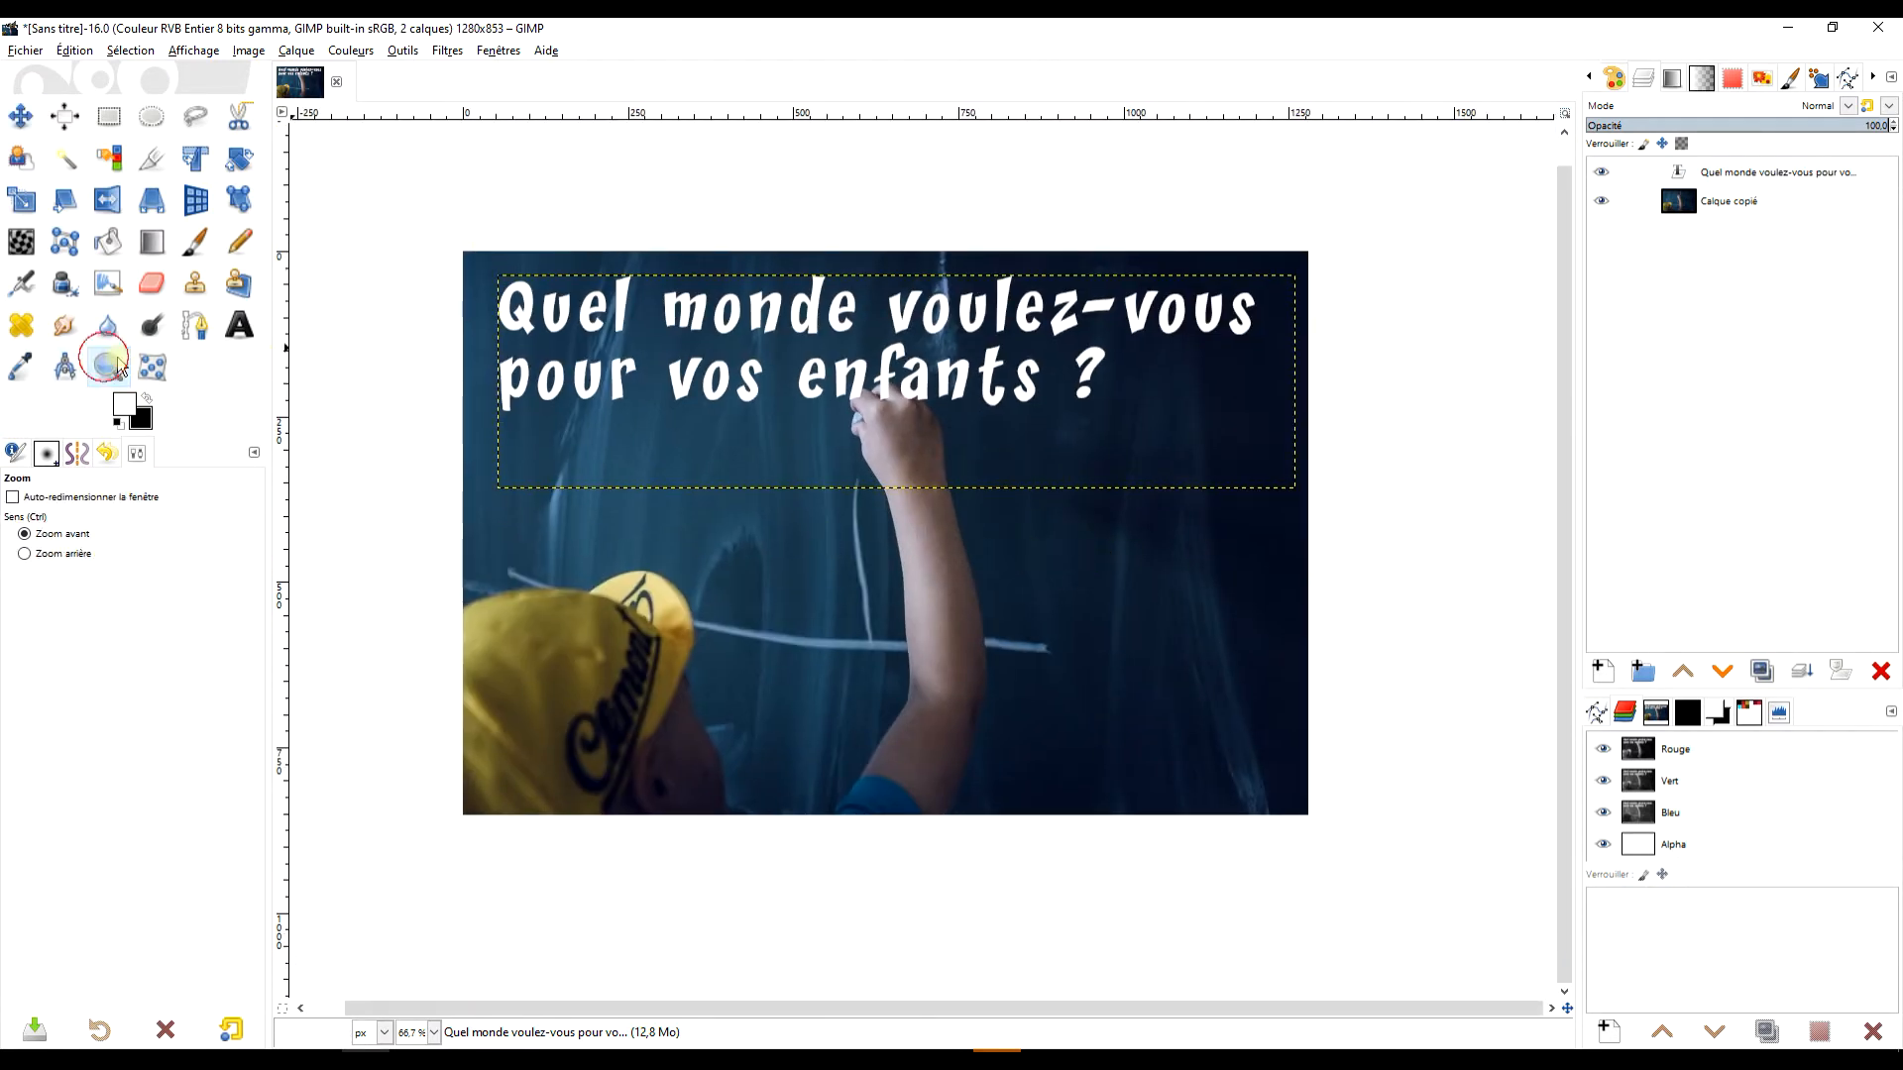
left_click_drag(423, 236, 1338, 874)
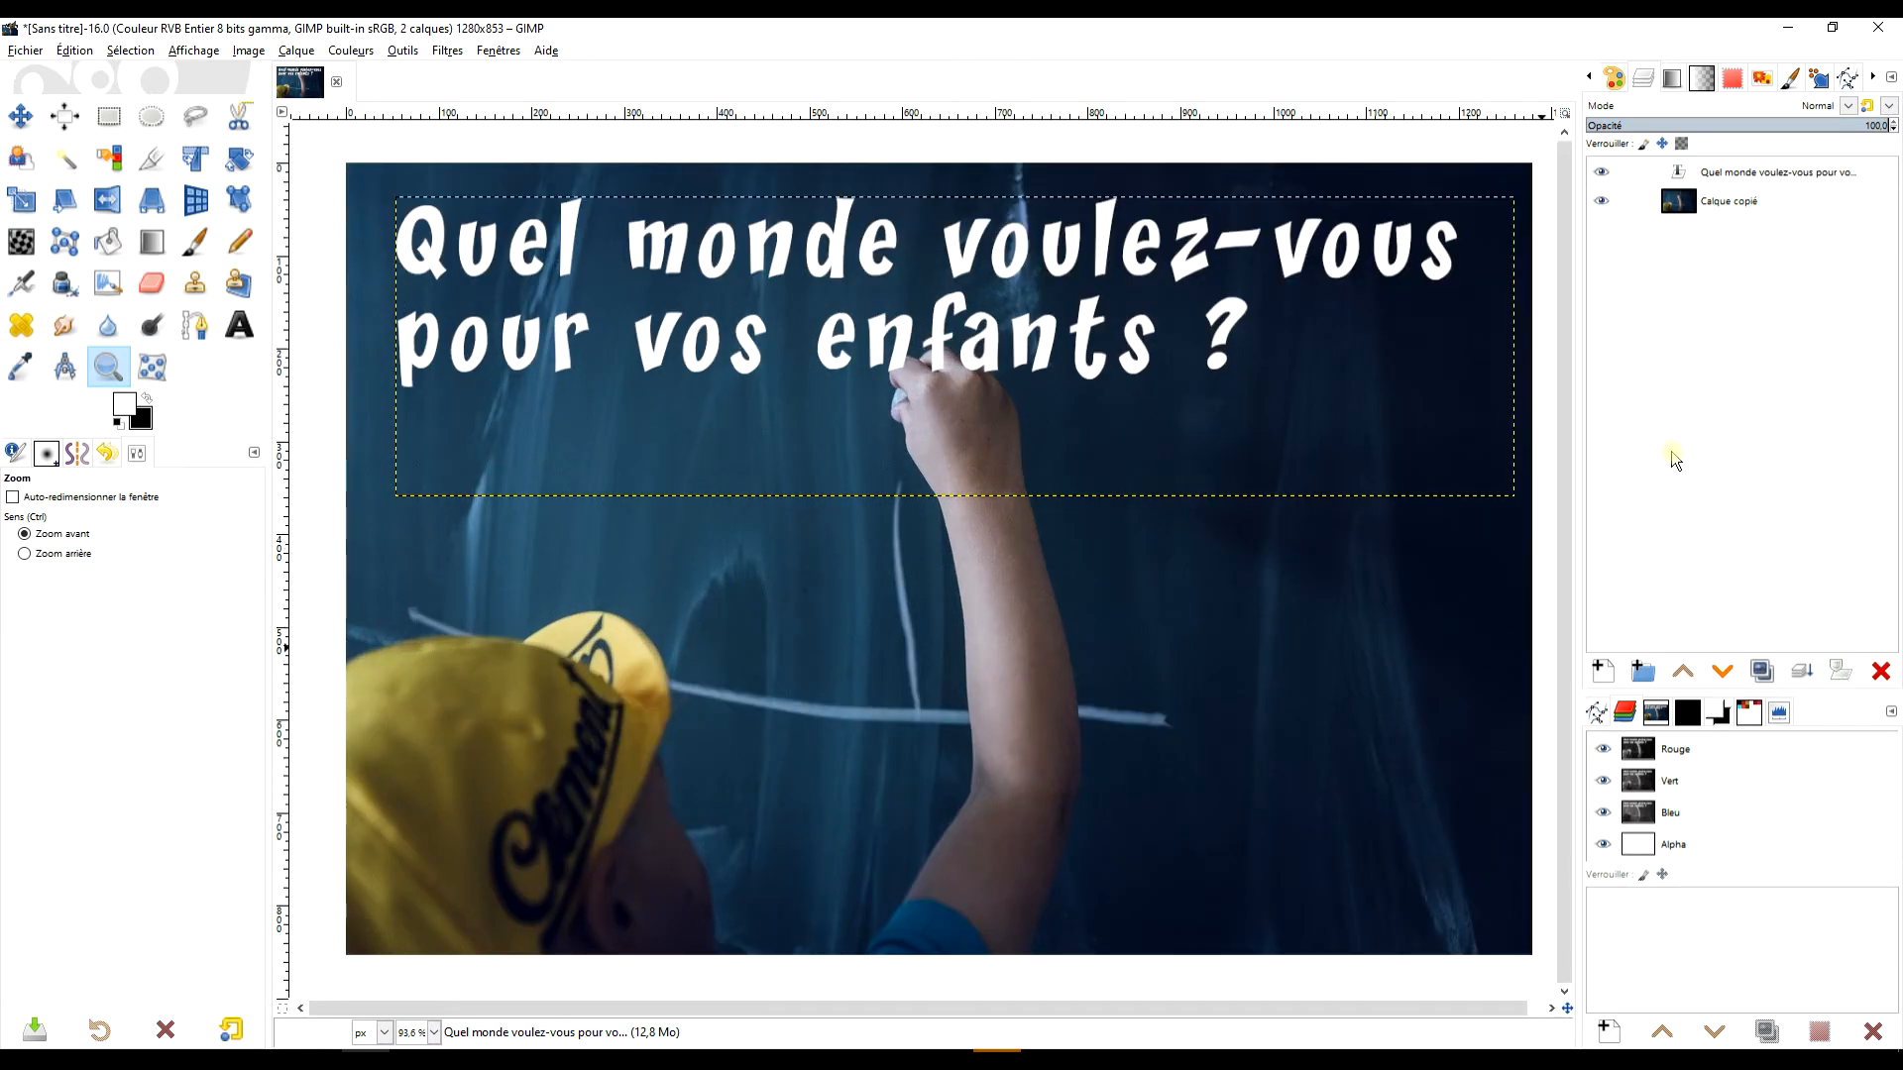
Open the G'MIC-Qt filters for the title's text layer, search for "CHA" and choose the Chalk It Up [Fr] filter.
left_click(1803, 171)
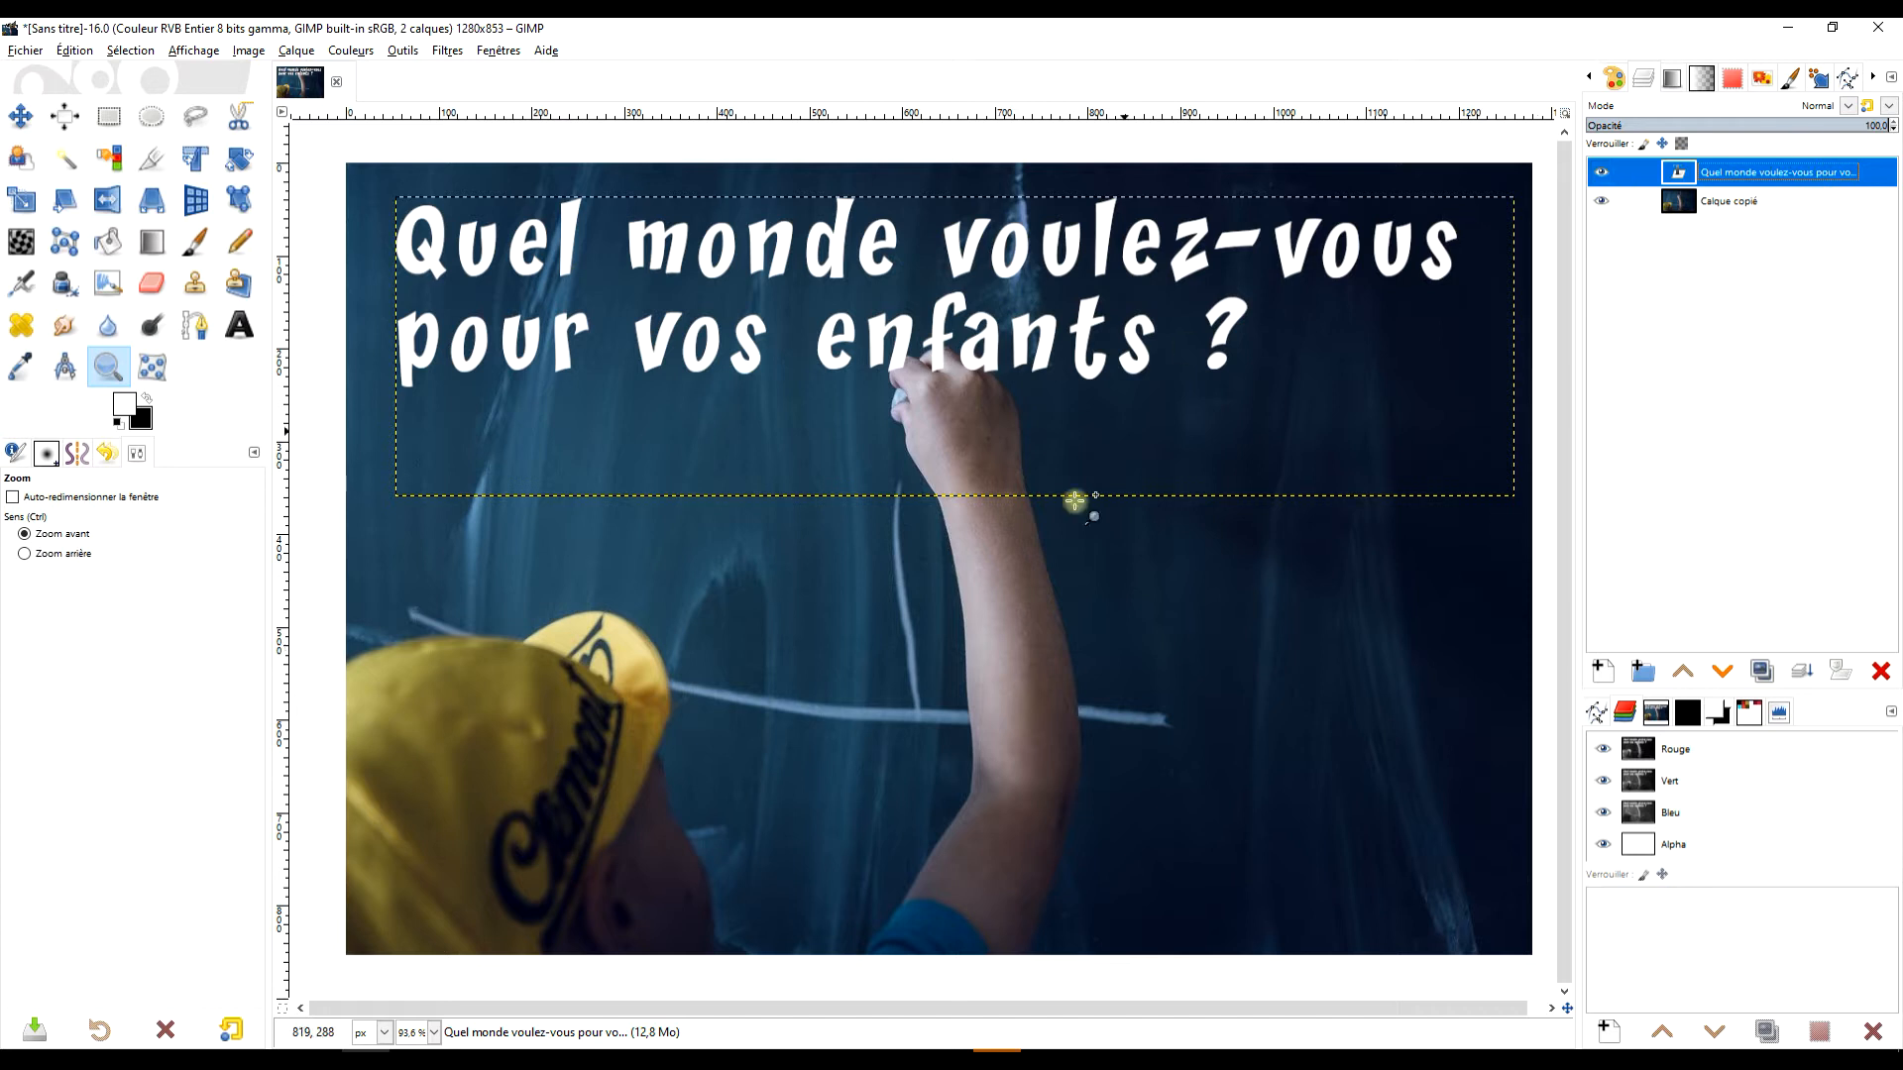
left_click(447, 51)
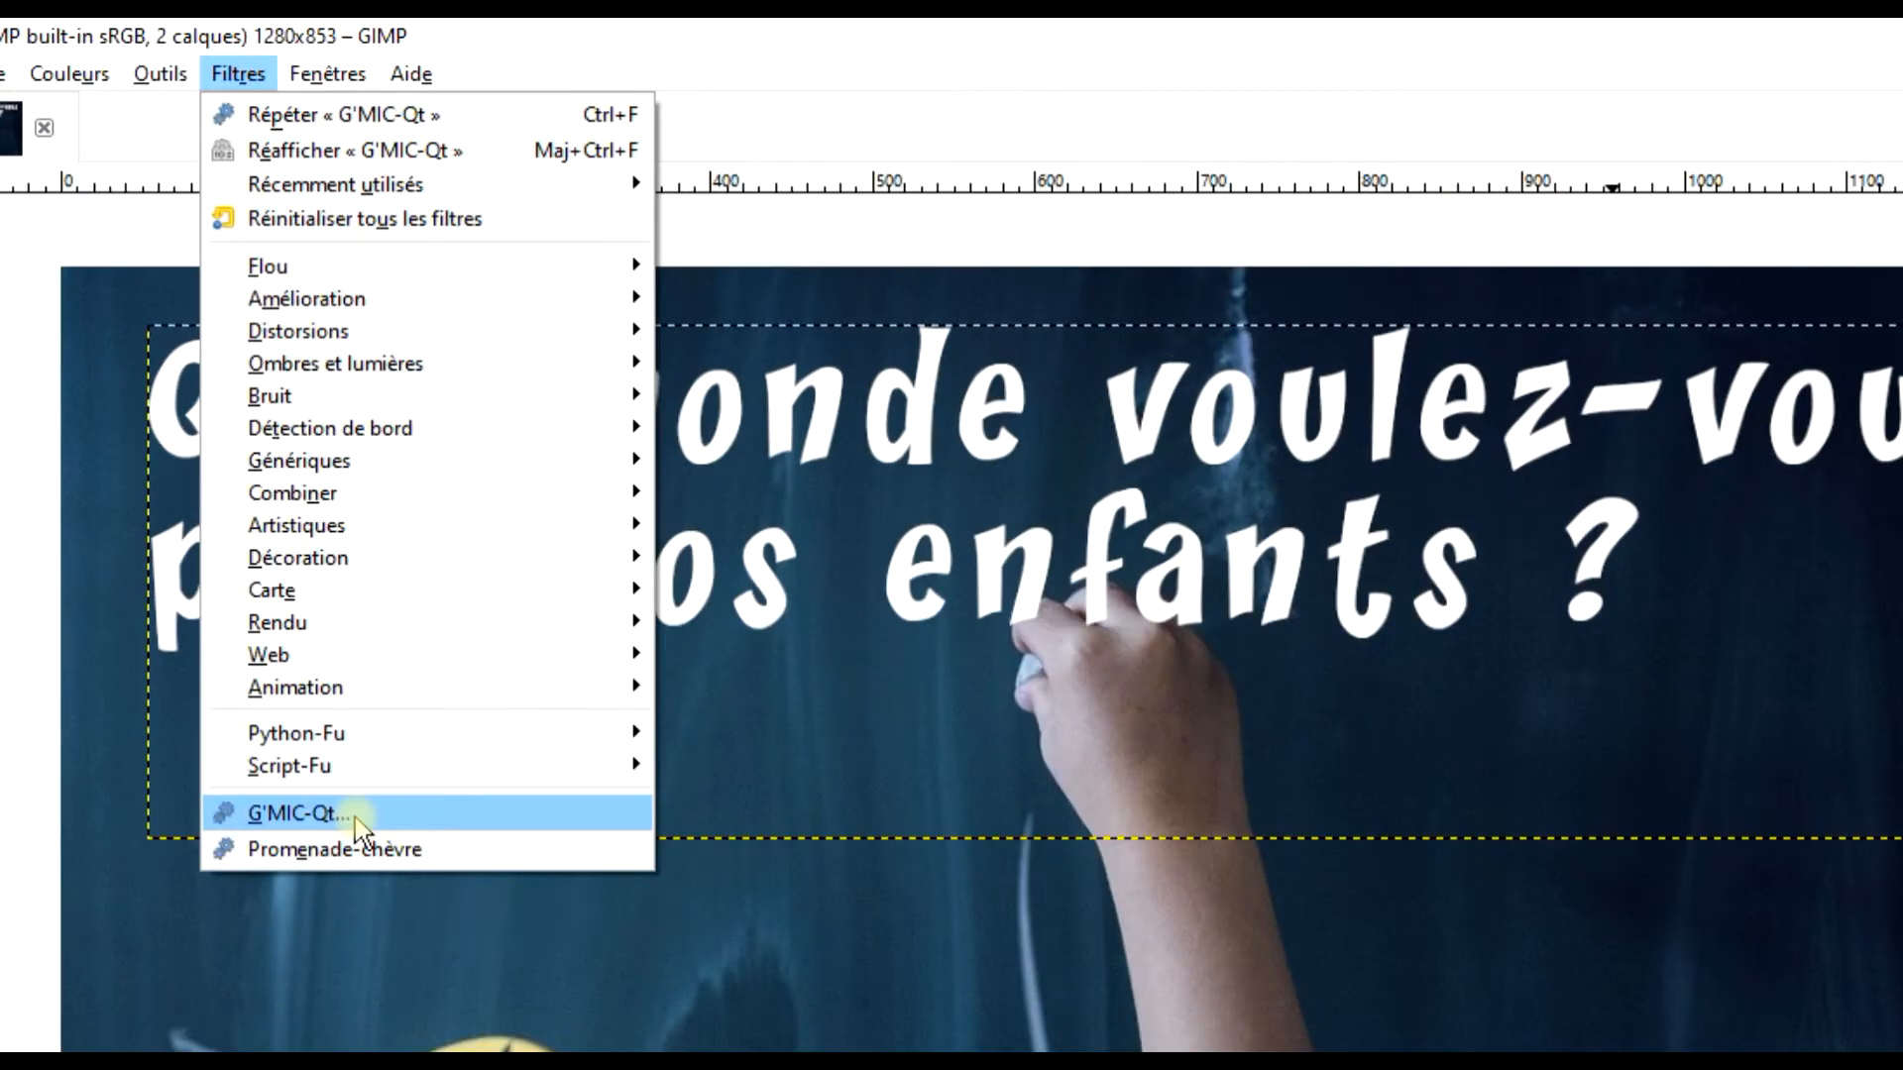
left_click(357, 823)
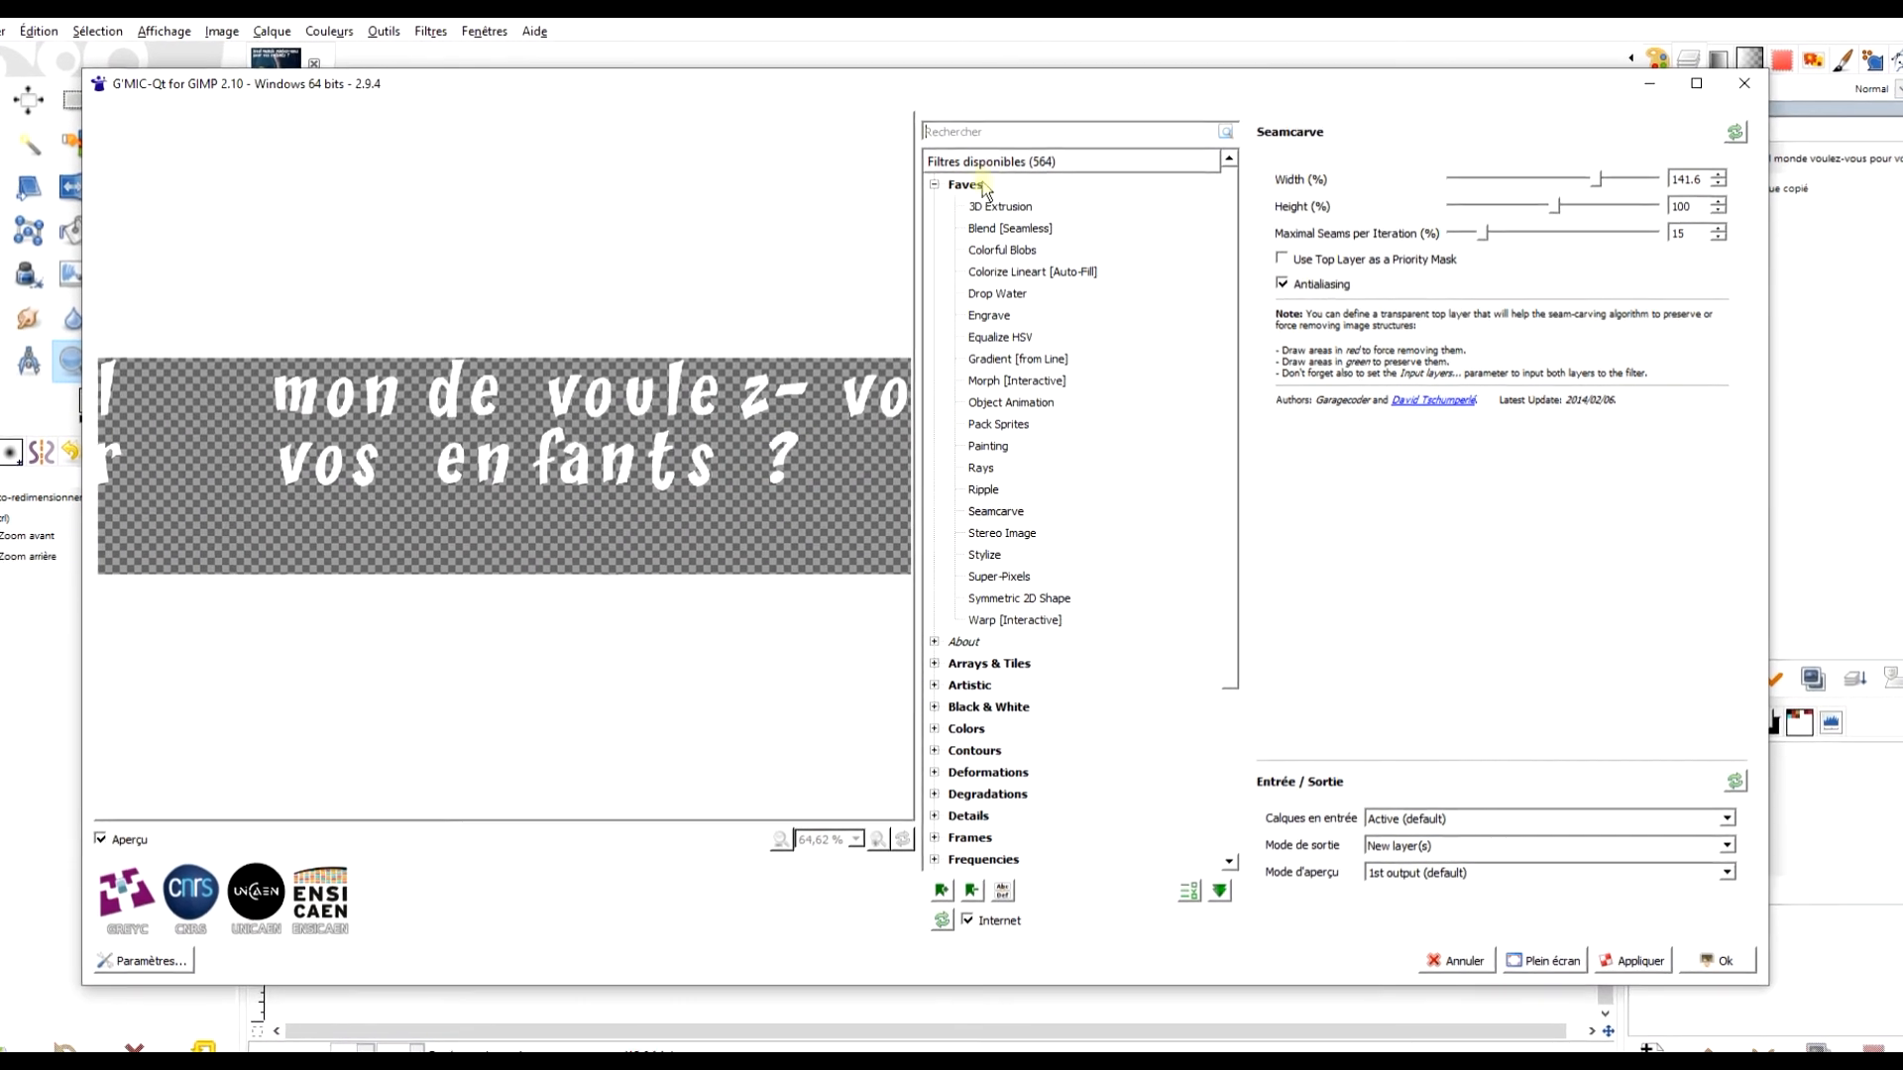
left_click(929, 192)
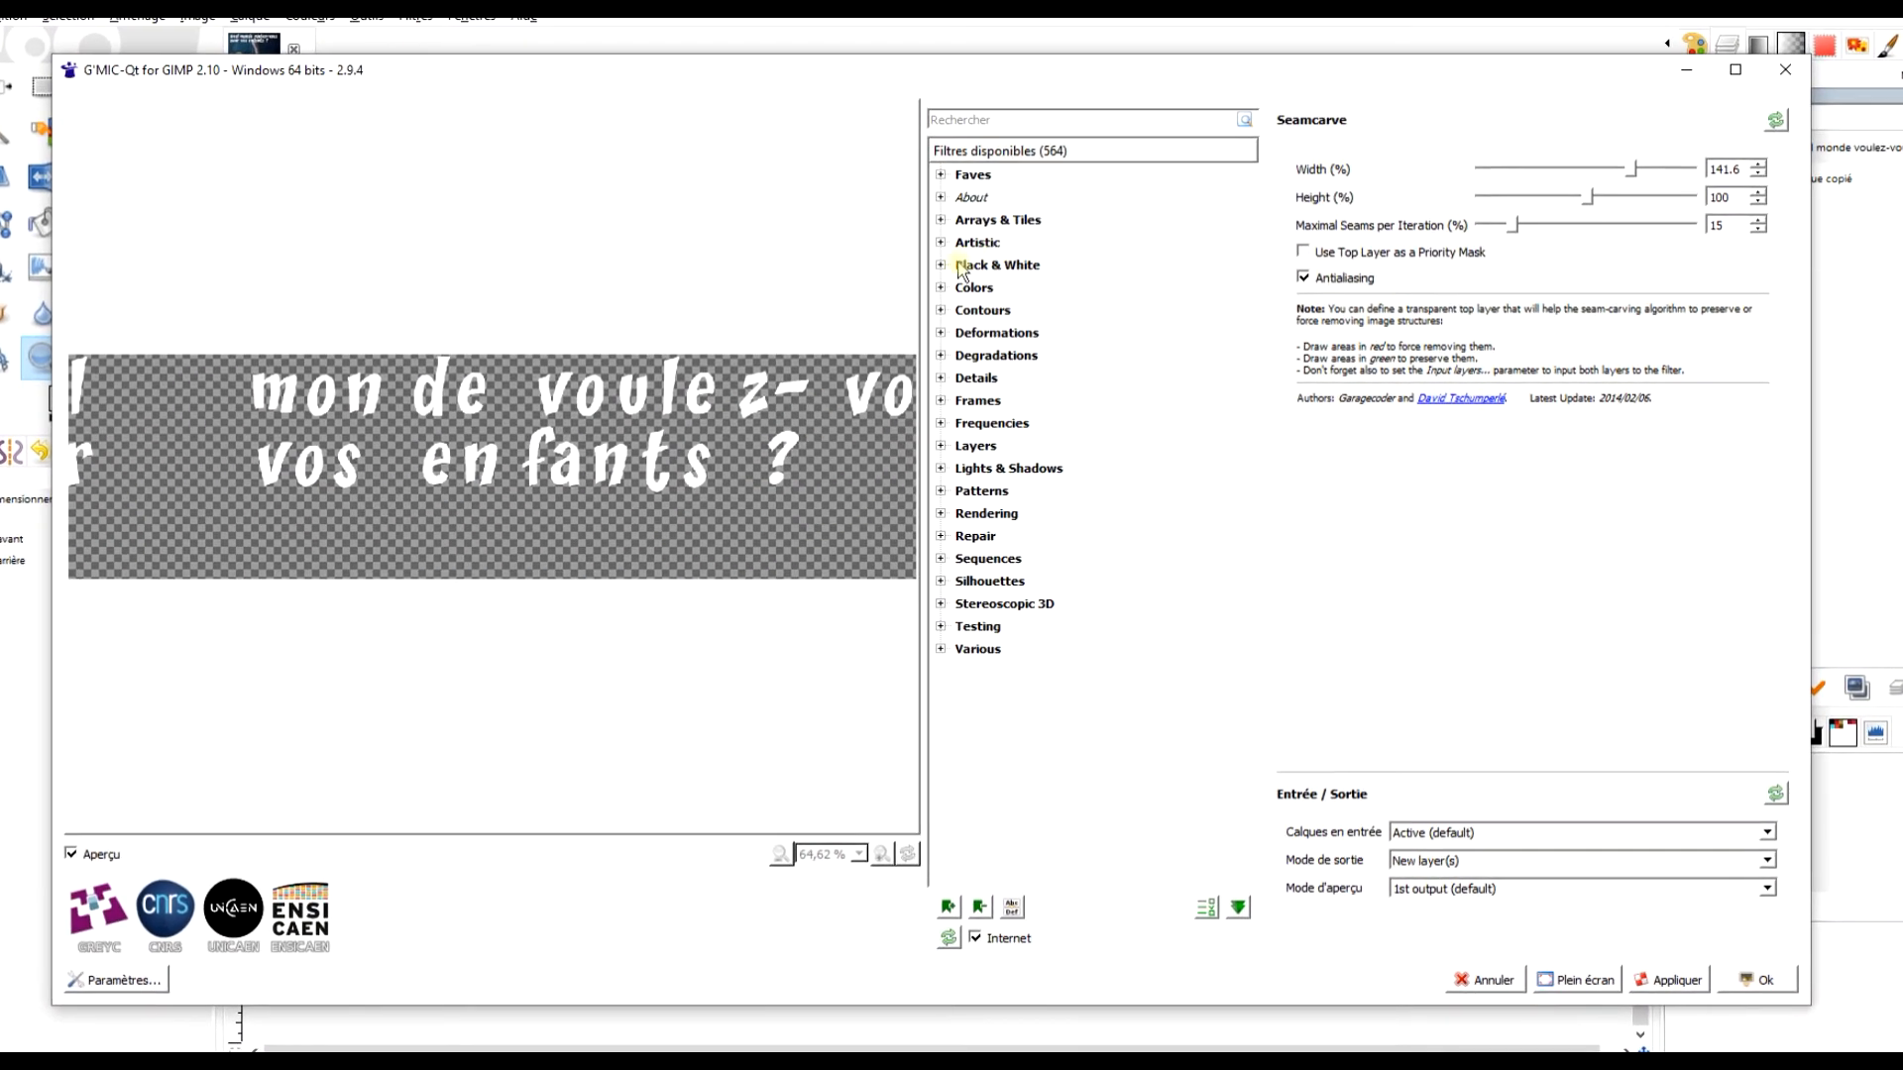
left_click(978, 120)
type("CHA")
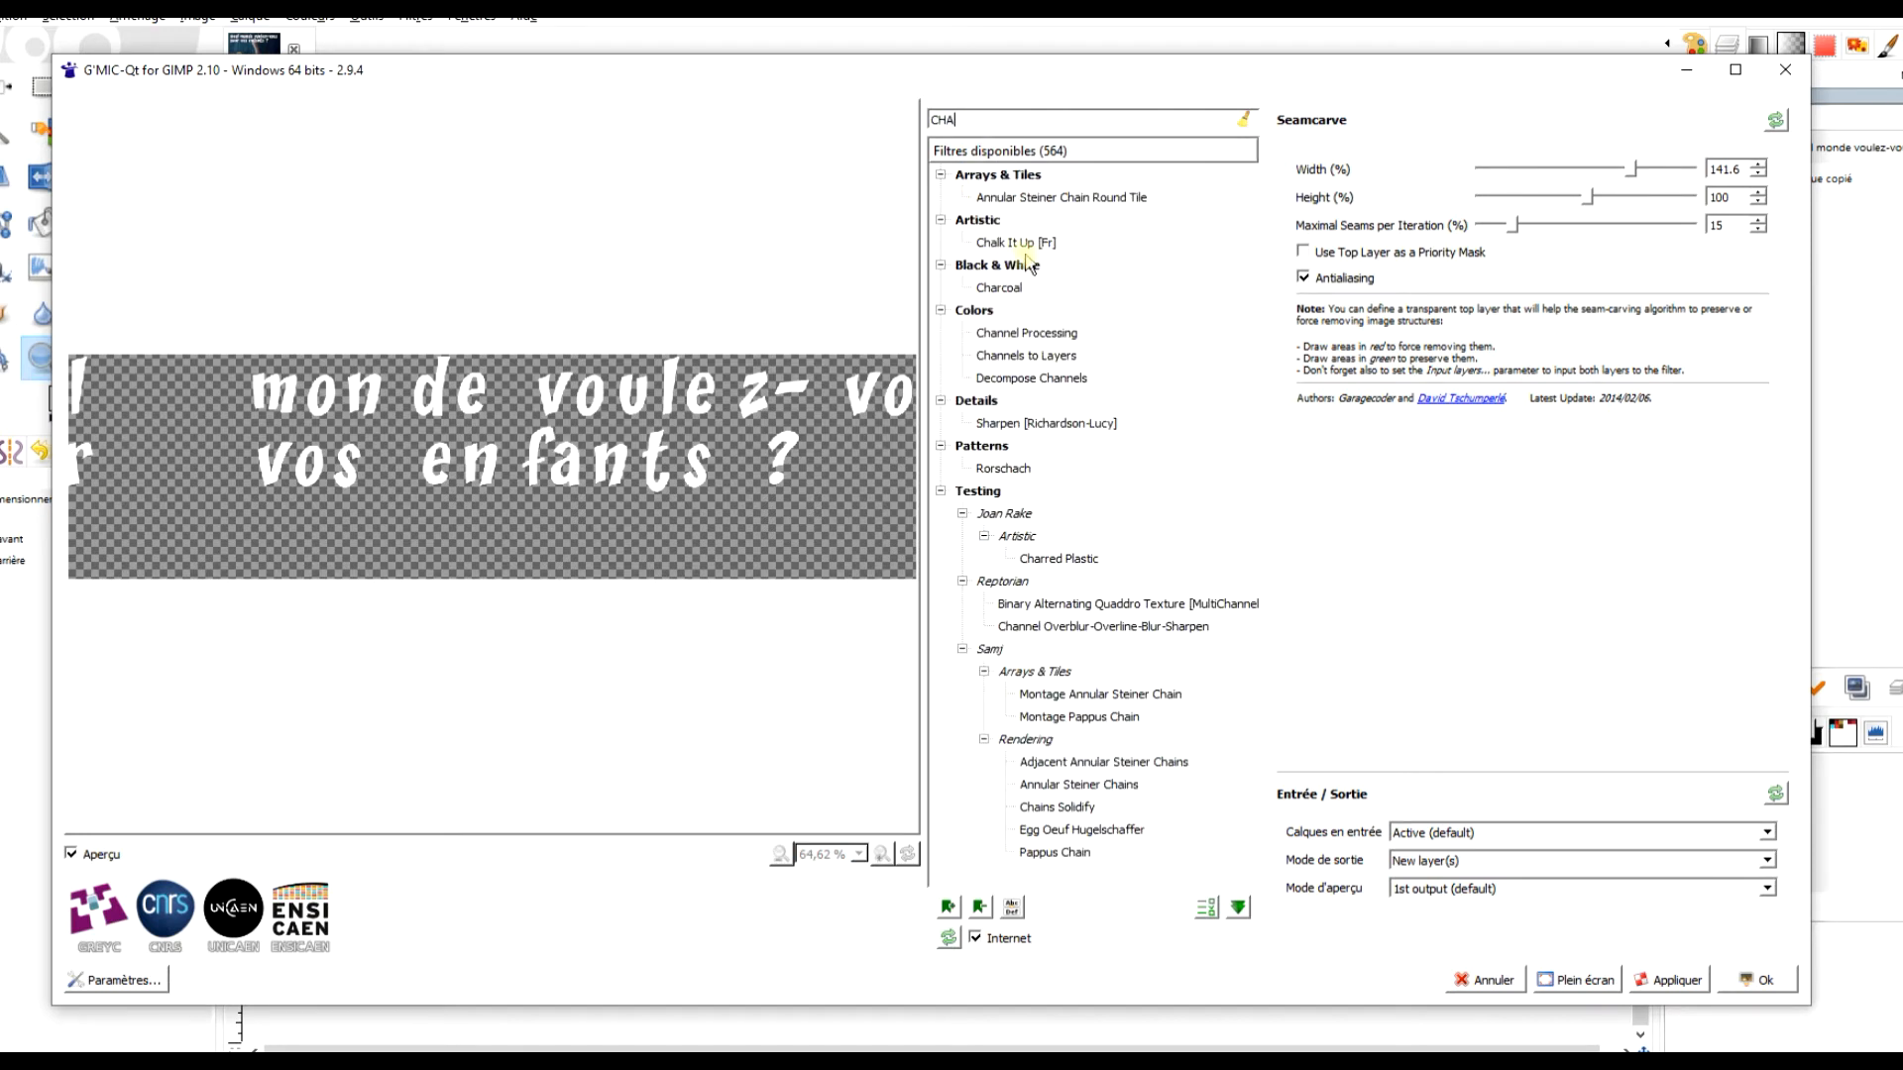
left_click(1026, 242)
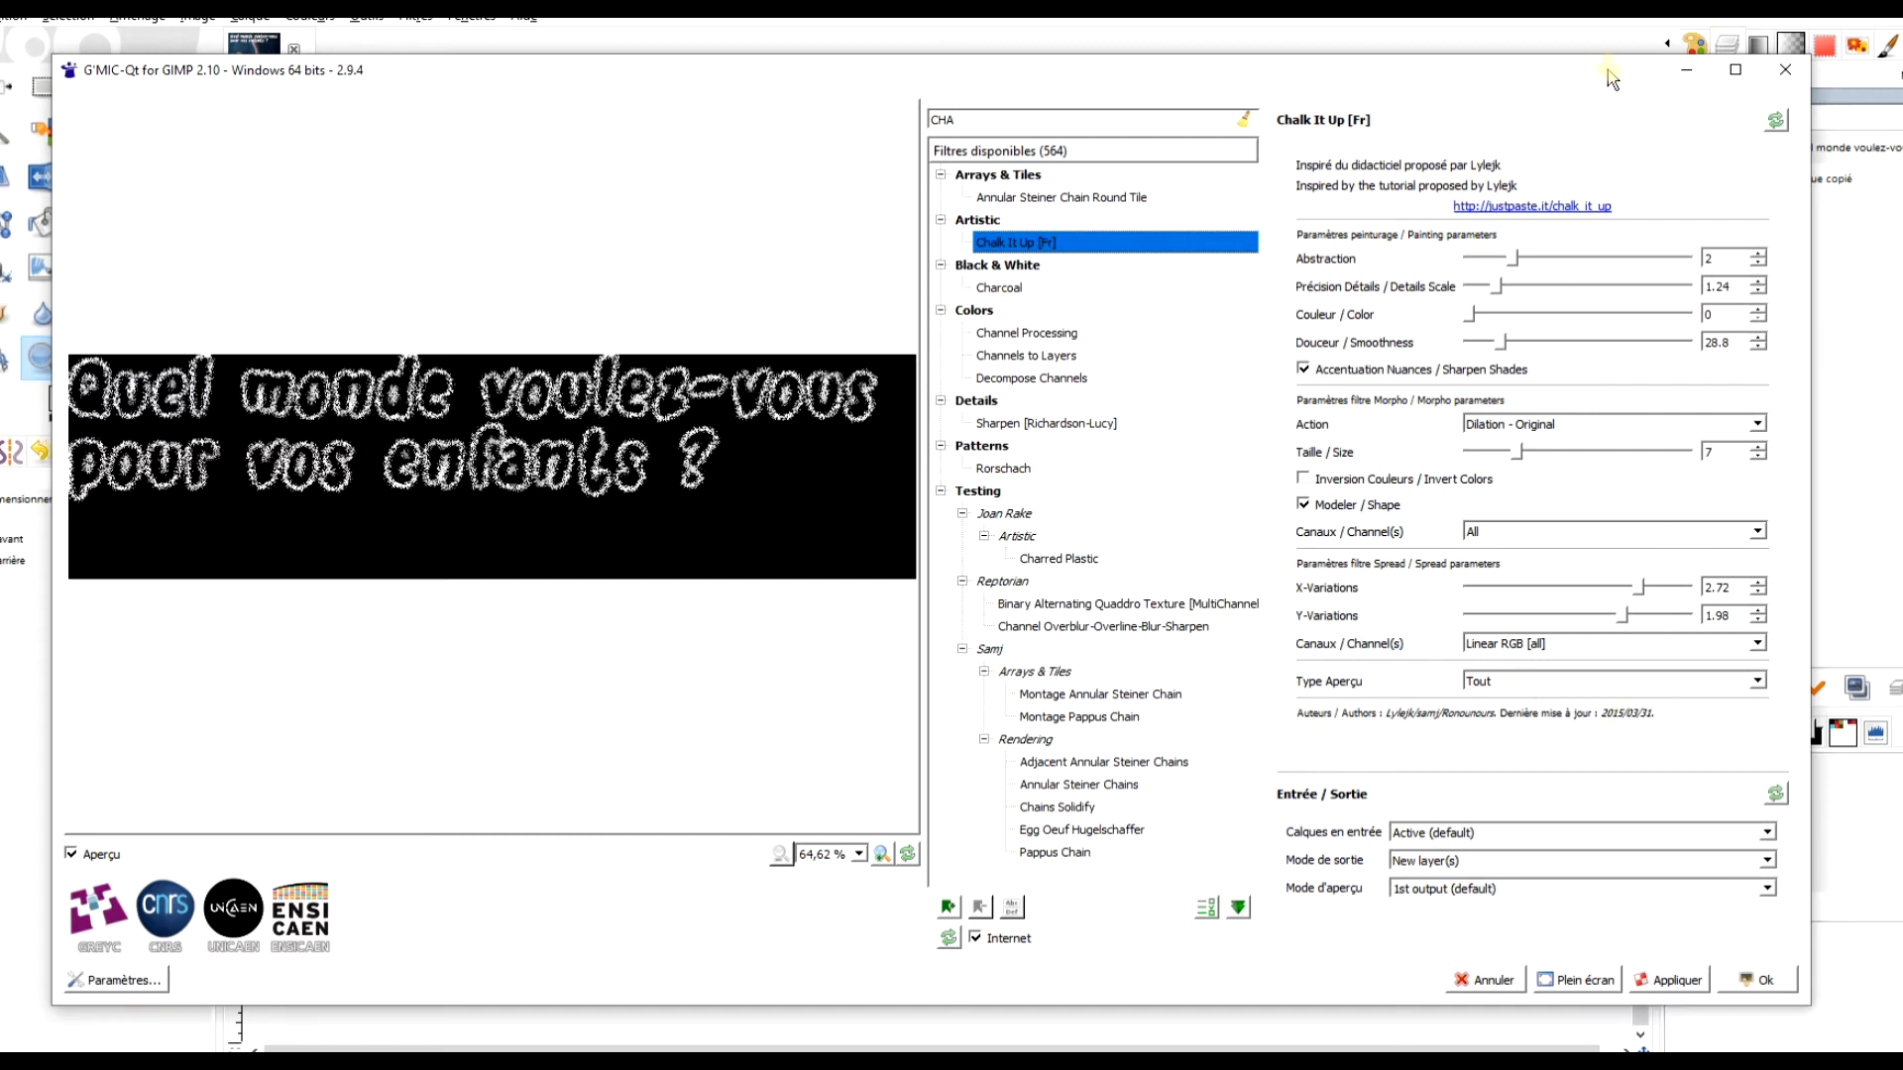
Apply the Chalk It Up filter to the title with the output mode kept at New layer(s).
left_click_drag(1809, 222, 1668, 222)
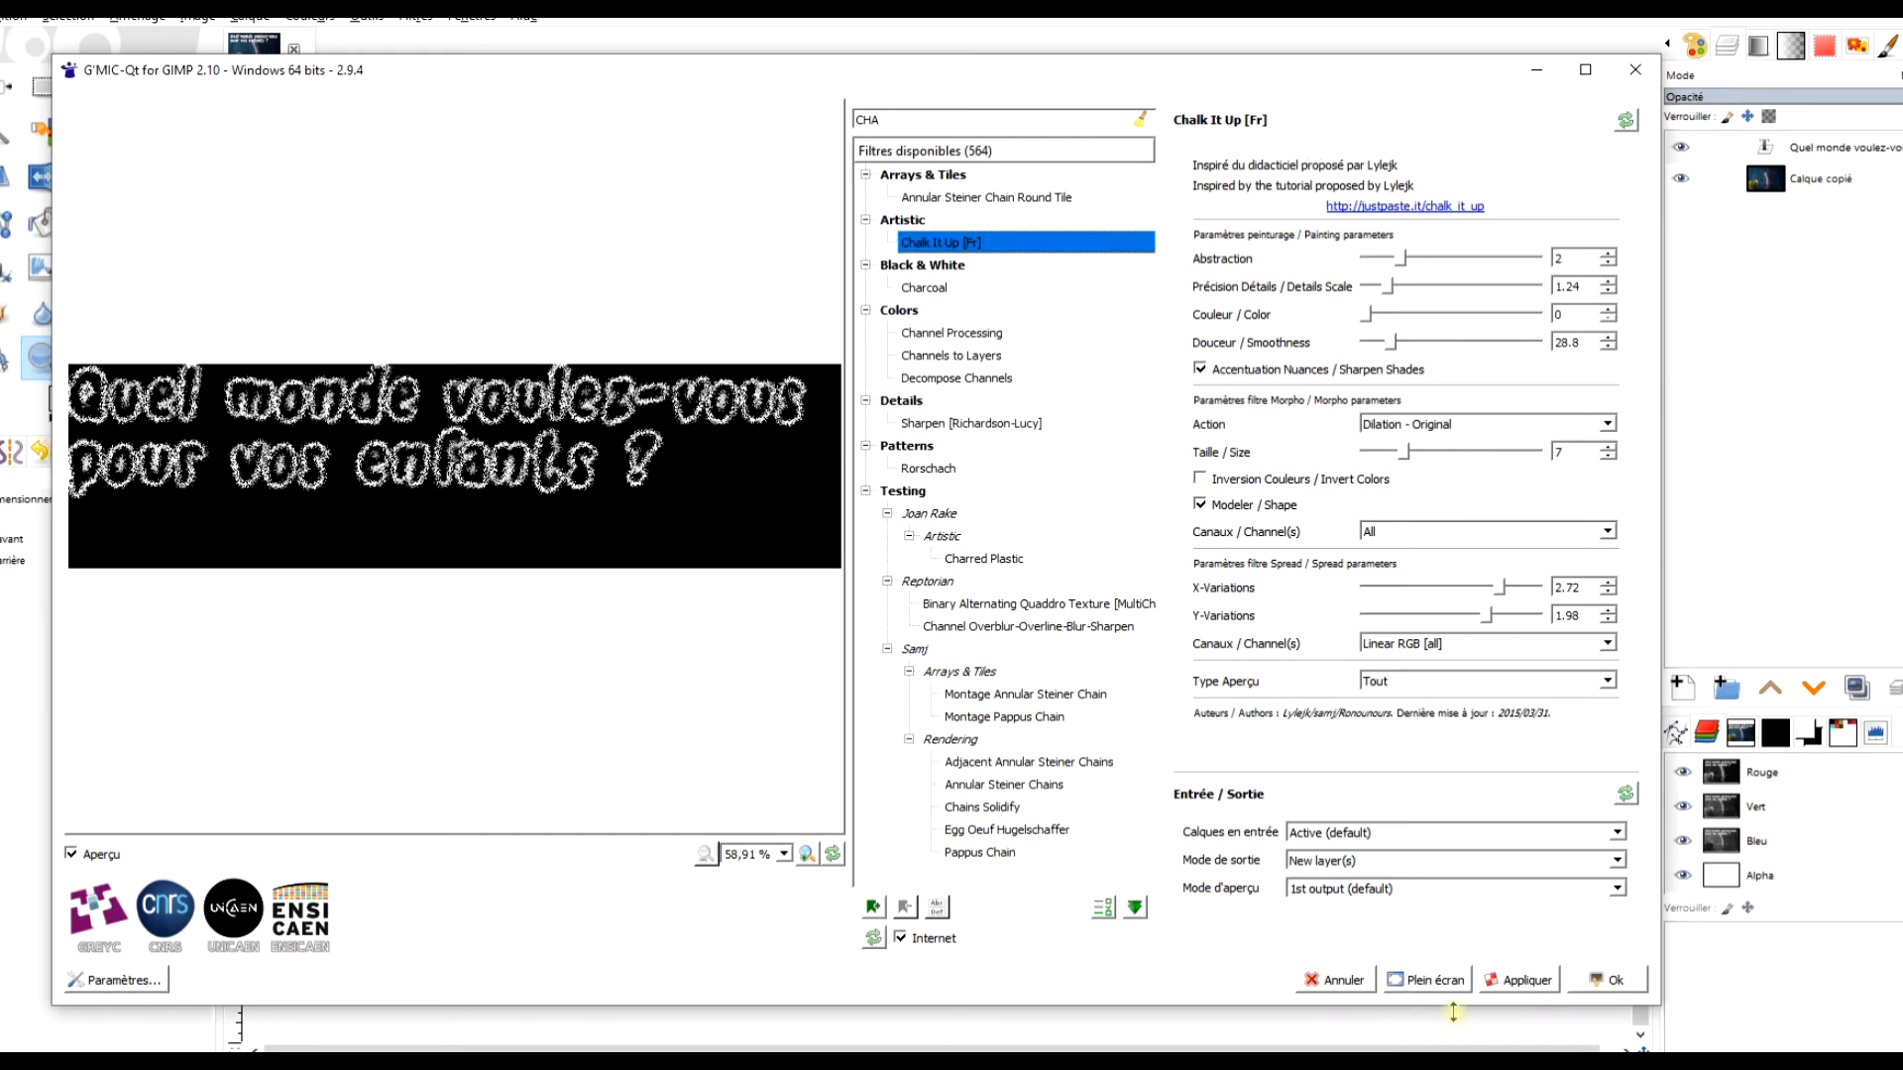
left_click(1365, 862)
left_click(1342, 895)
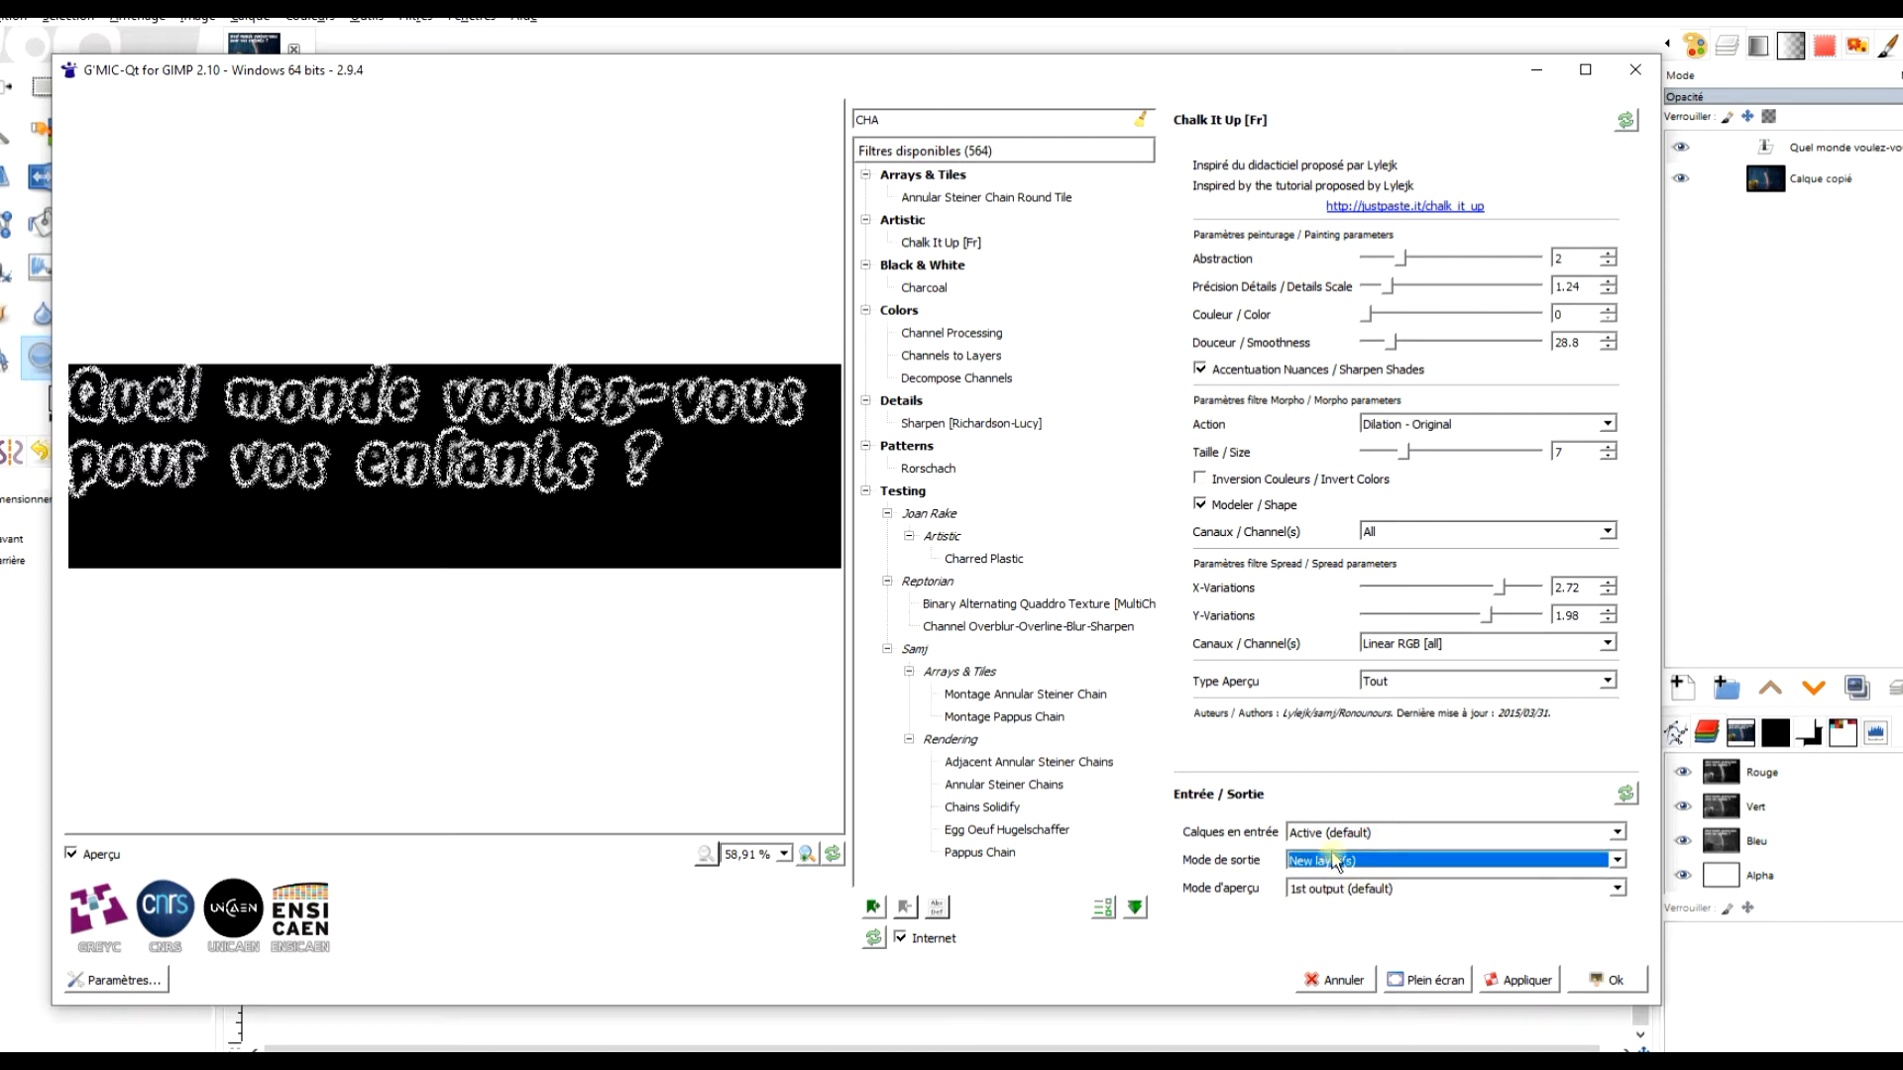
left_click(1525, 979)
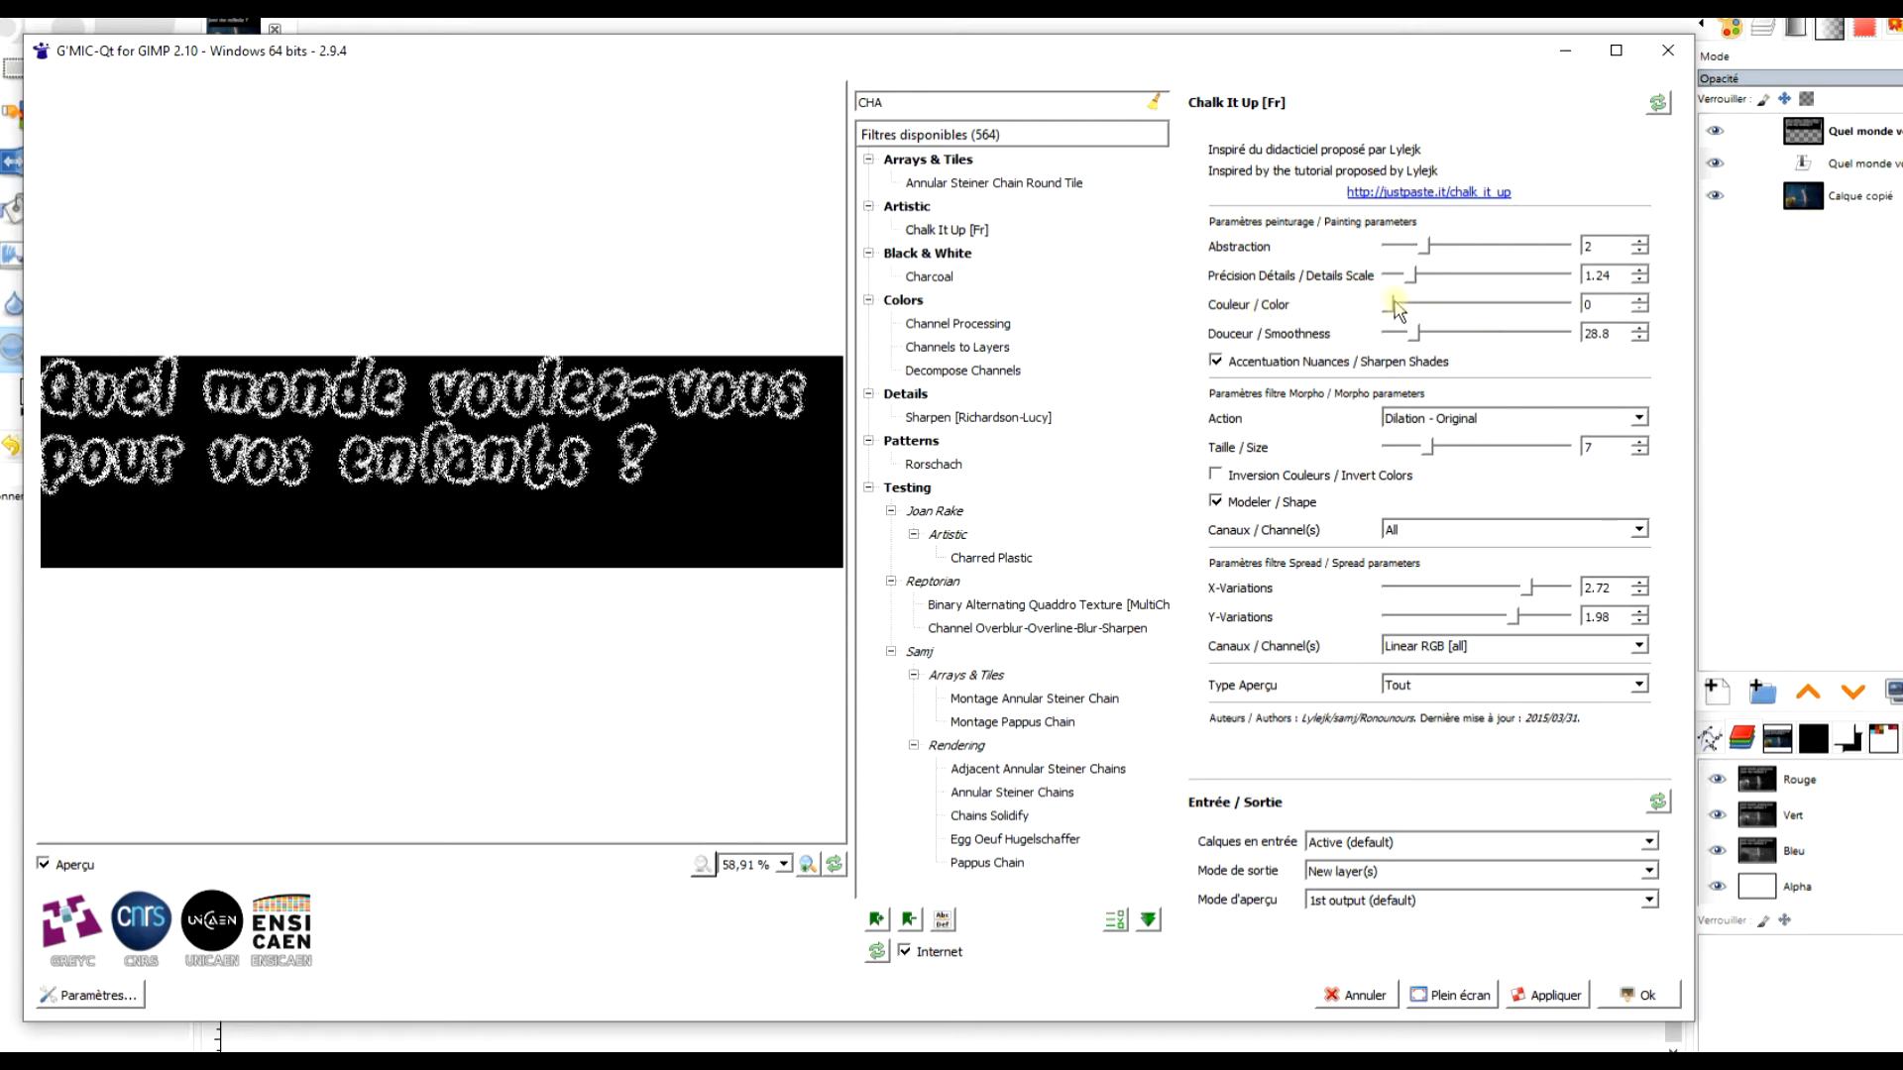
Try the Chalk It Up painting parameters with Color 5, Abstraction 8 and 3, and Smoothness 104.4.
left_click_drag(1391, 313, 1692, 307)
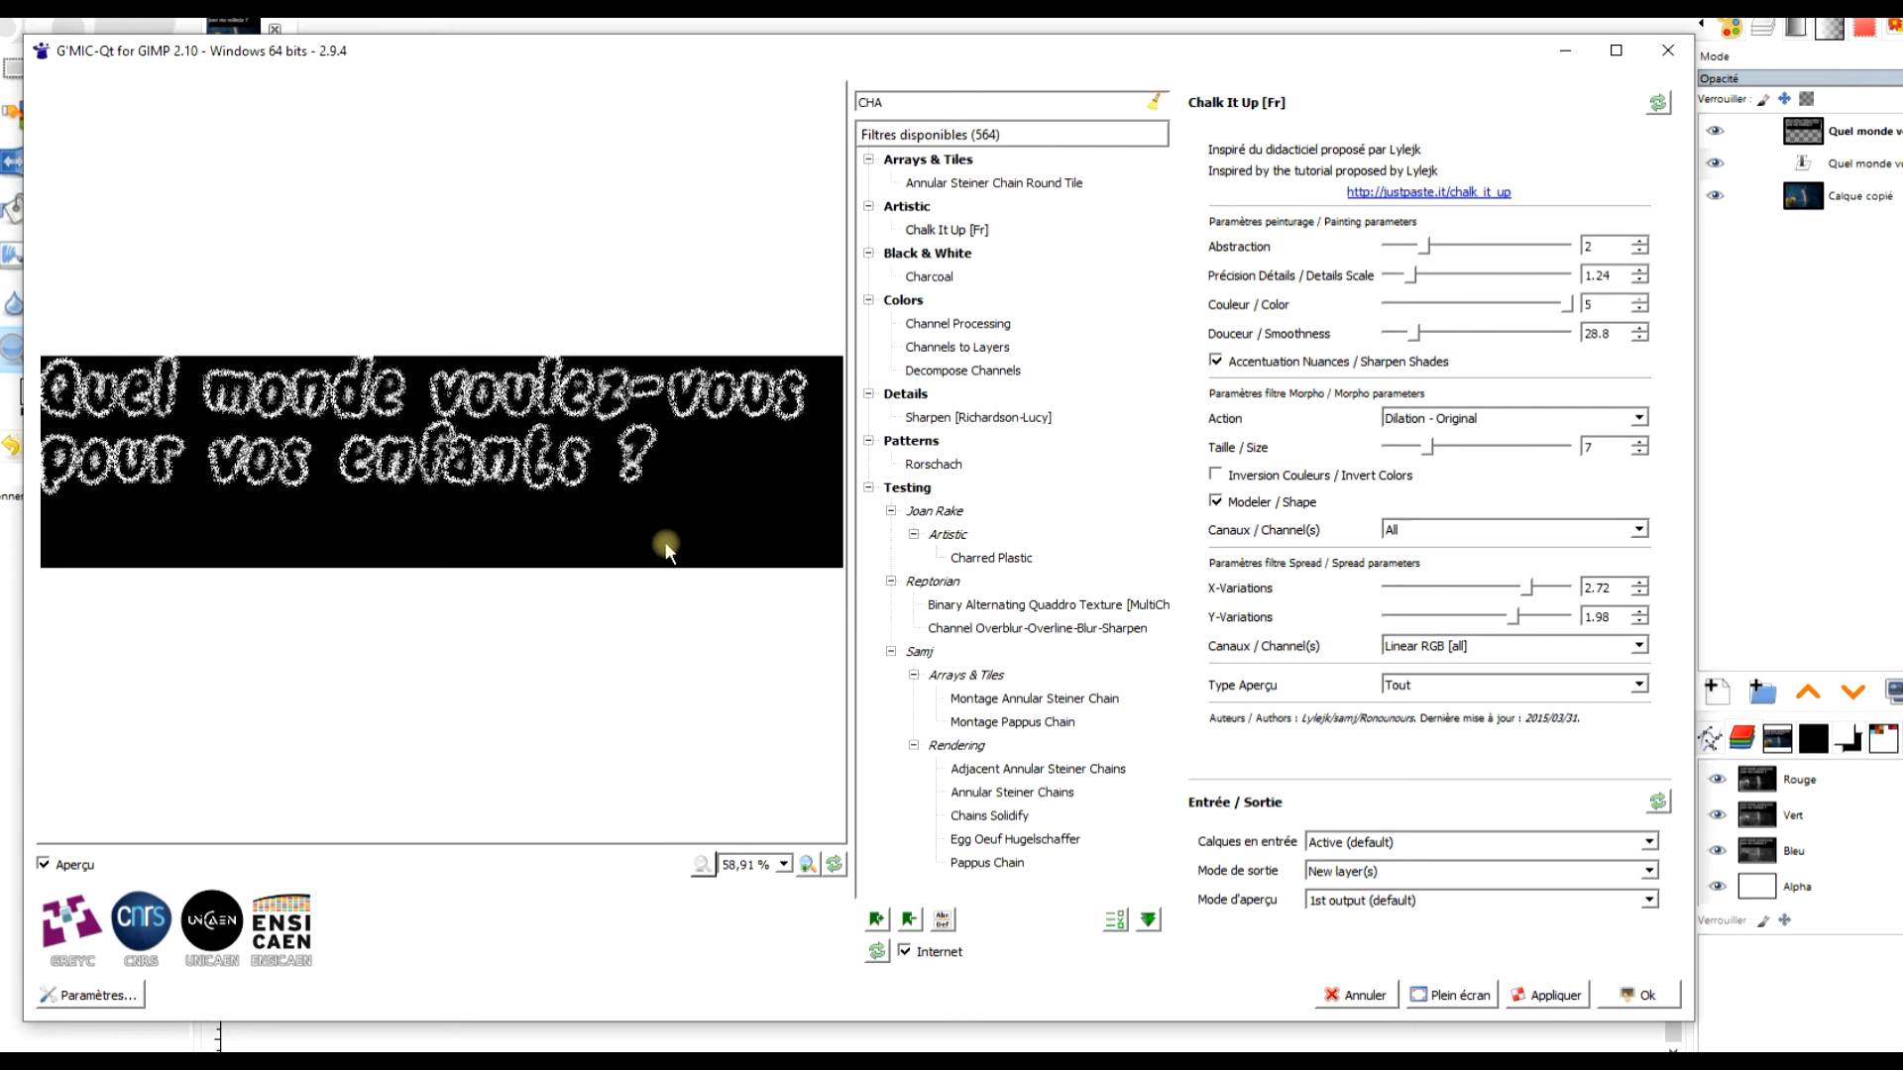
left_click_drag(1427, 246, 1526, 250)
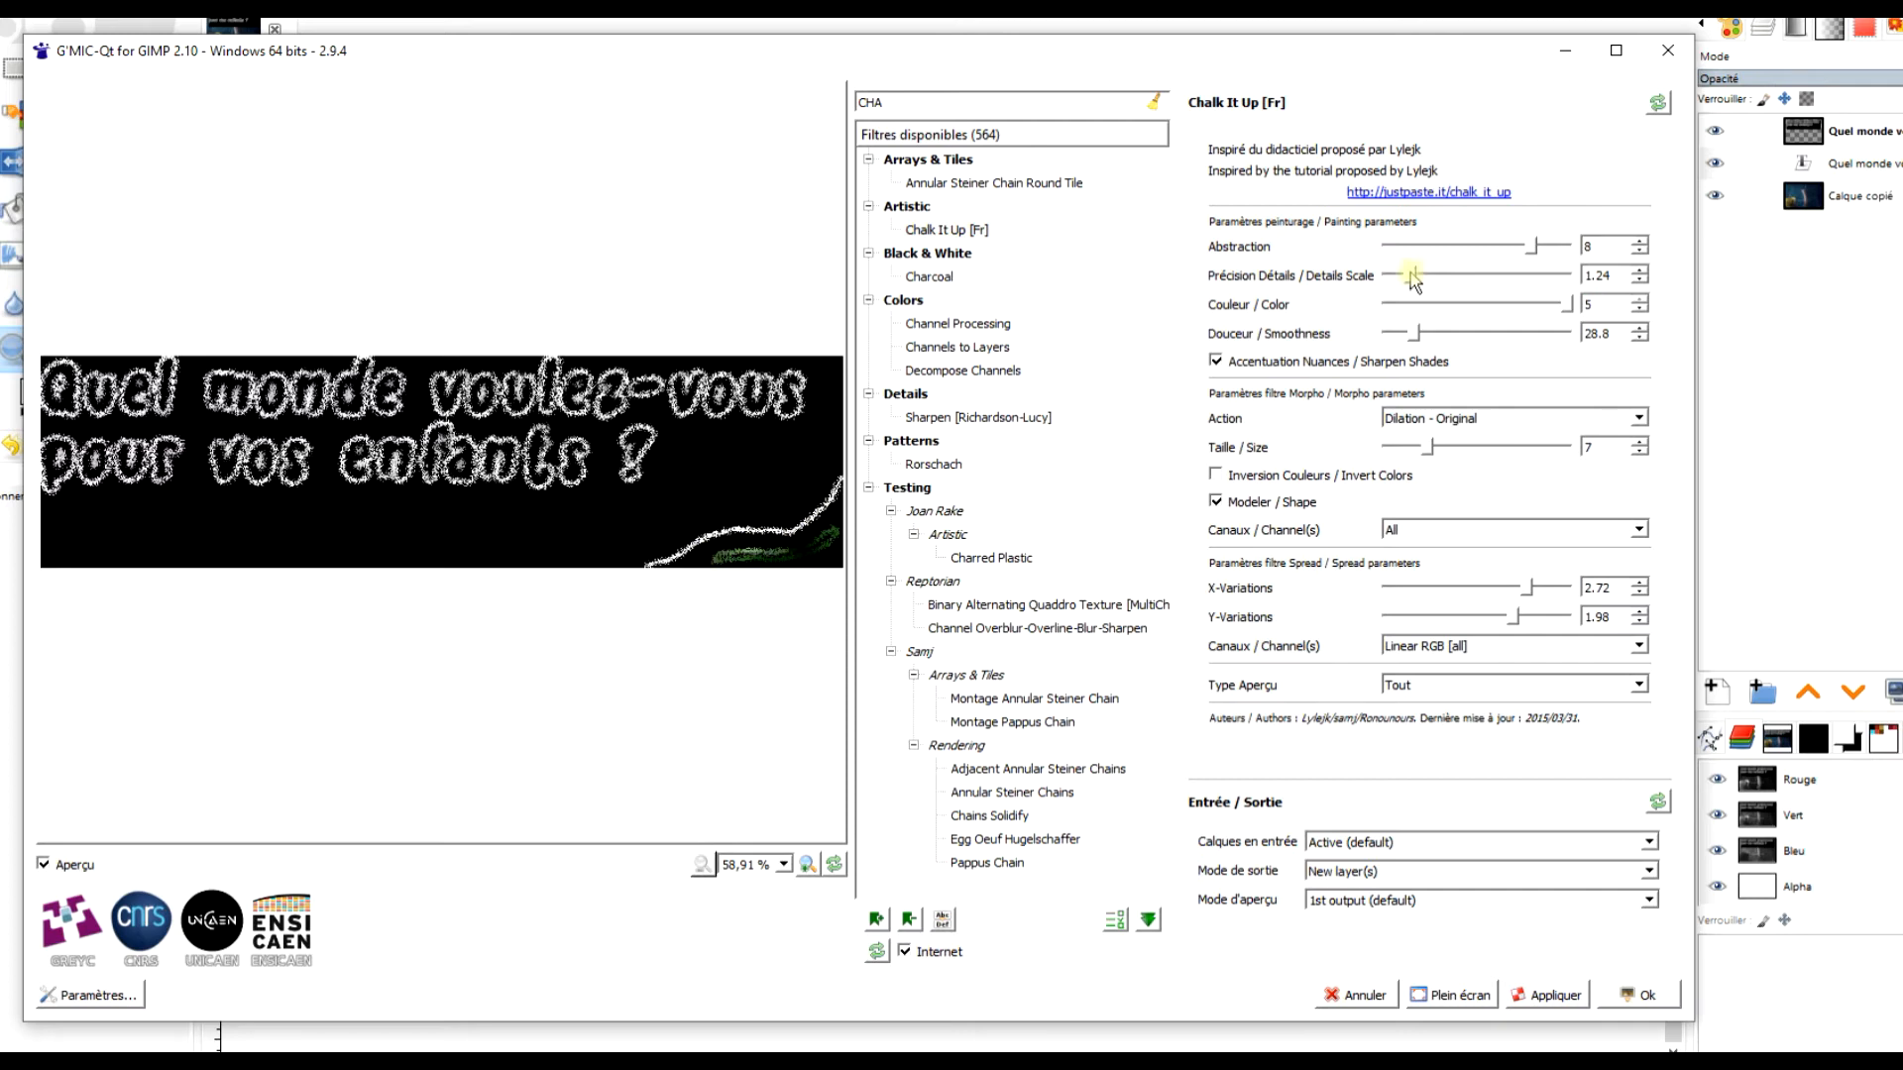
left_click_drag(1533, 256, 1443, 259)
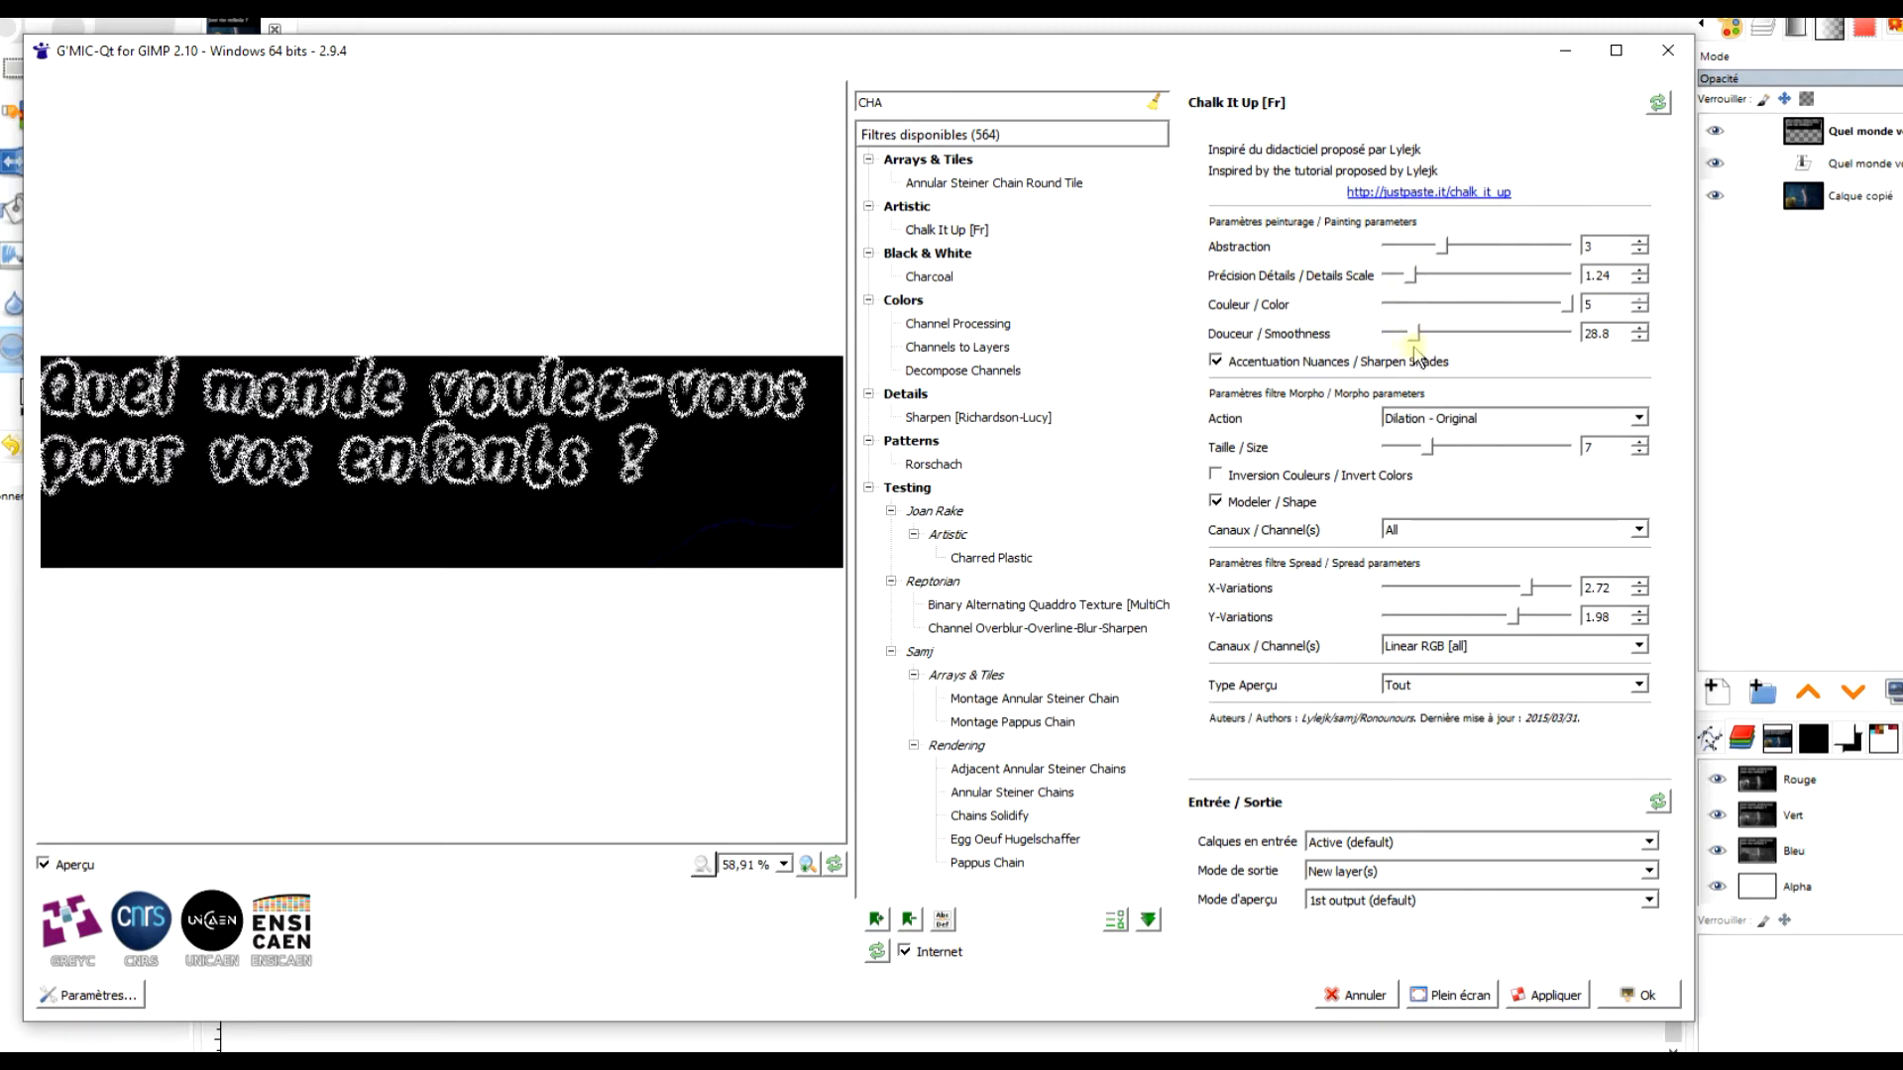
left_click_drag(1417, 342, 1483, 337)
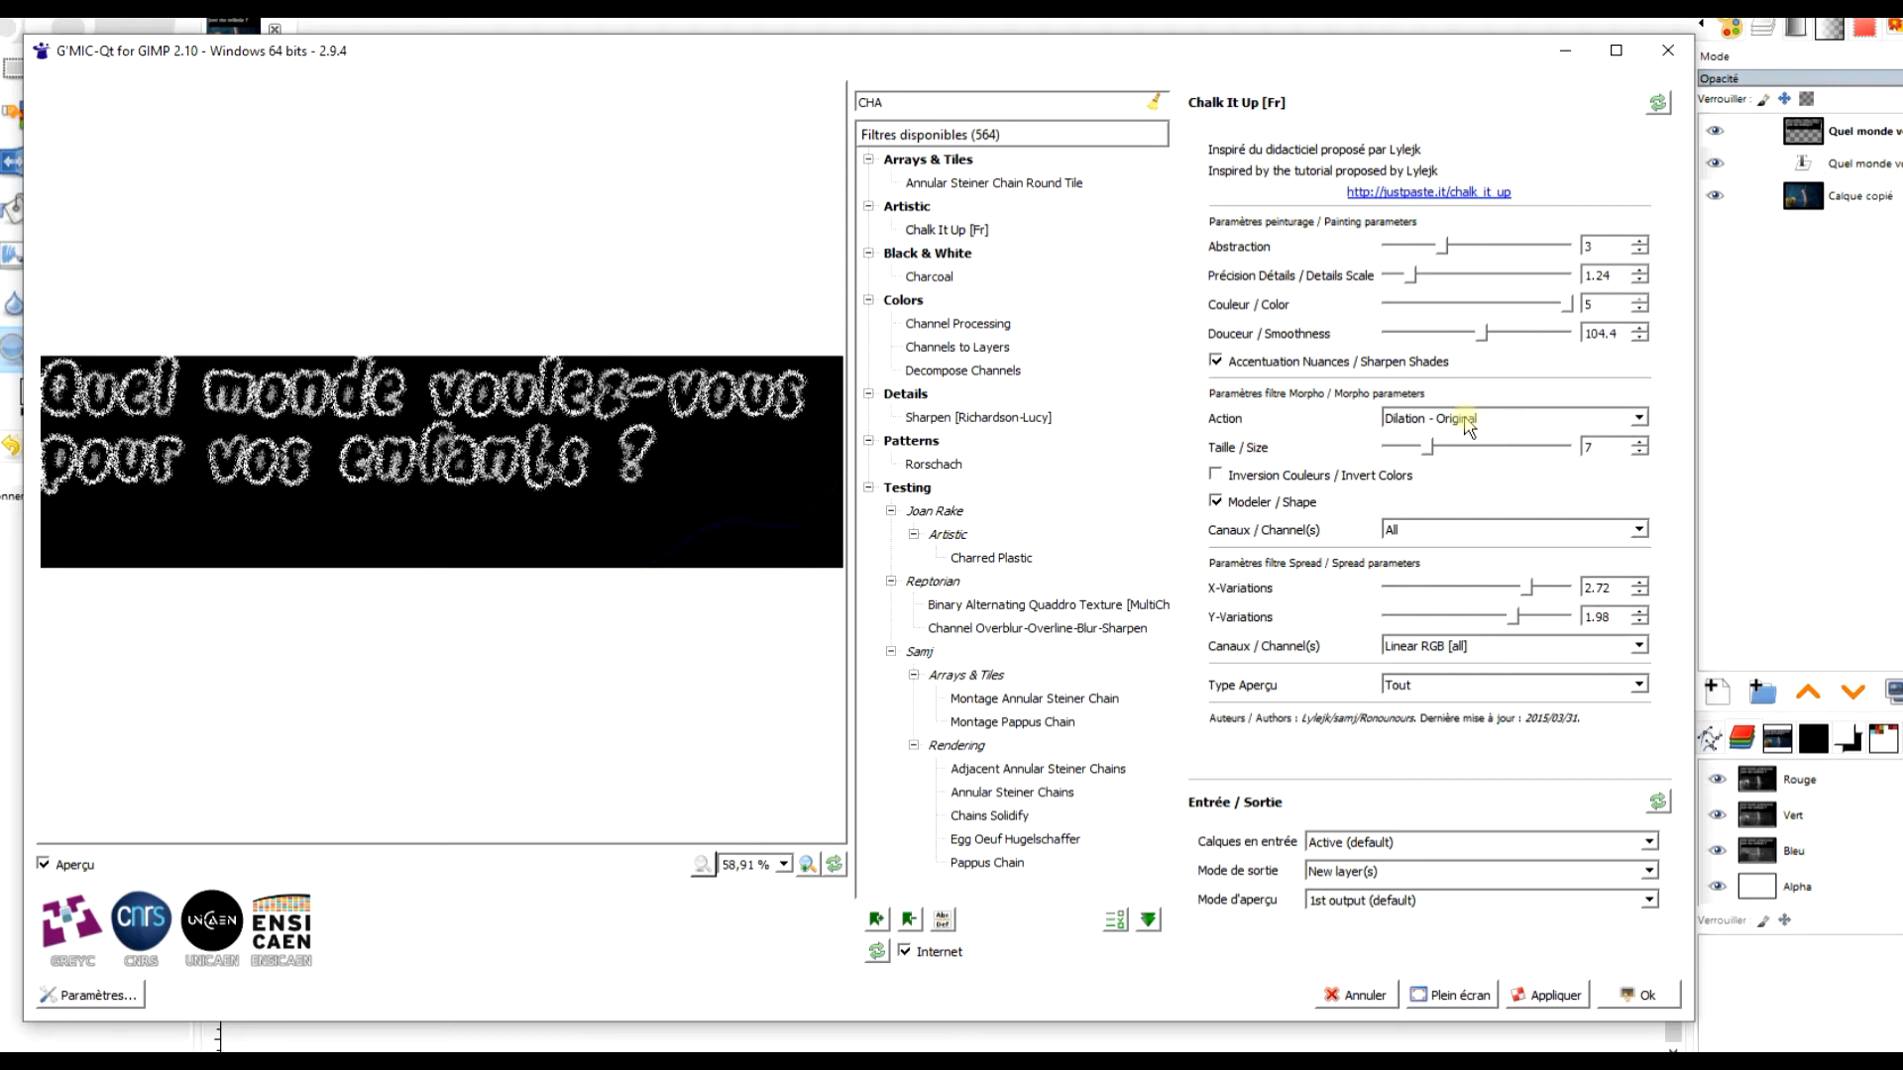
Try the Original - Erosion and Original - Opening actions, return to Dilation - Original, and turn colour inversion on and off again.
left_click(1466, 421)
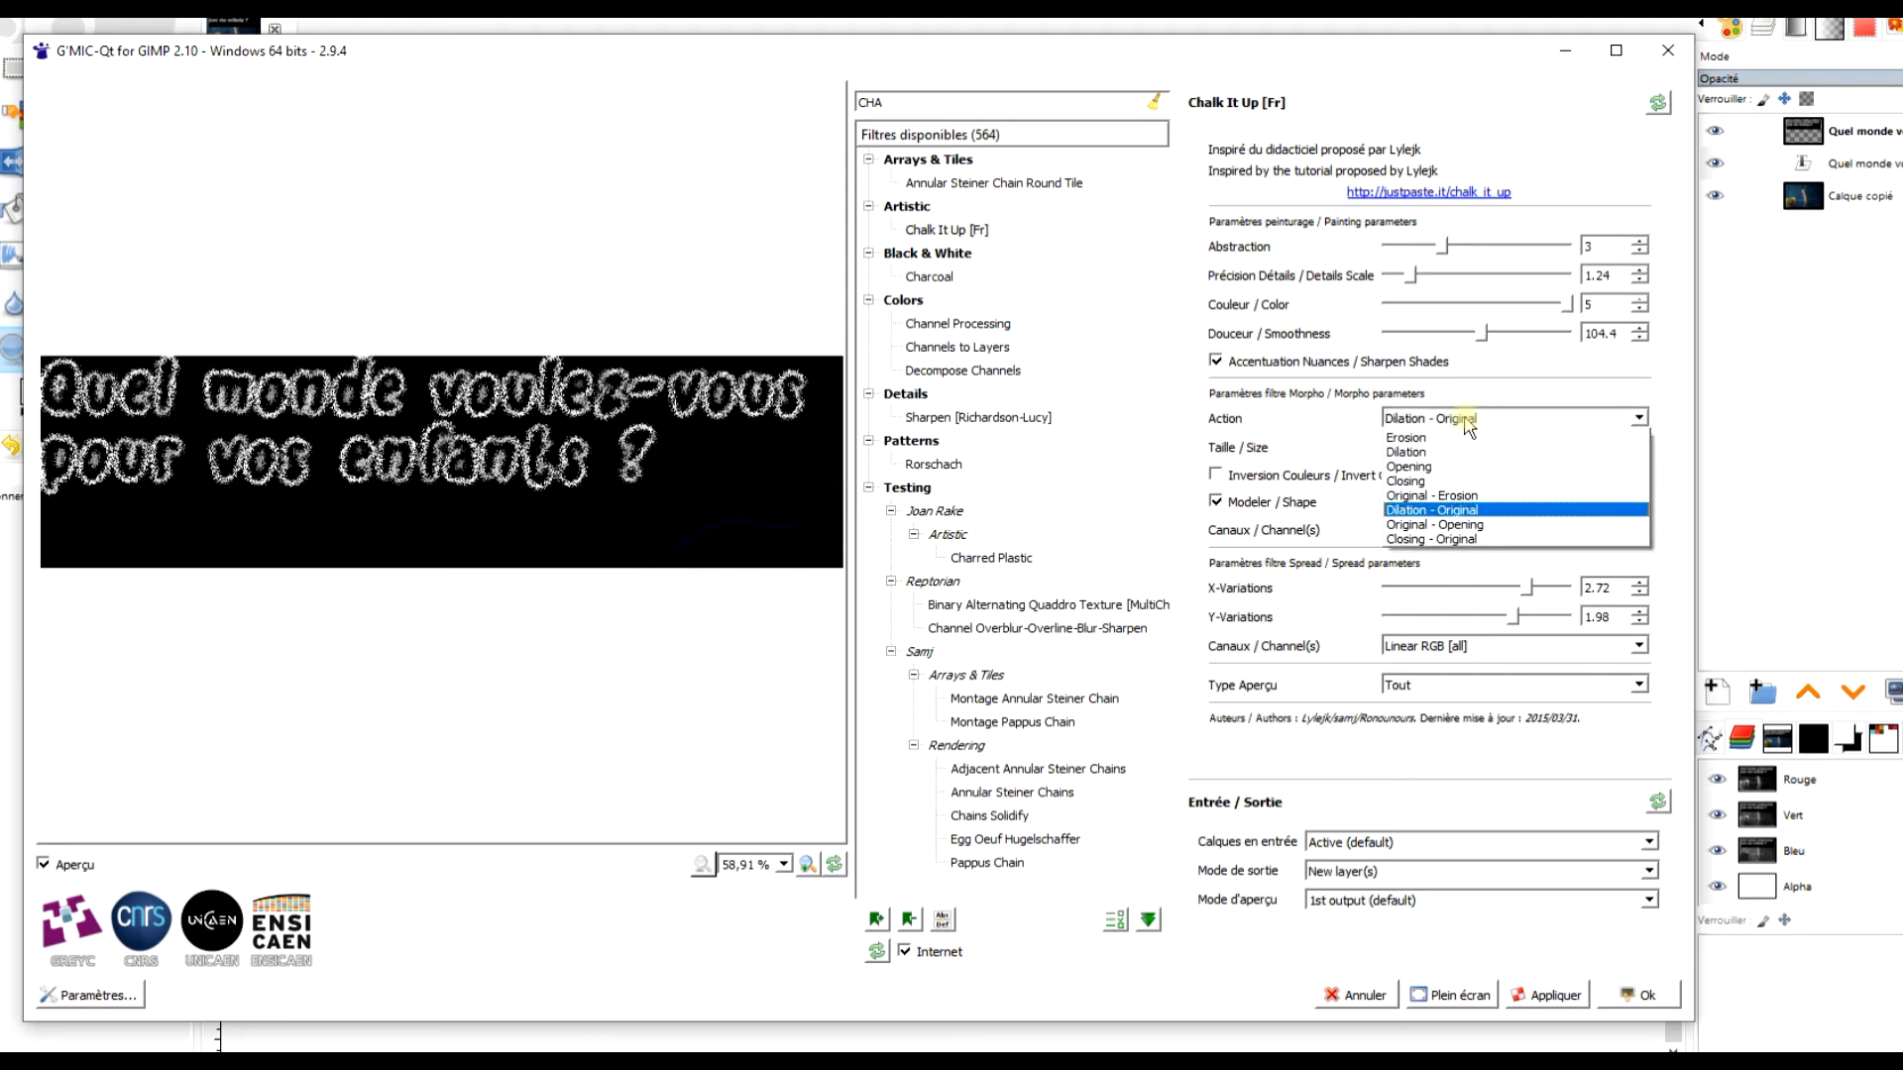
left_click(1498, 495)
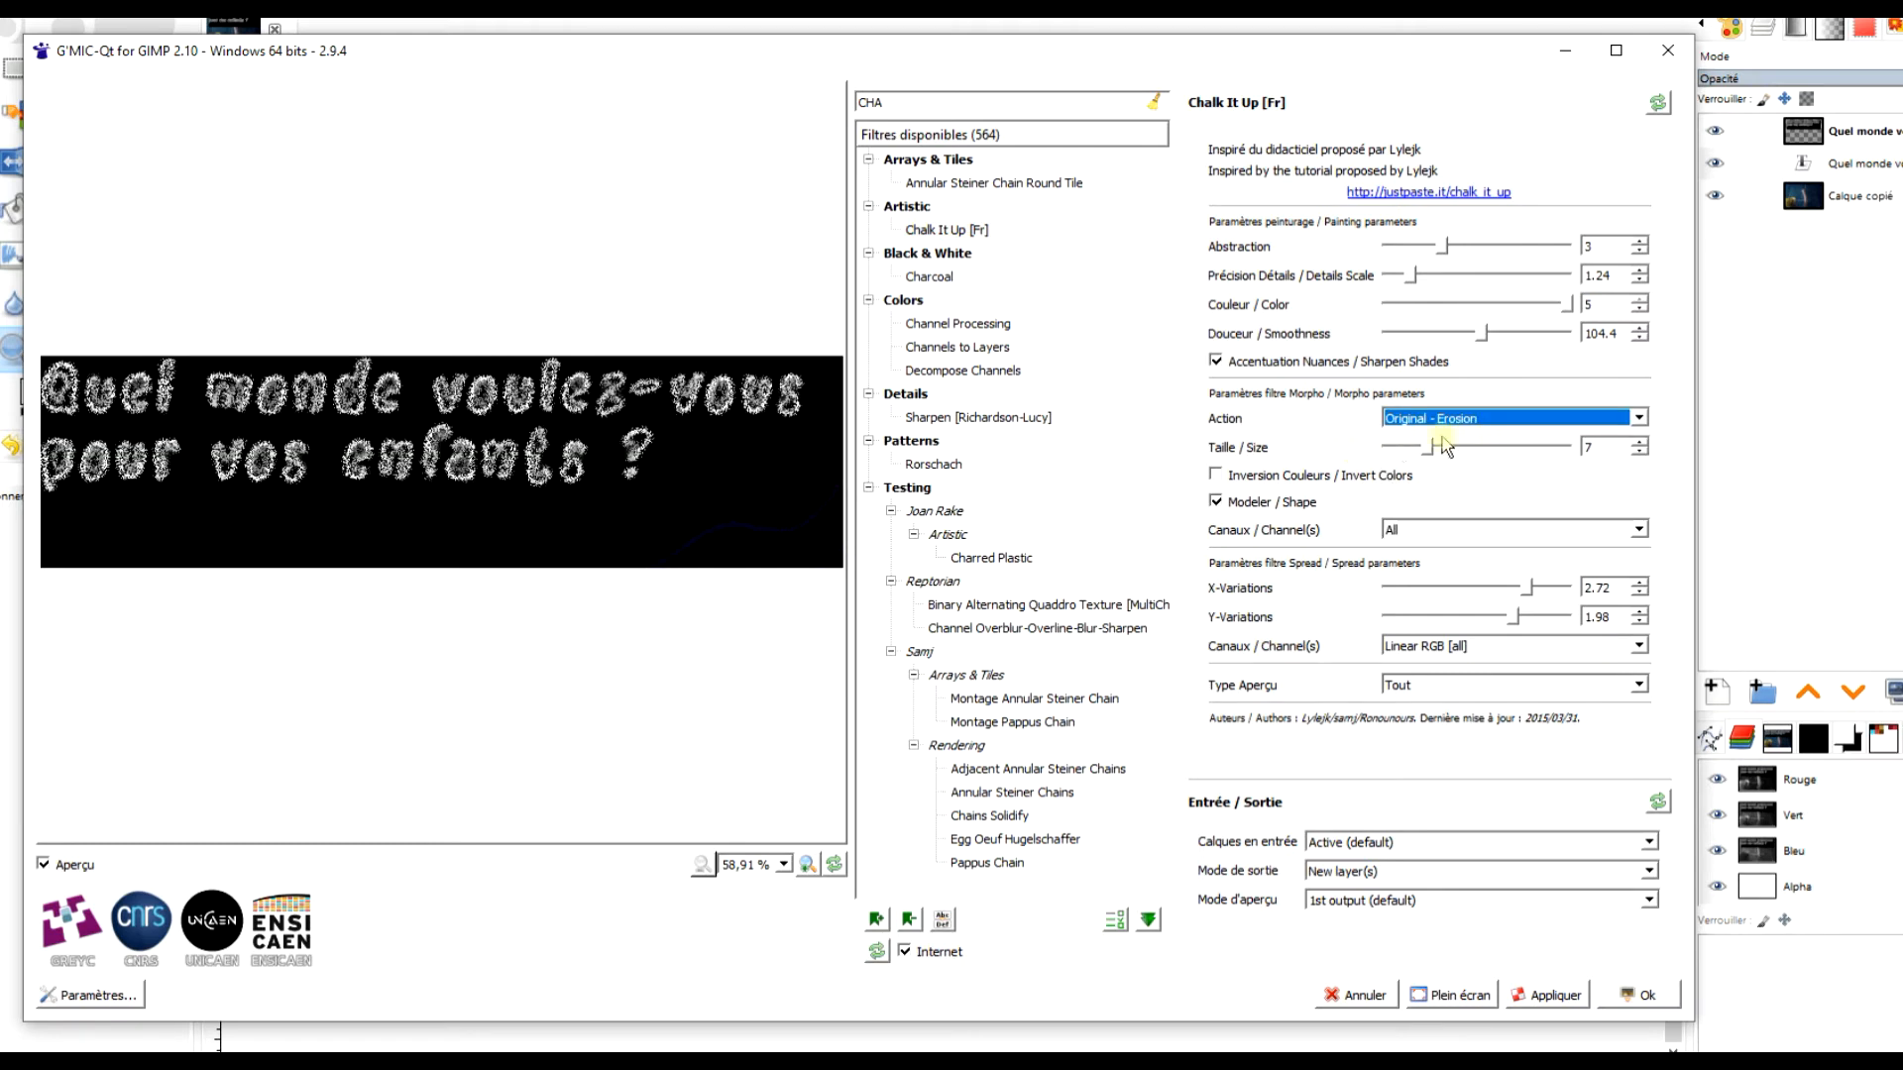
left_click(1466, 420)
left_click(1471, 527)
left_click(1445, 418)
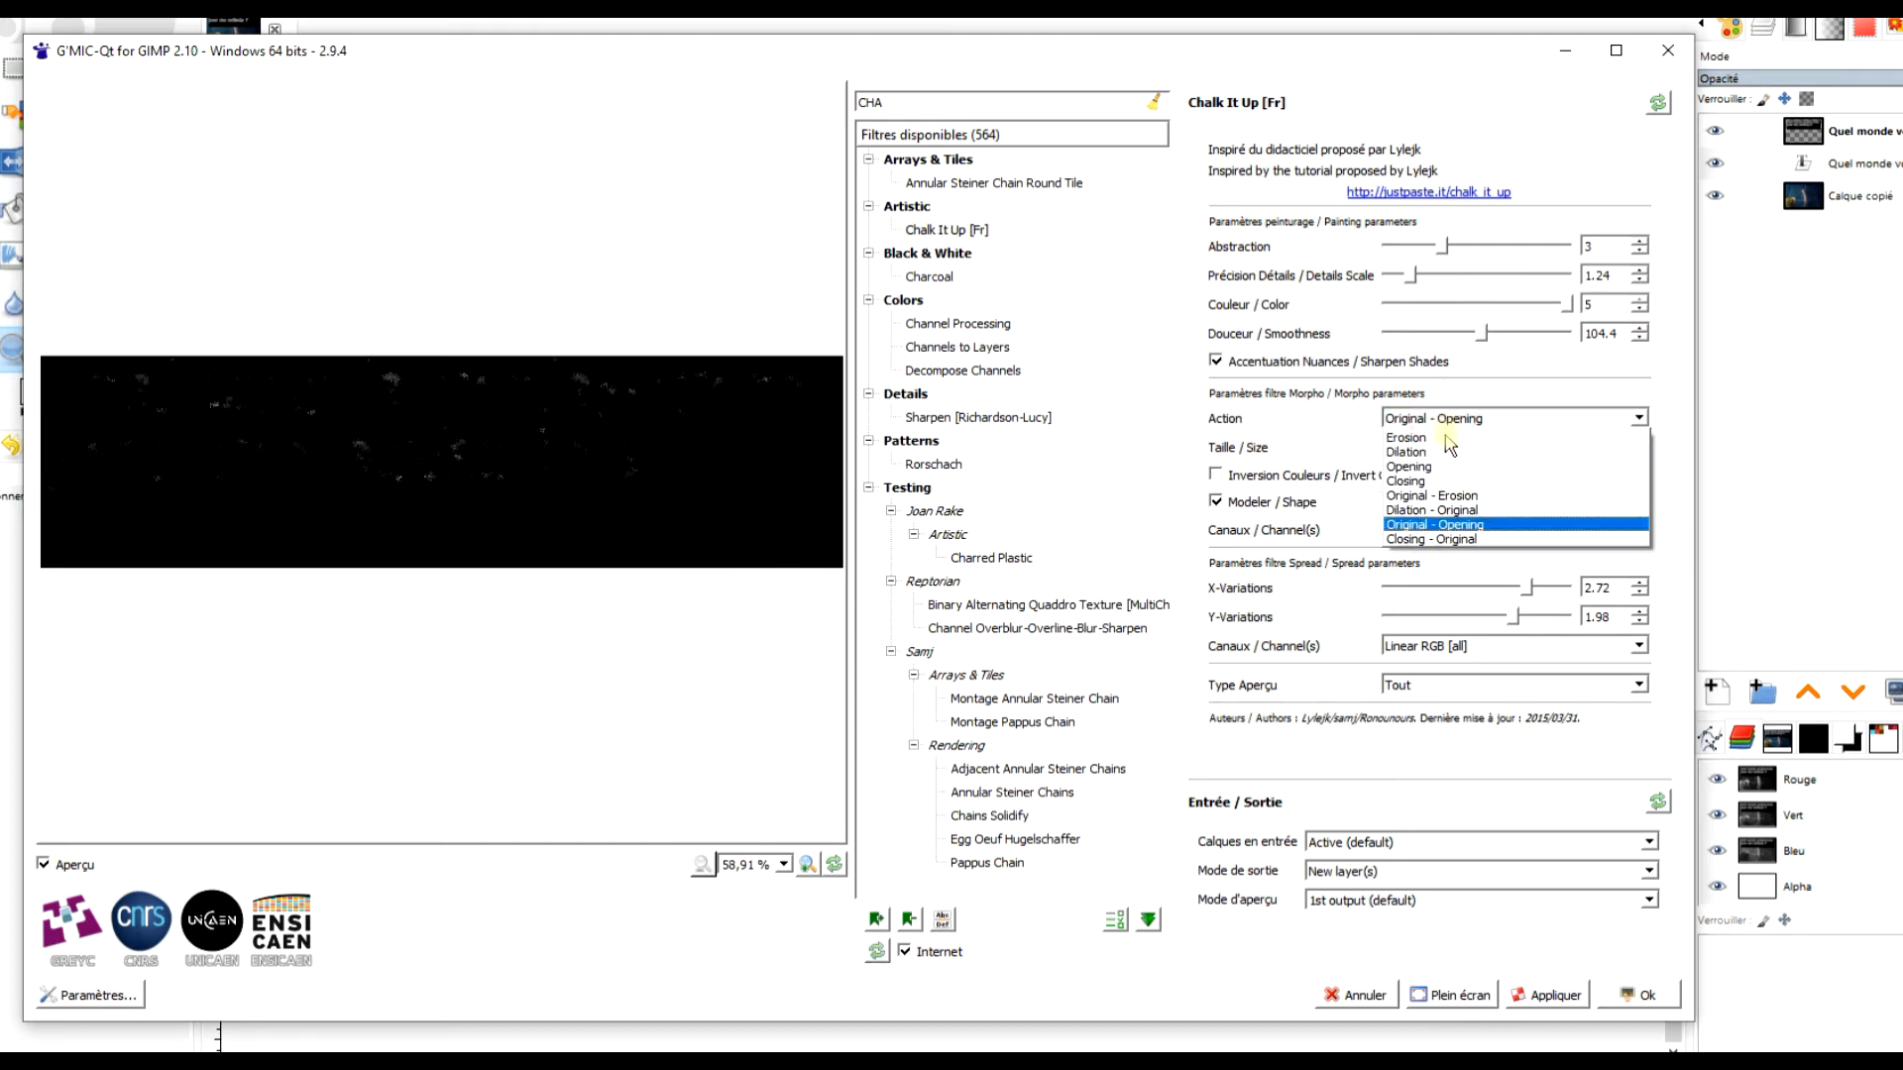
left_click(1478, 509)
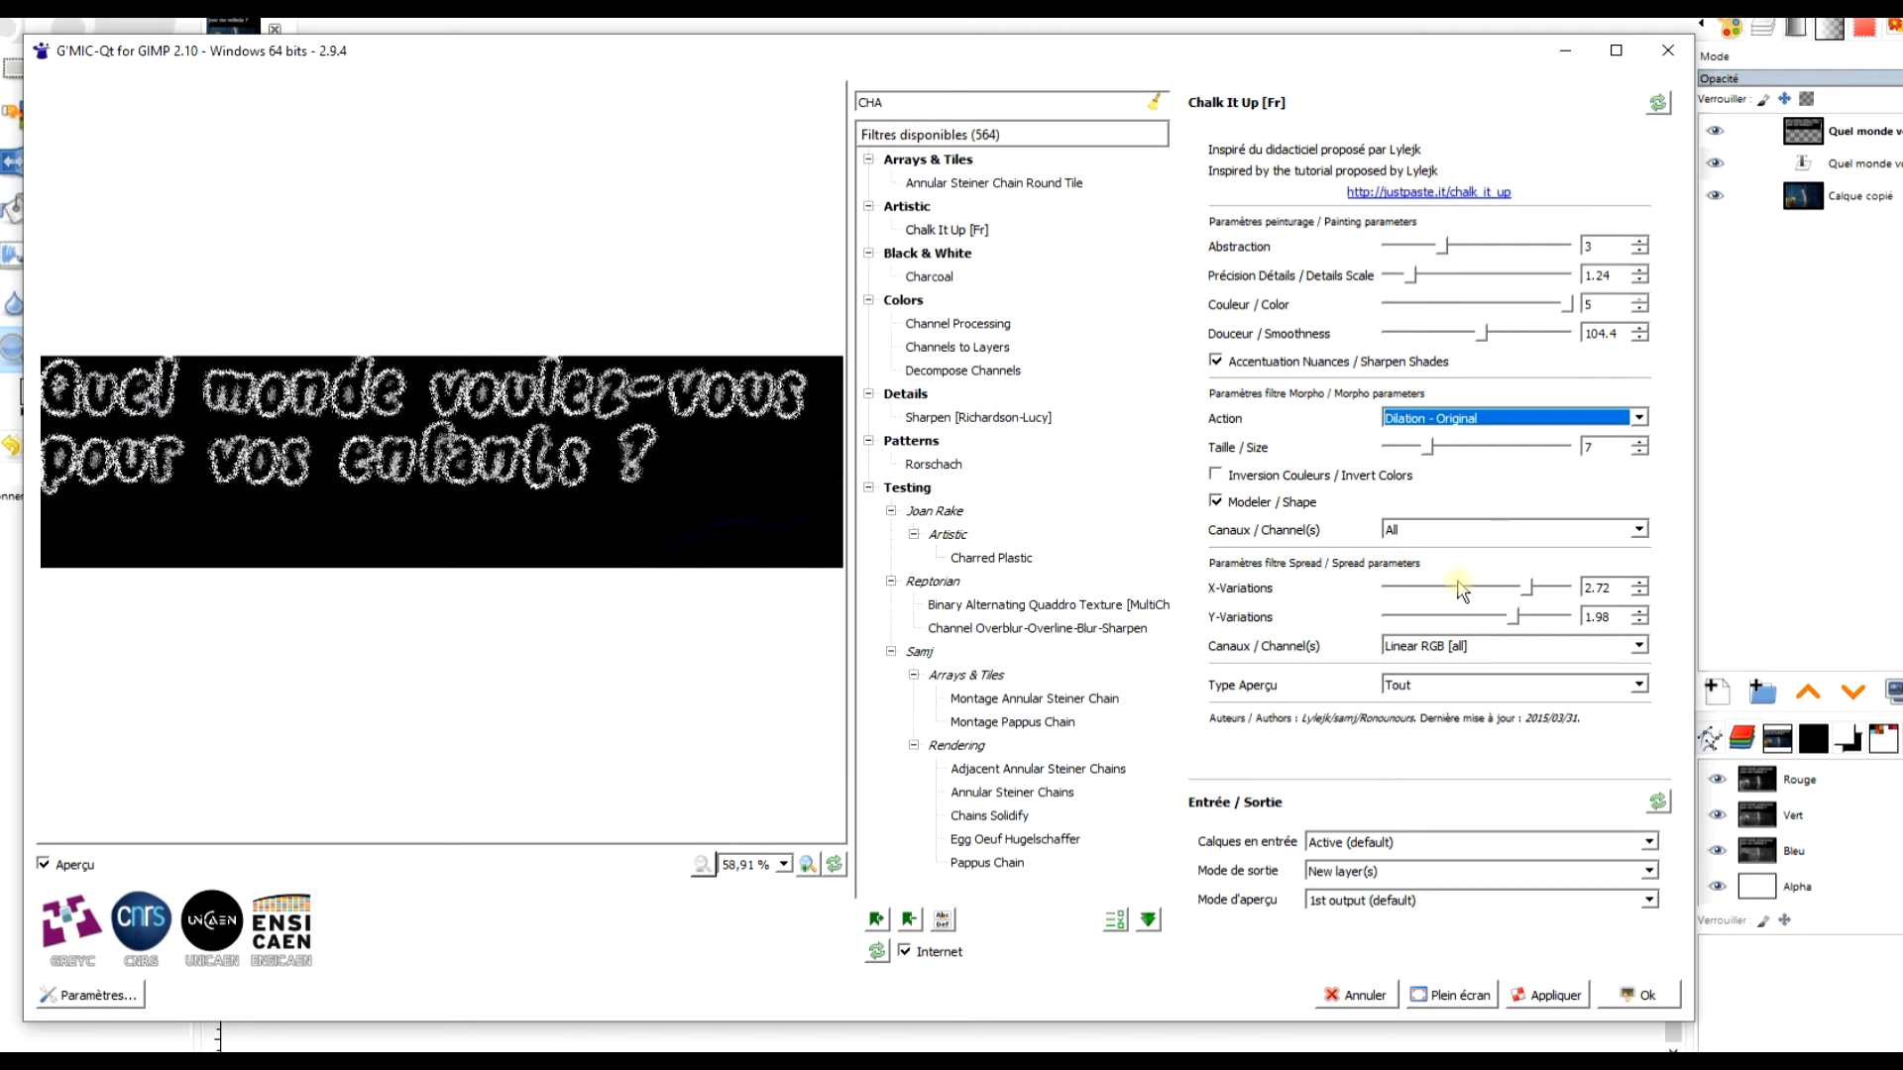
left_click(1271, 486)
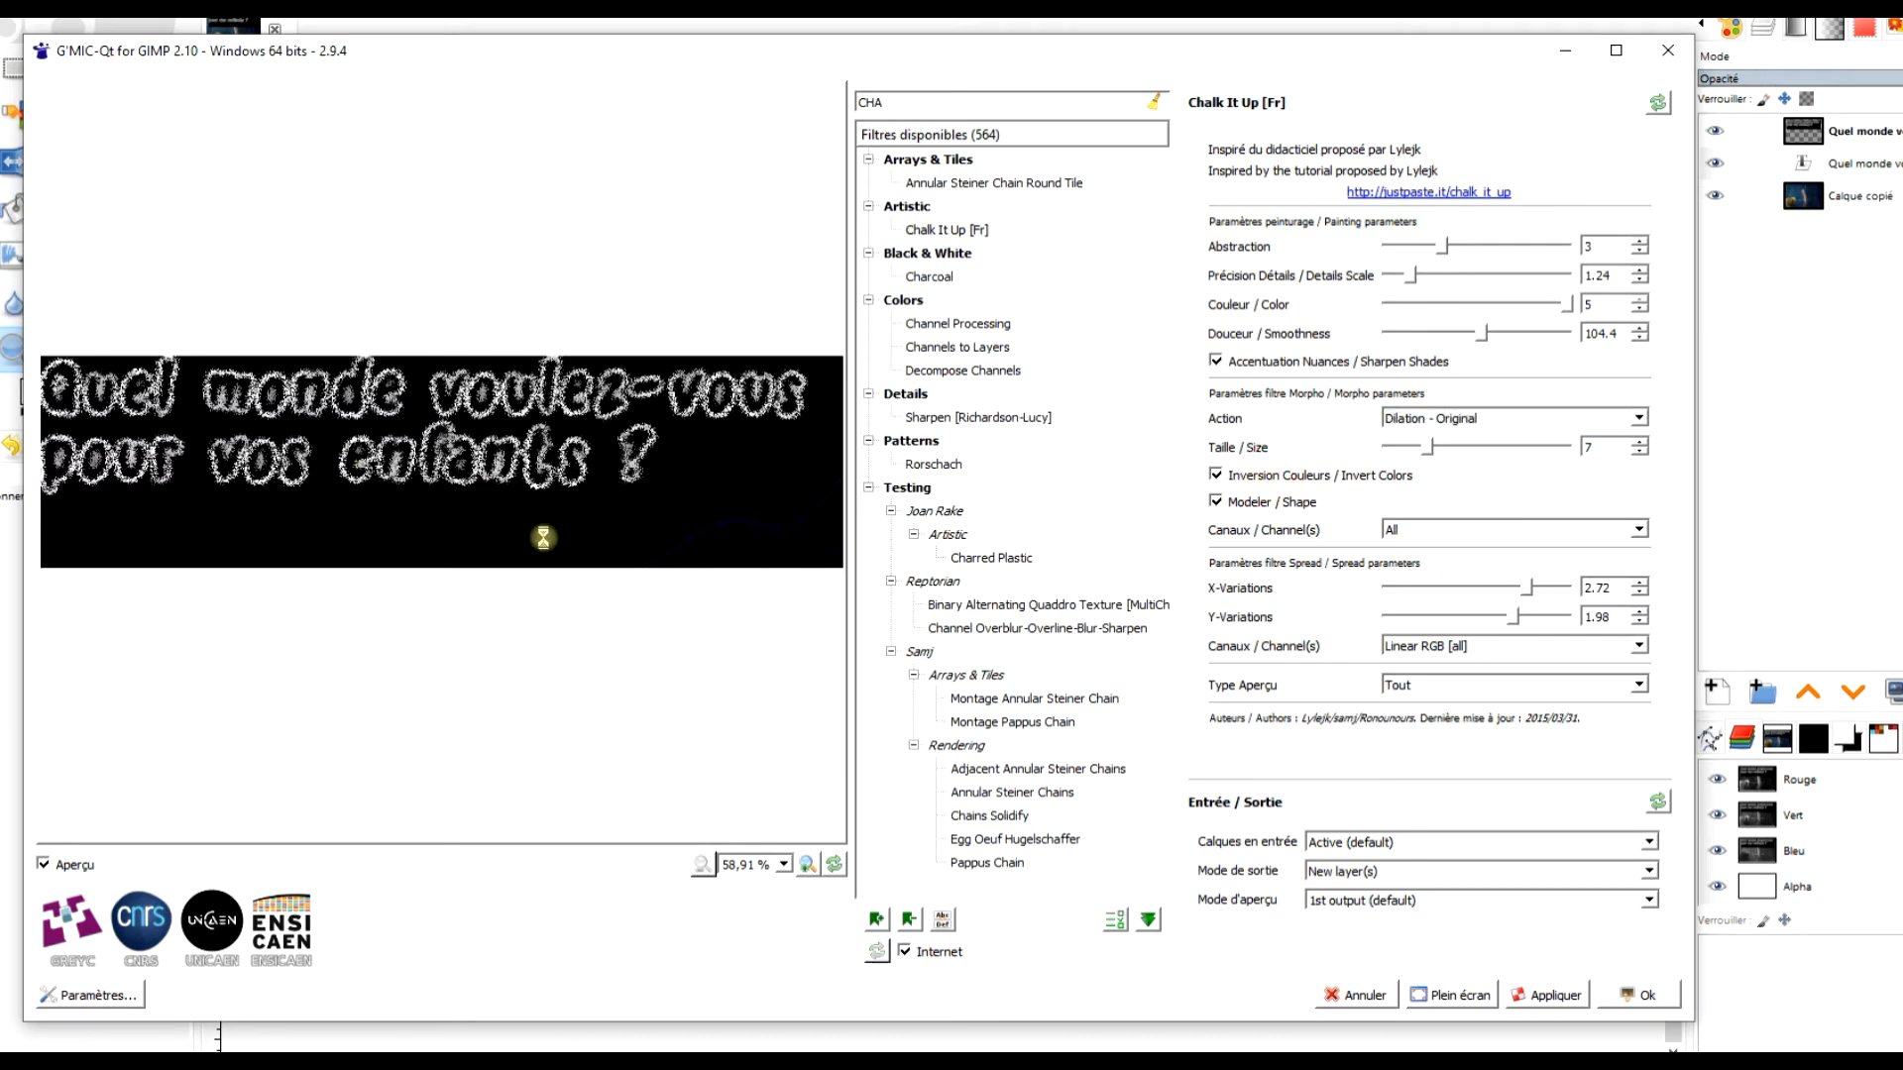
left_click(1288, 478)
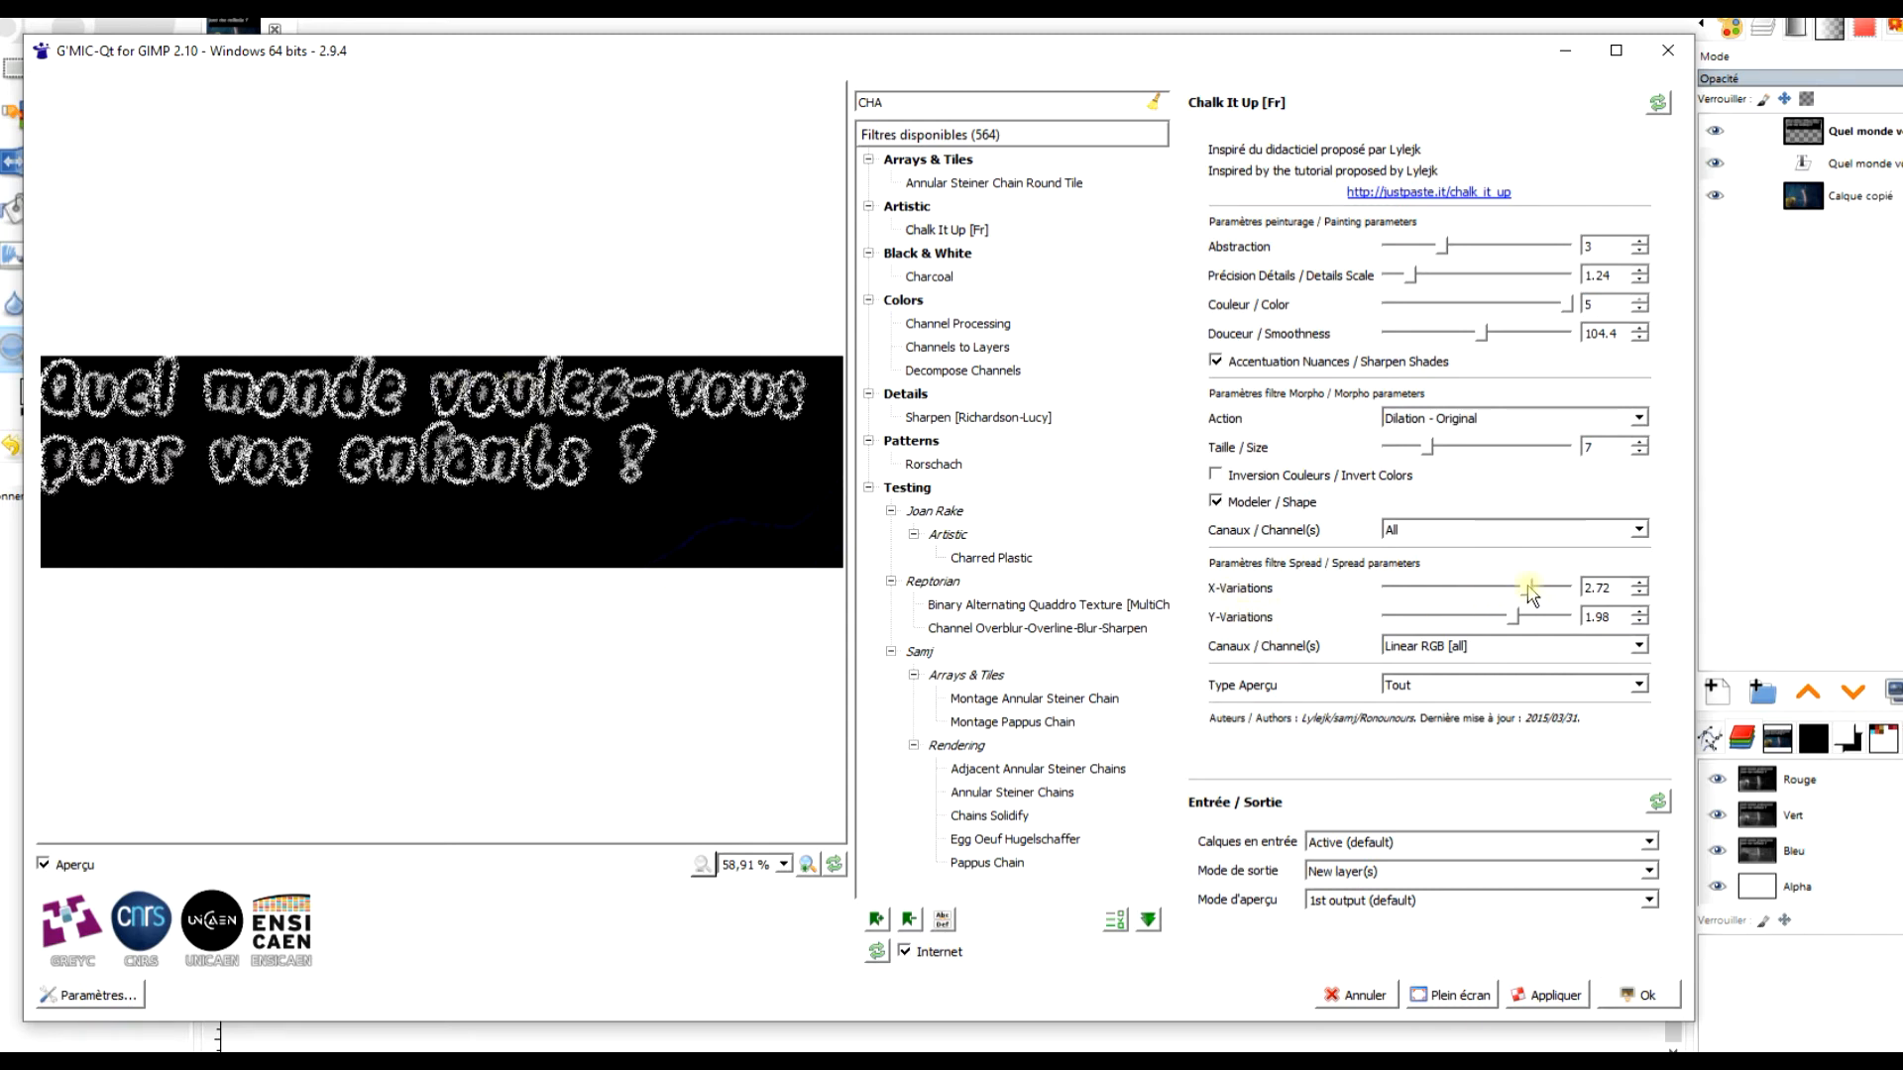
Try X- and Y-Variations of 5, reduce them to 3.24 and 1.23, and close the filter without applying them.
left_click_drag(1531, 592, 1576, 591)
left_click_drag(1516, 617, 1576, 617)
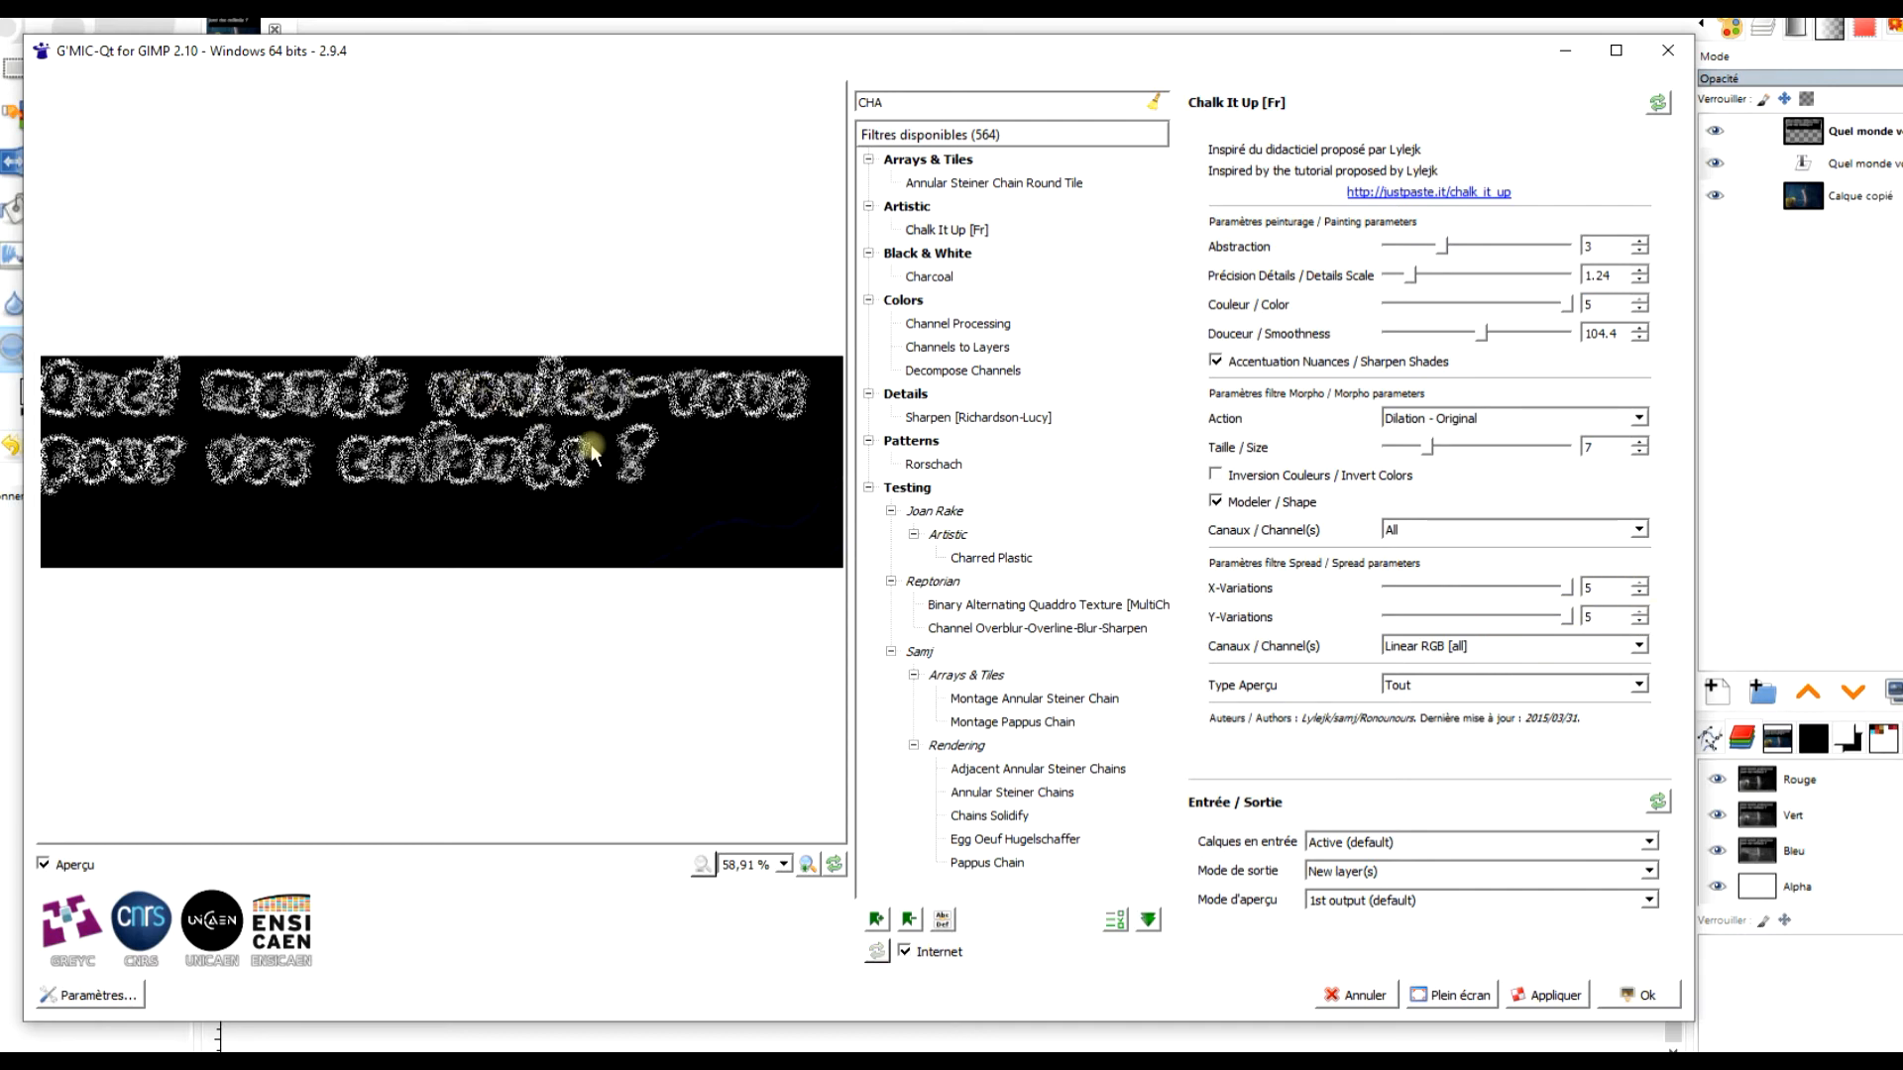
left_click_drag(1563, 622, 1536, 584)
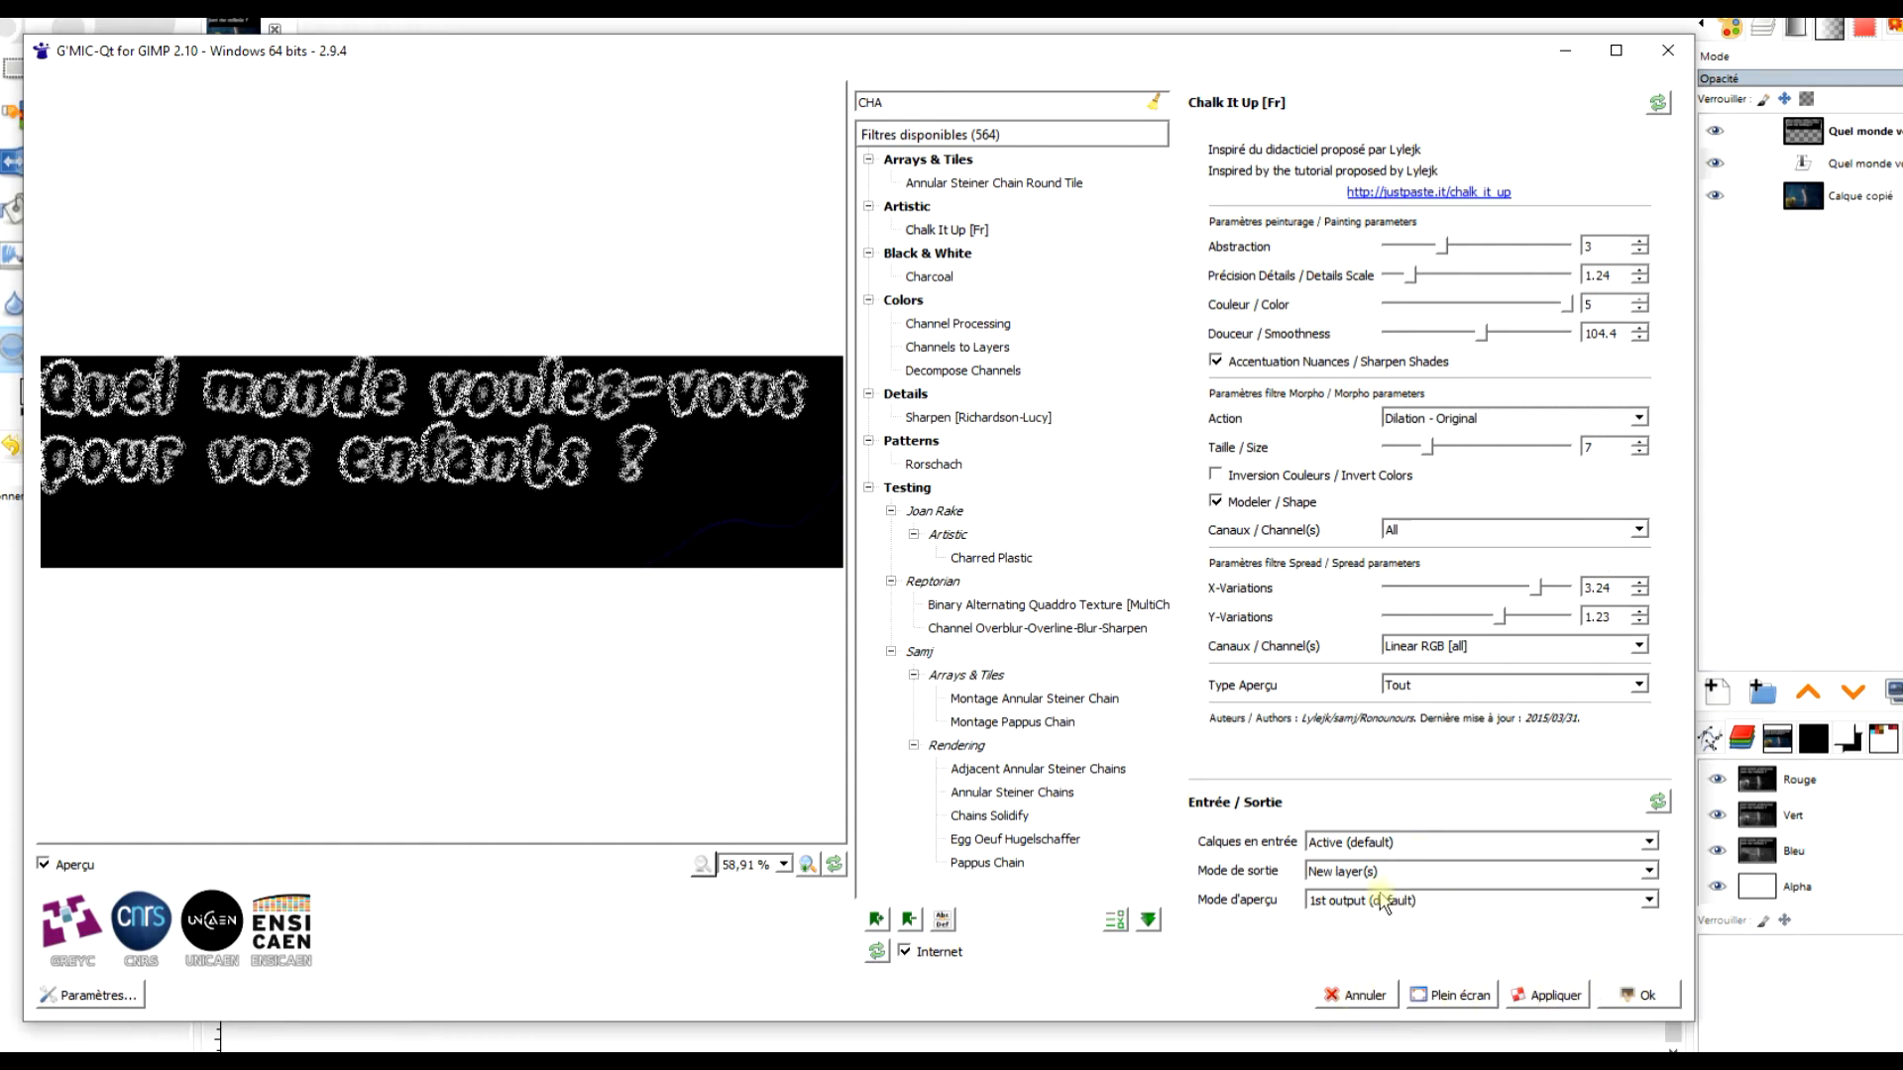
left_click(1351, 995)
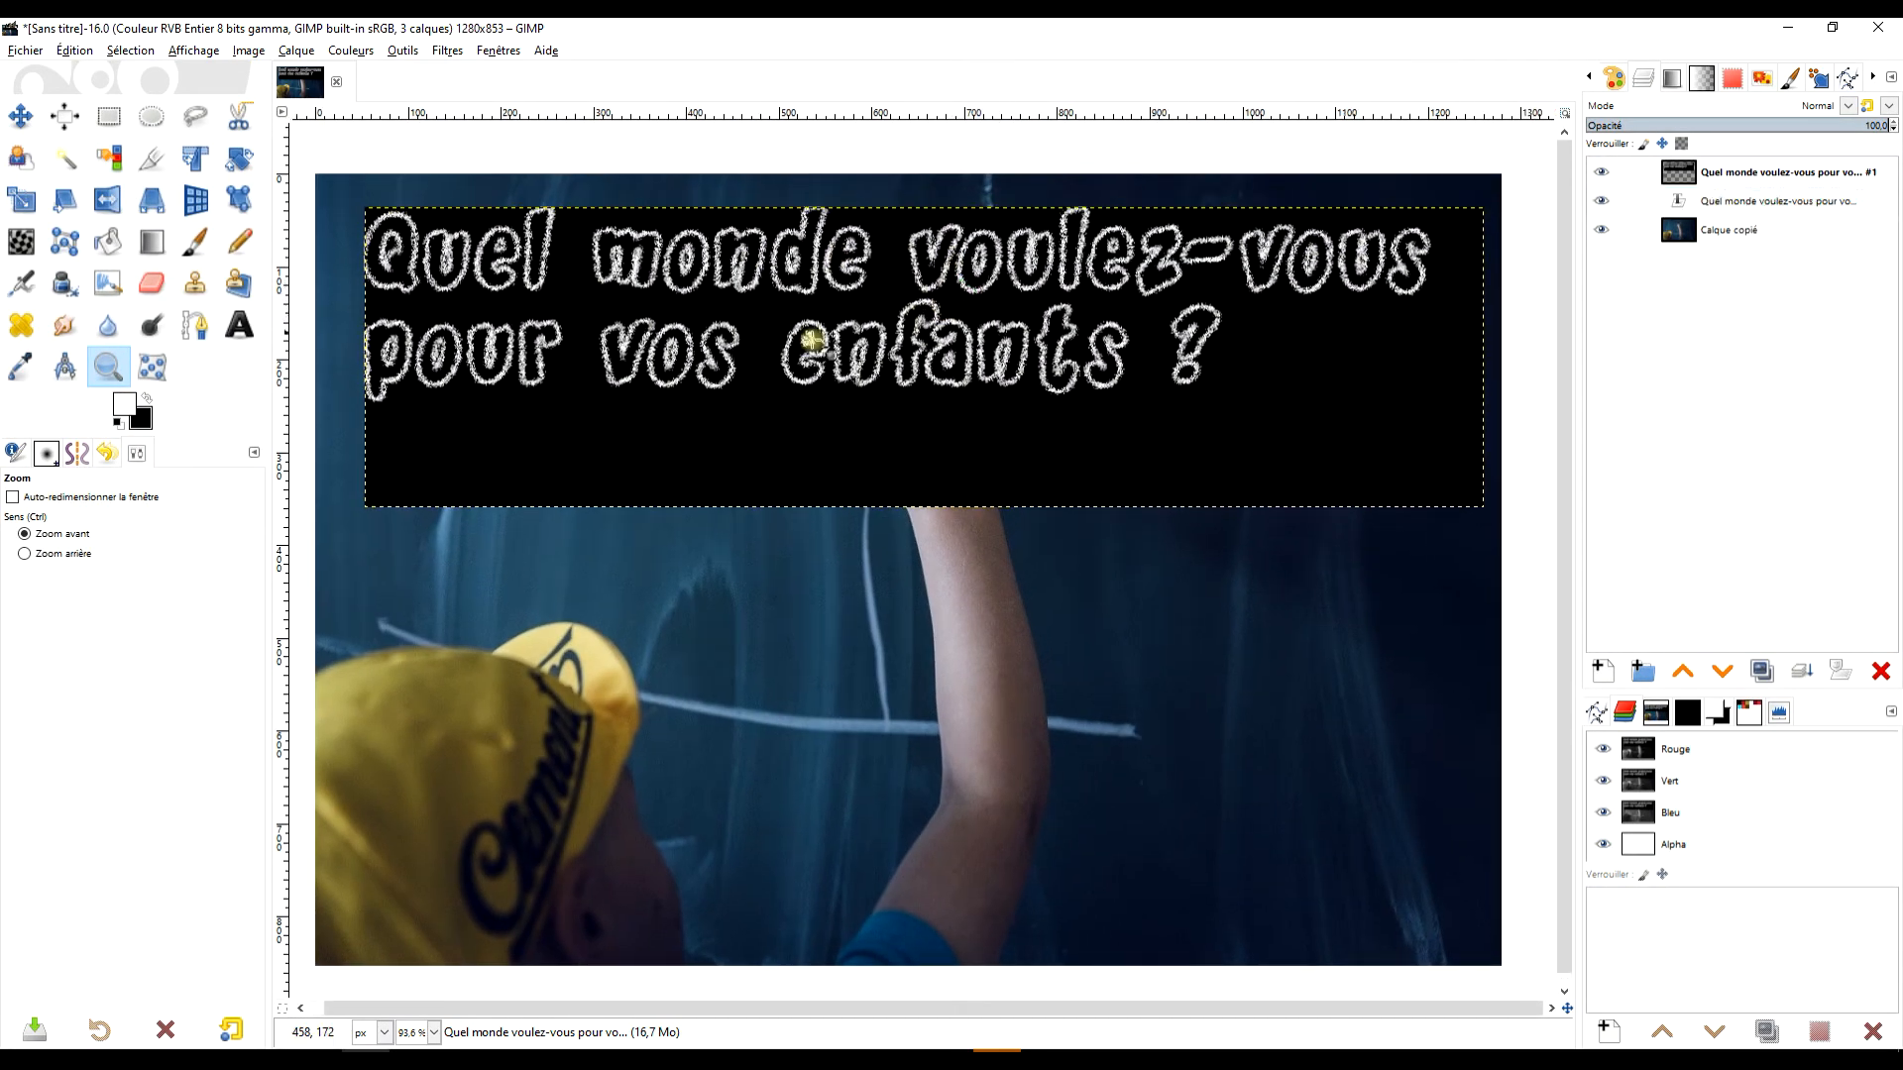
Hide the original text layer and the photo layer, and expand the chalk title layer to the image dimensions.
left_click(1601, 202)
left_click(1601, 229)
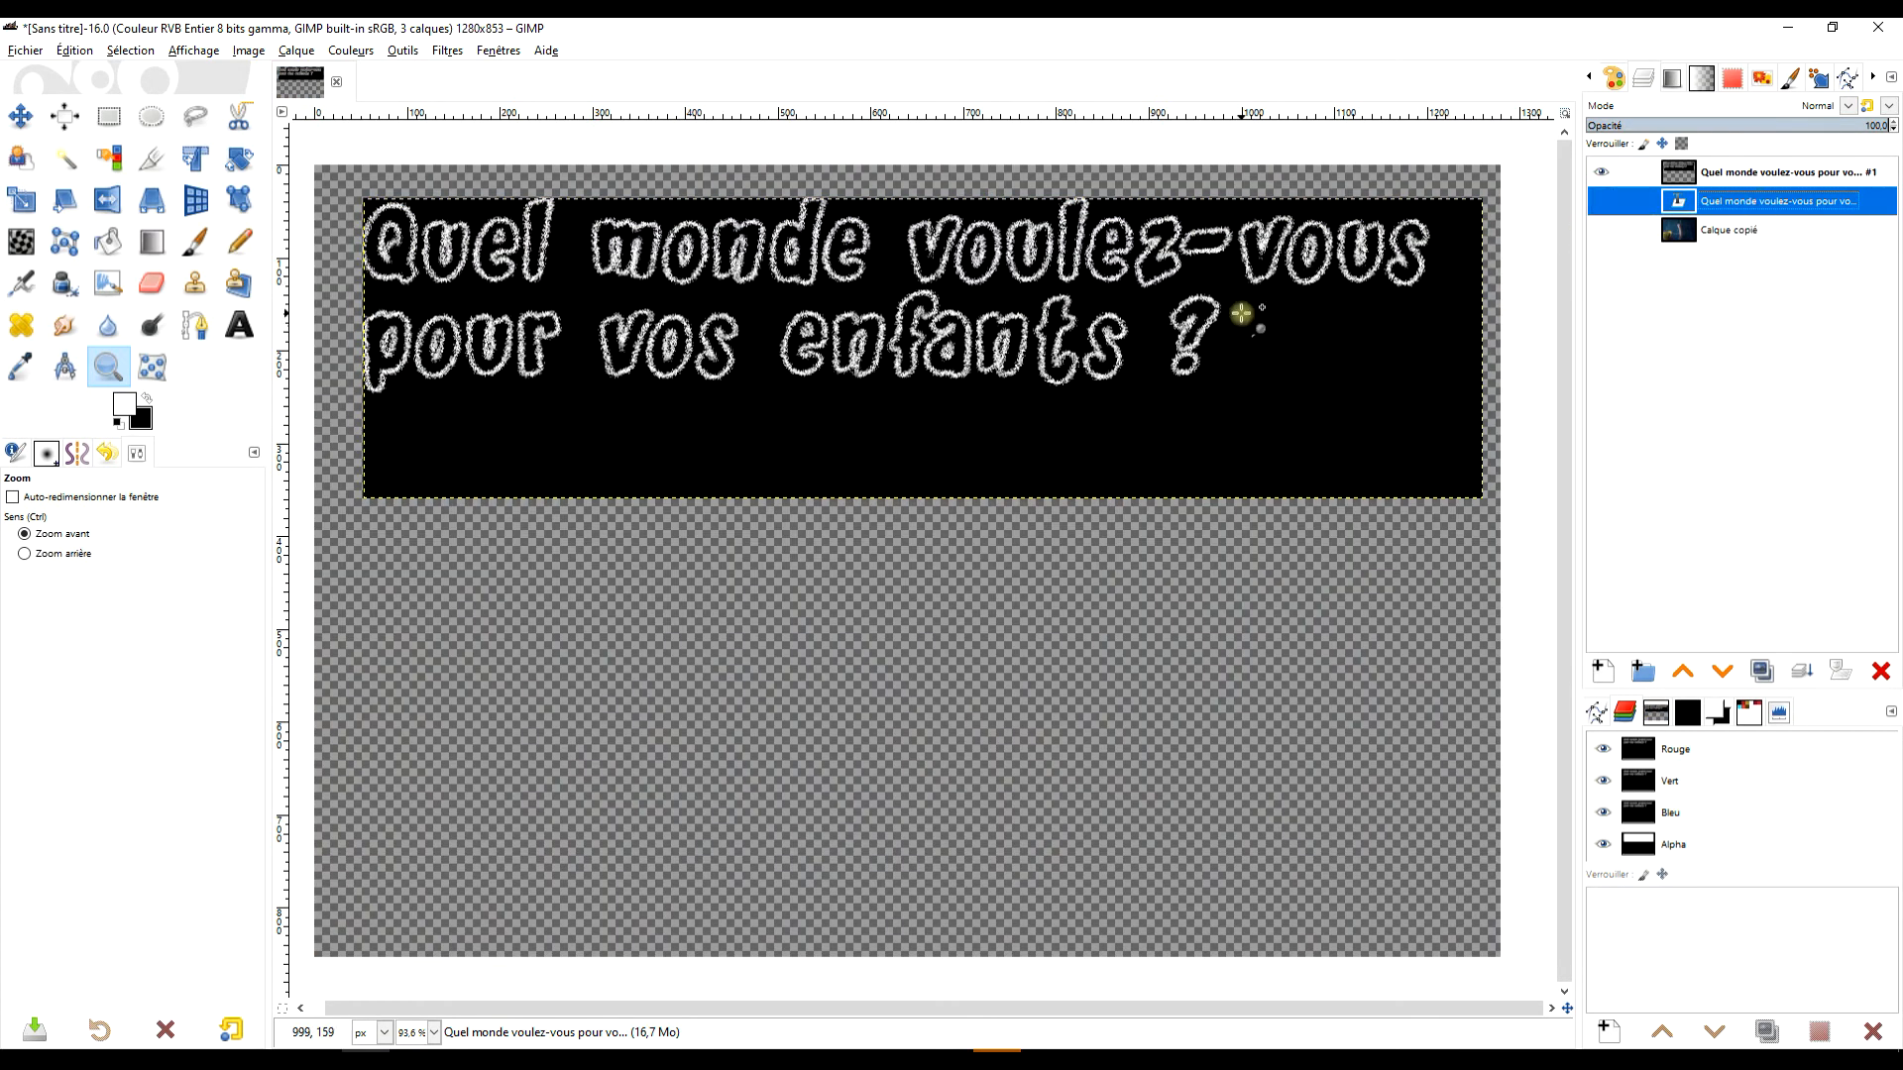
right_click(1682, 176)
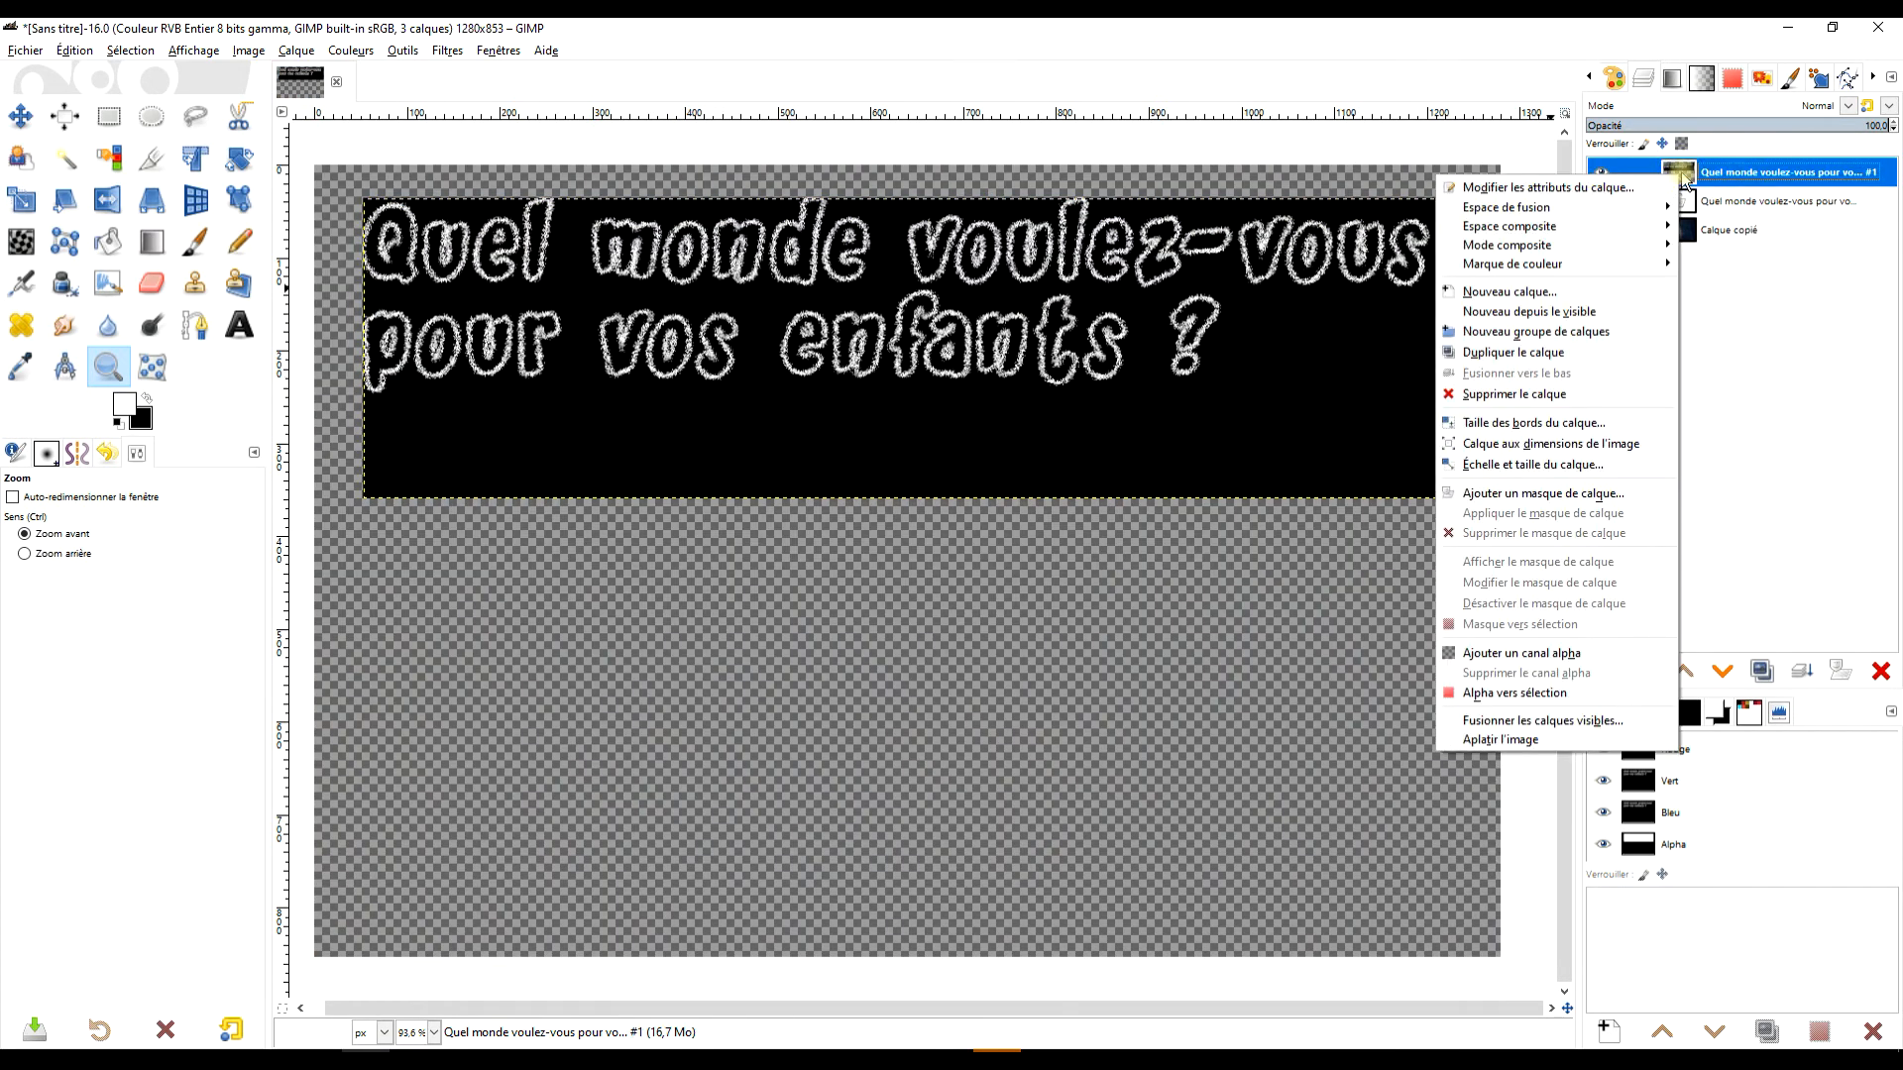
left_click(1605, 444)
scroll(682, 360, "up", 5)
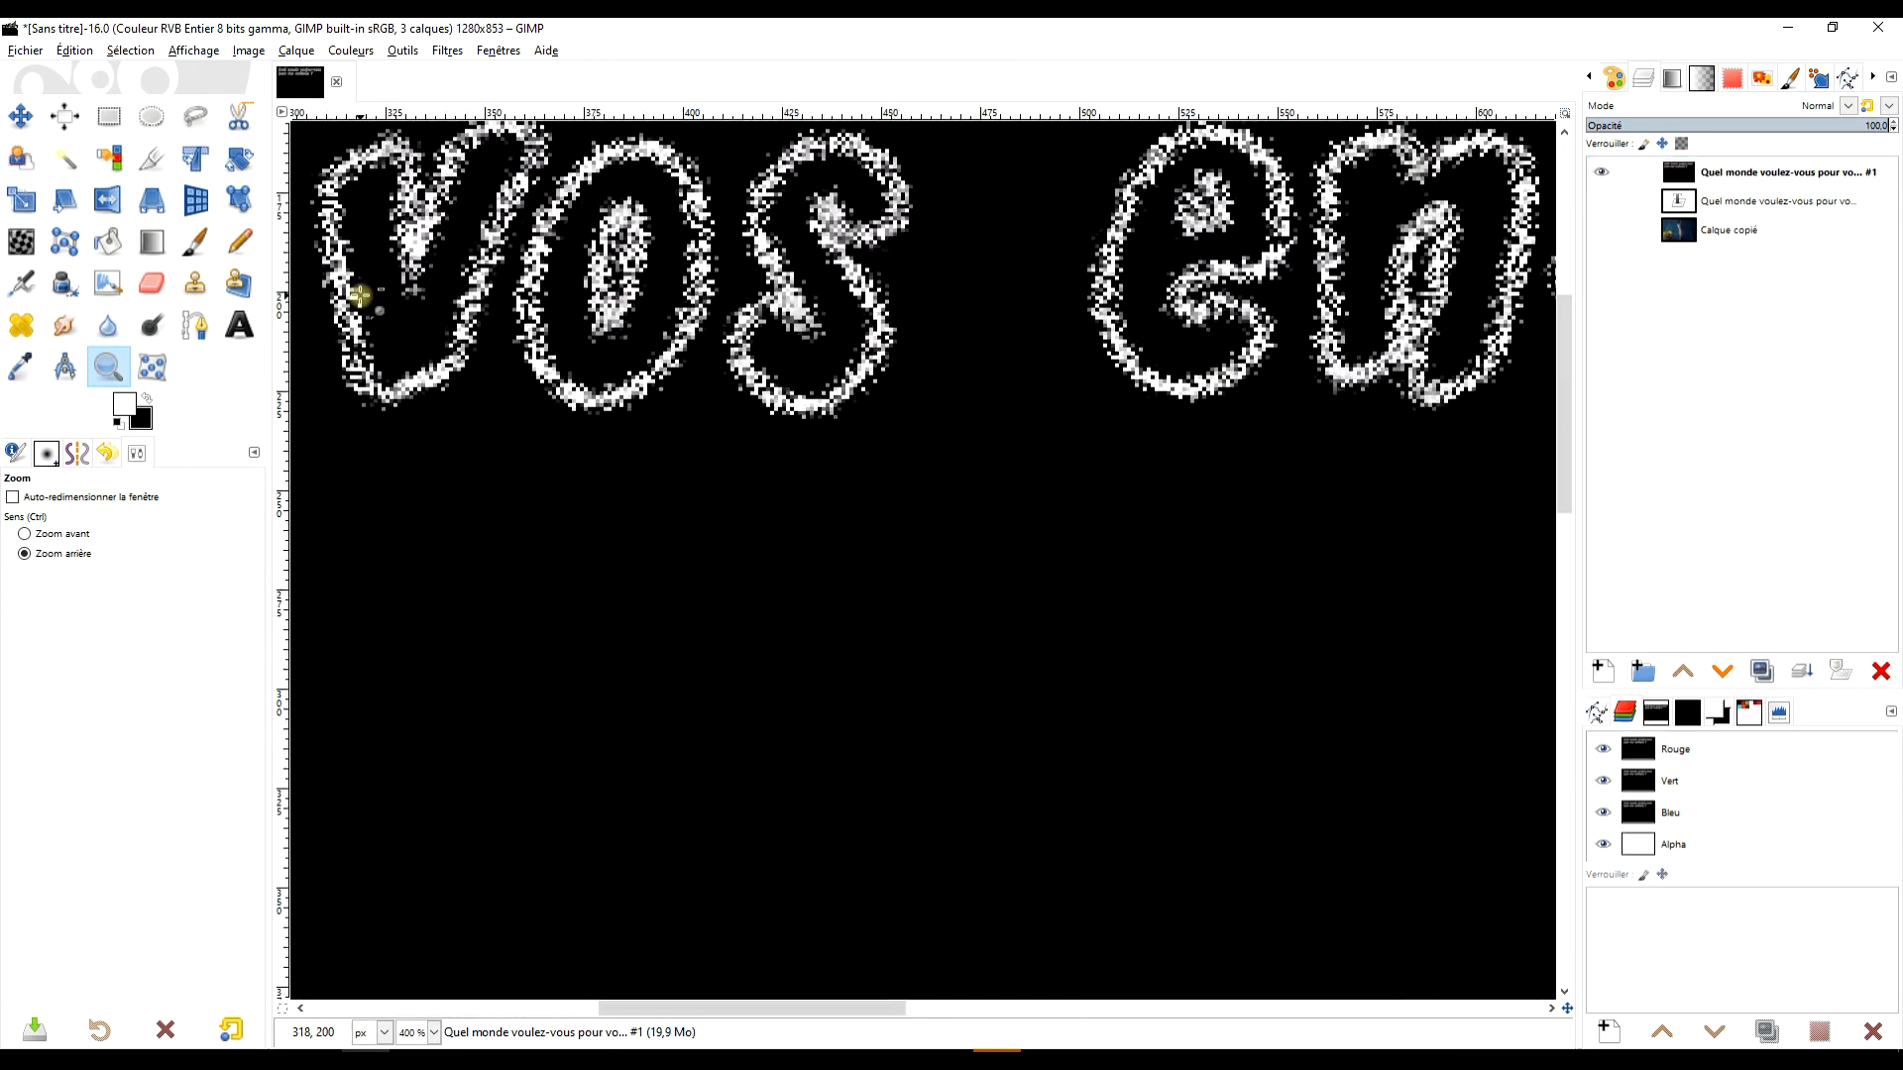
Add a new transparent 1280 × 853 px layer named FOND above the chalk title layer.
scroll(360, 297, "down", 5)
left_click(1602, 672)
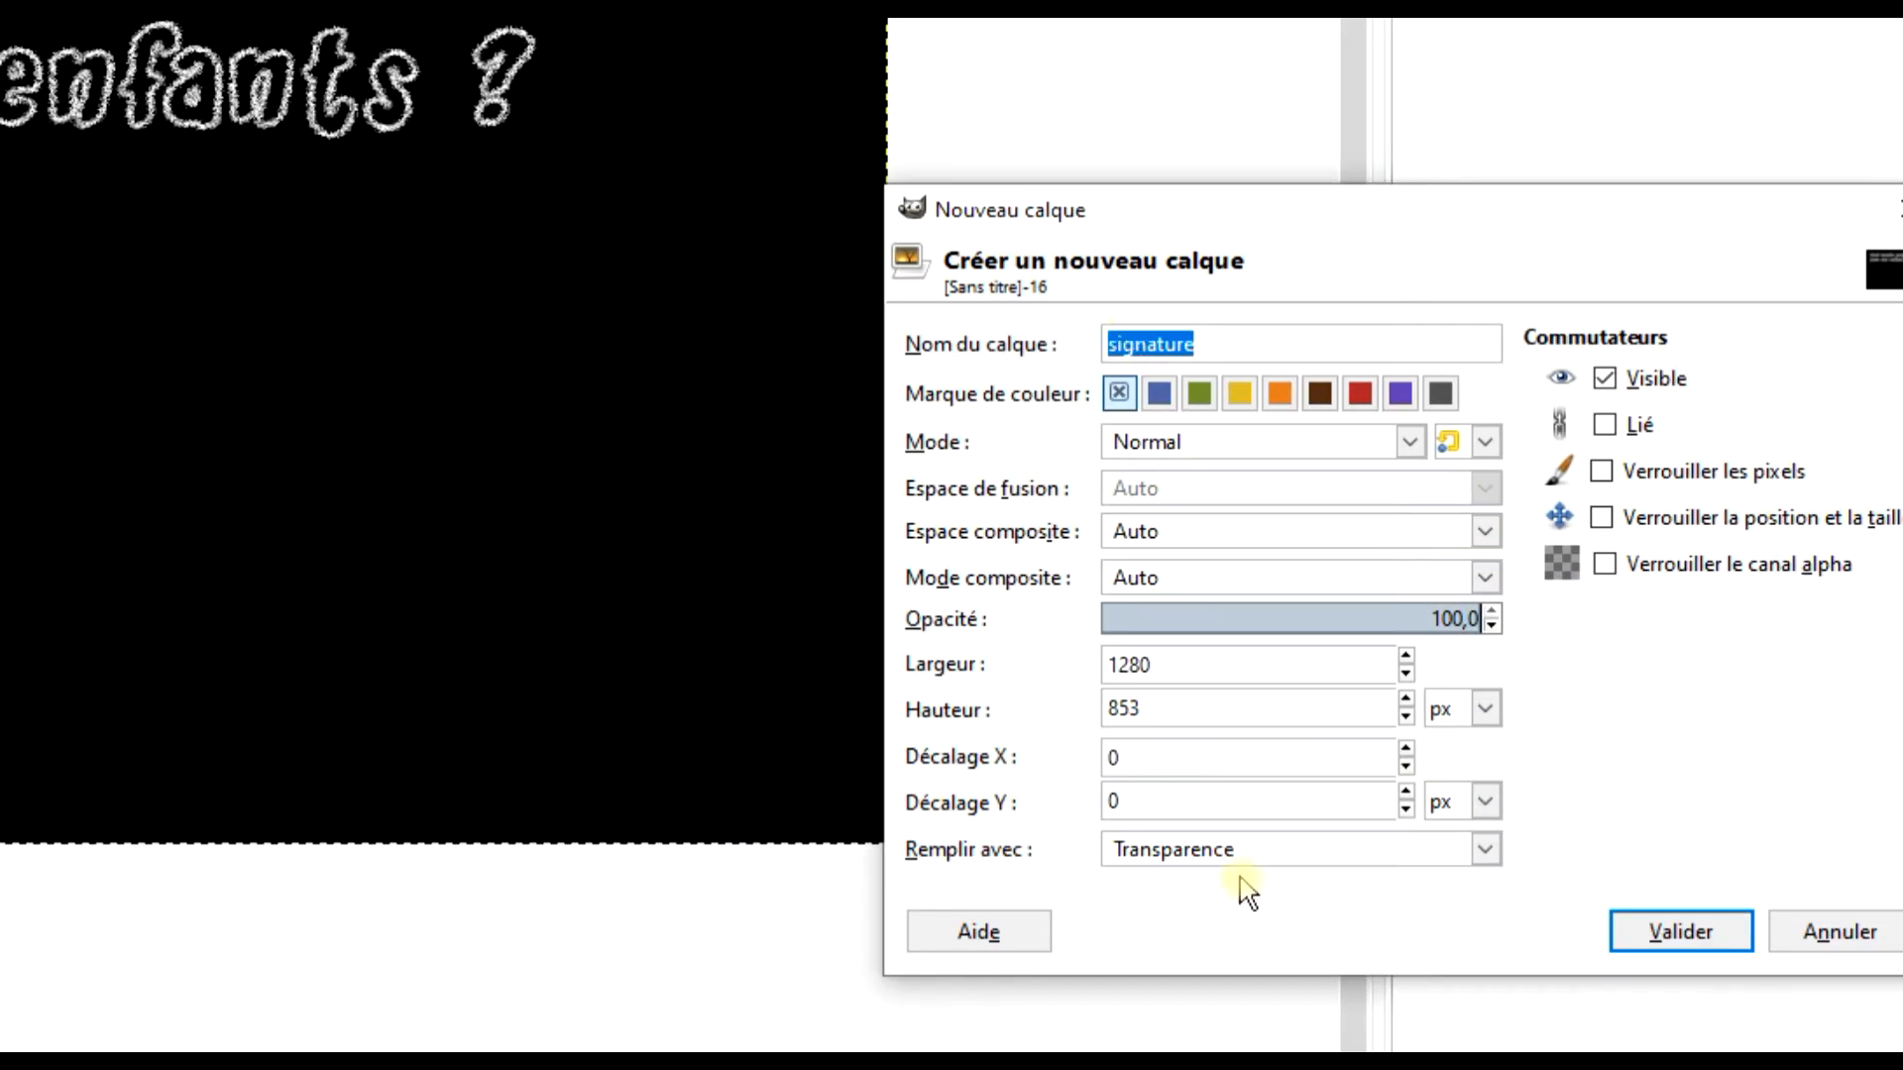
type("FOND")
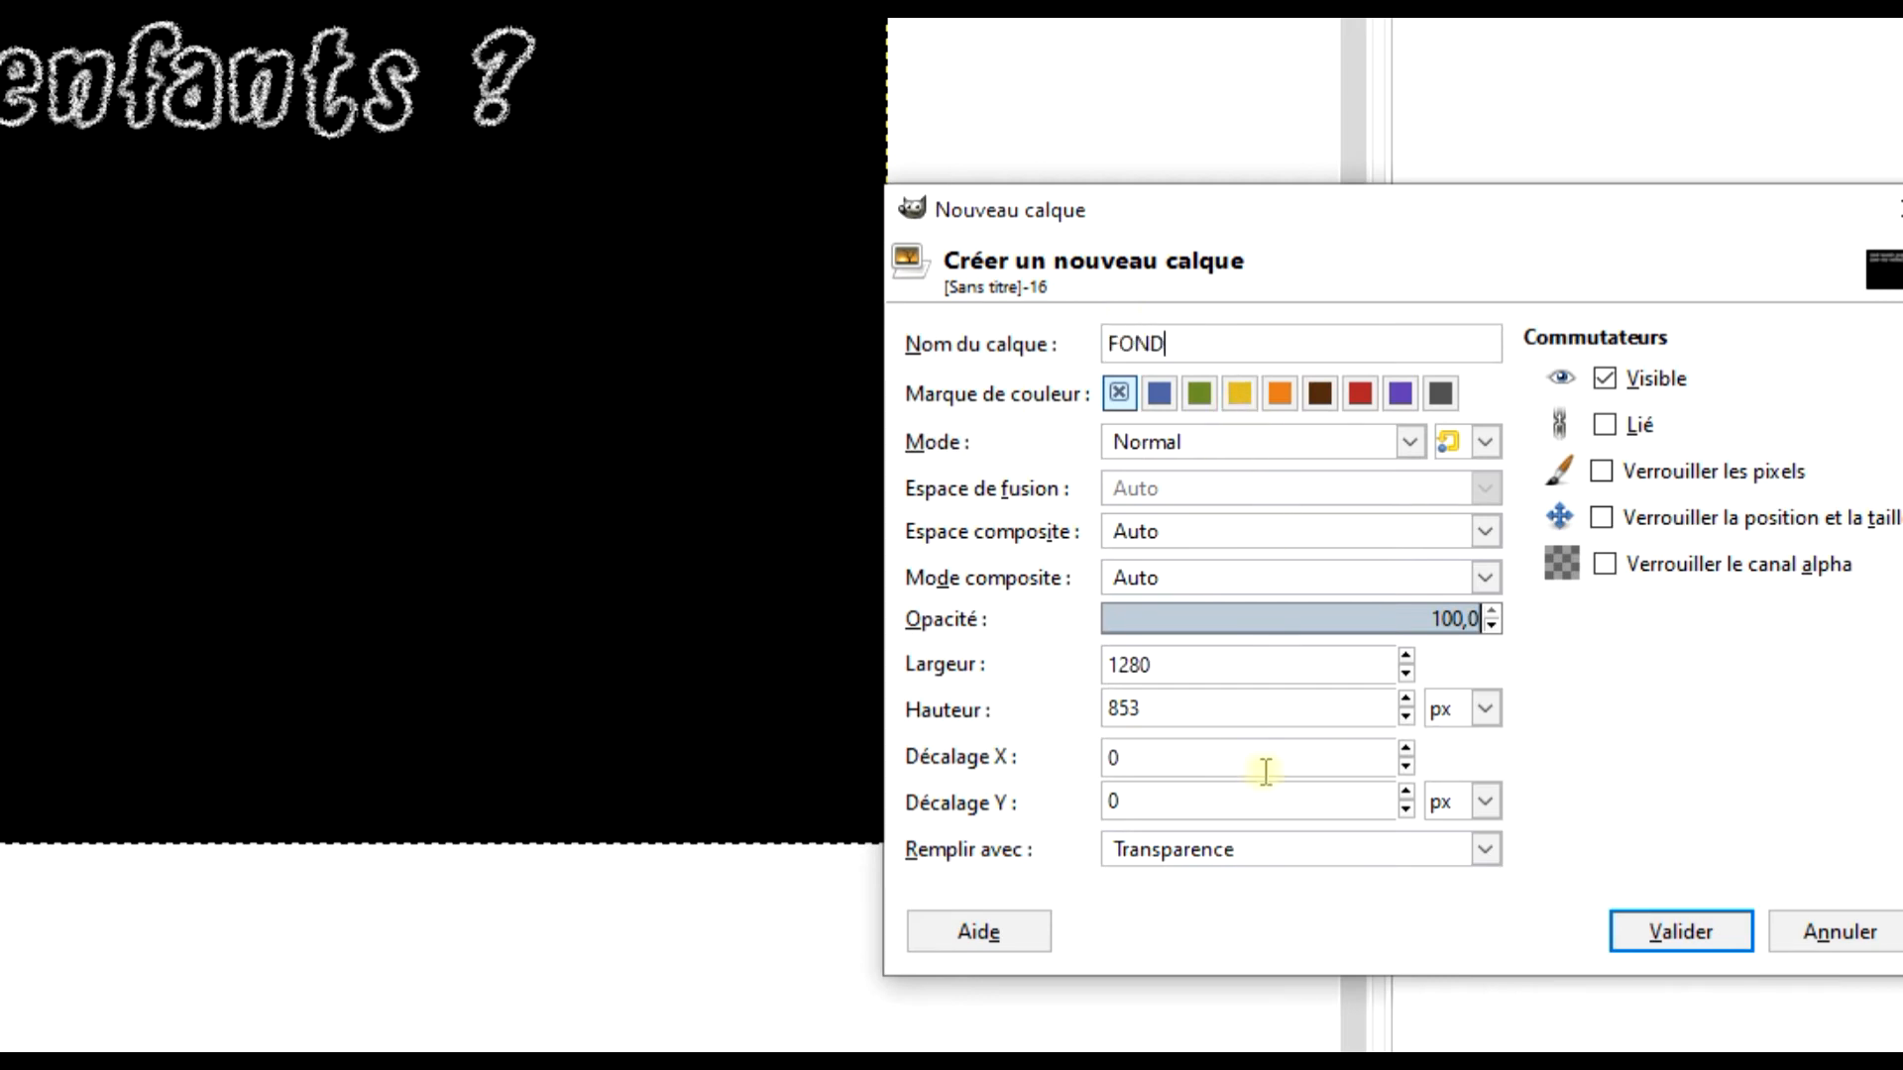
left_click(1679, 930)
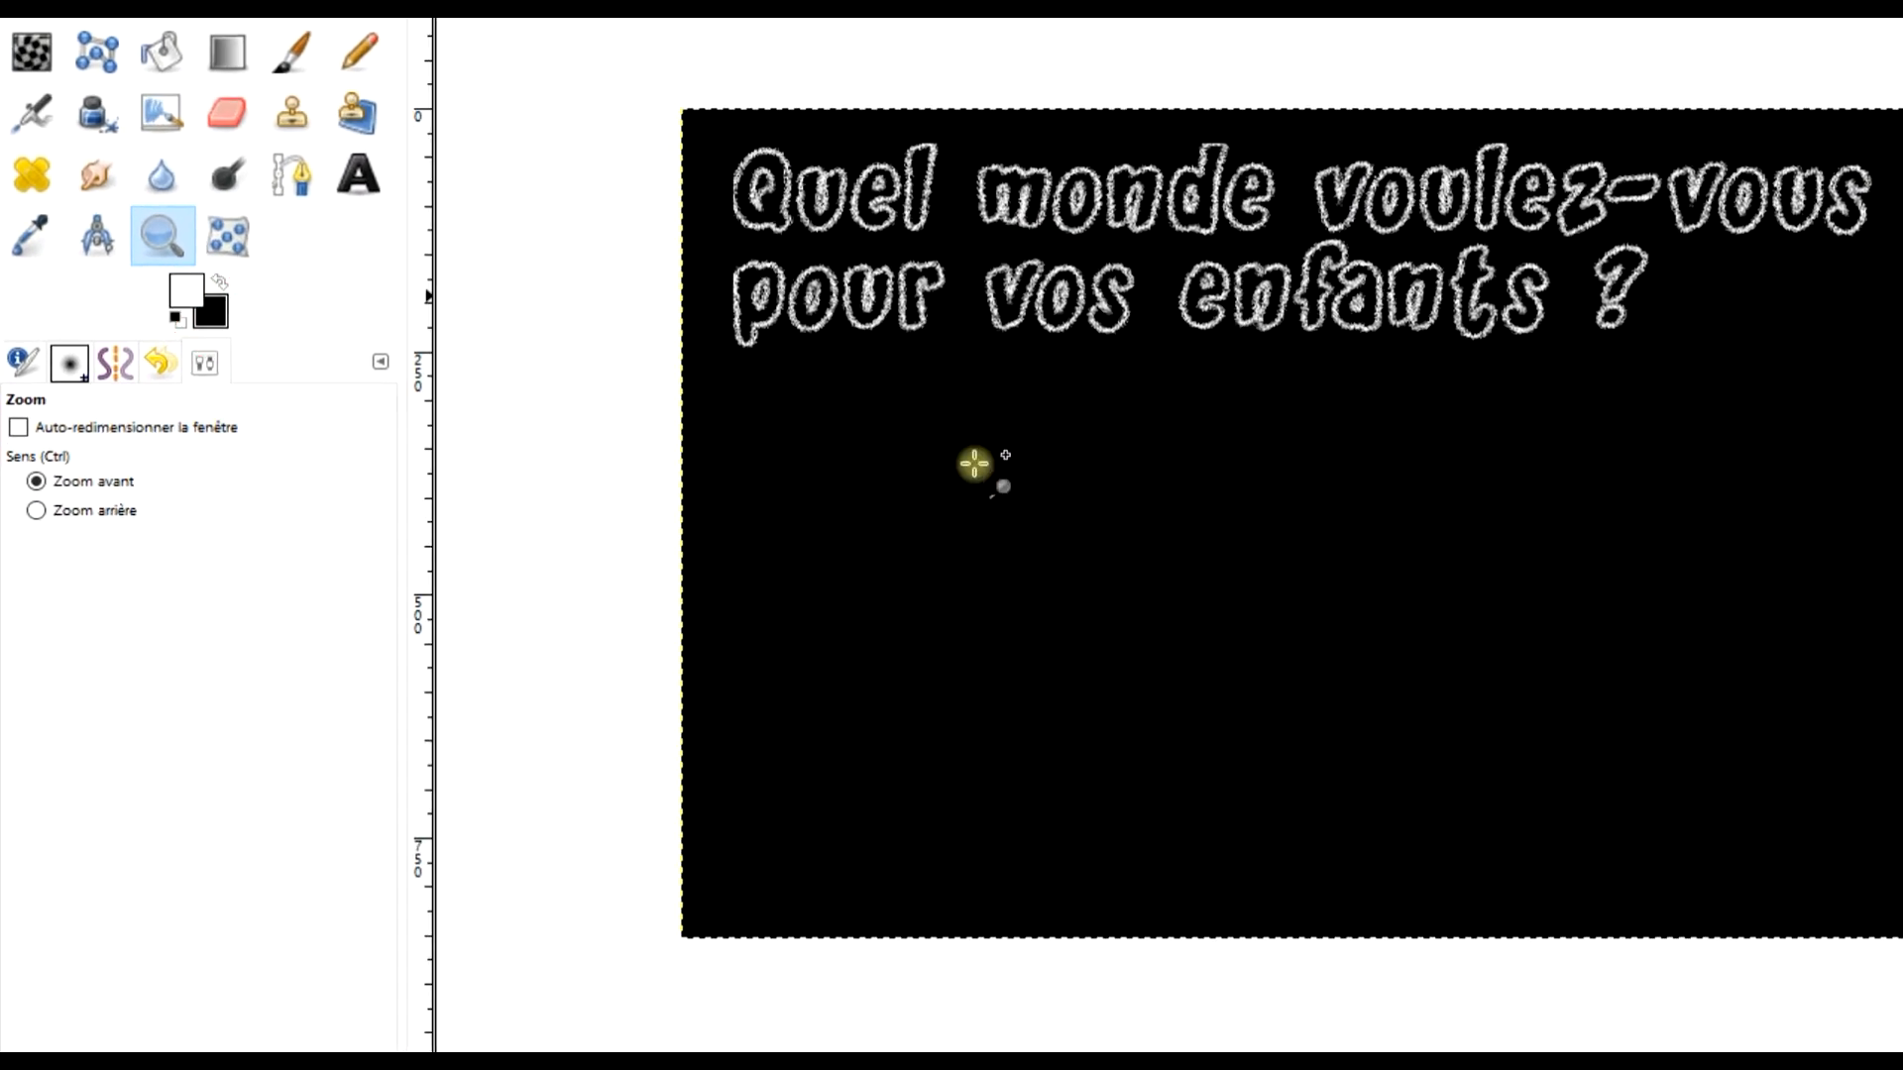
Reset the foreground and background colours to black and white and fill the FOND layer with black.
left_click(176, 320)
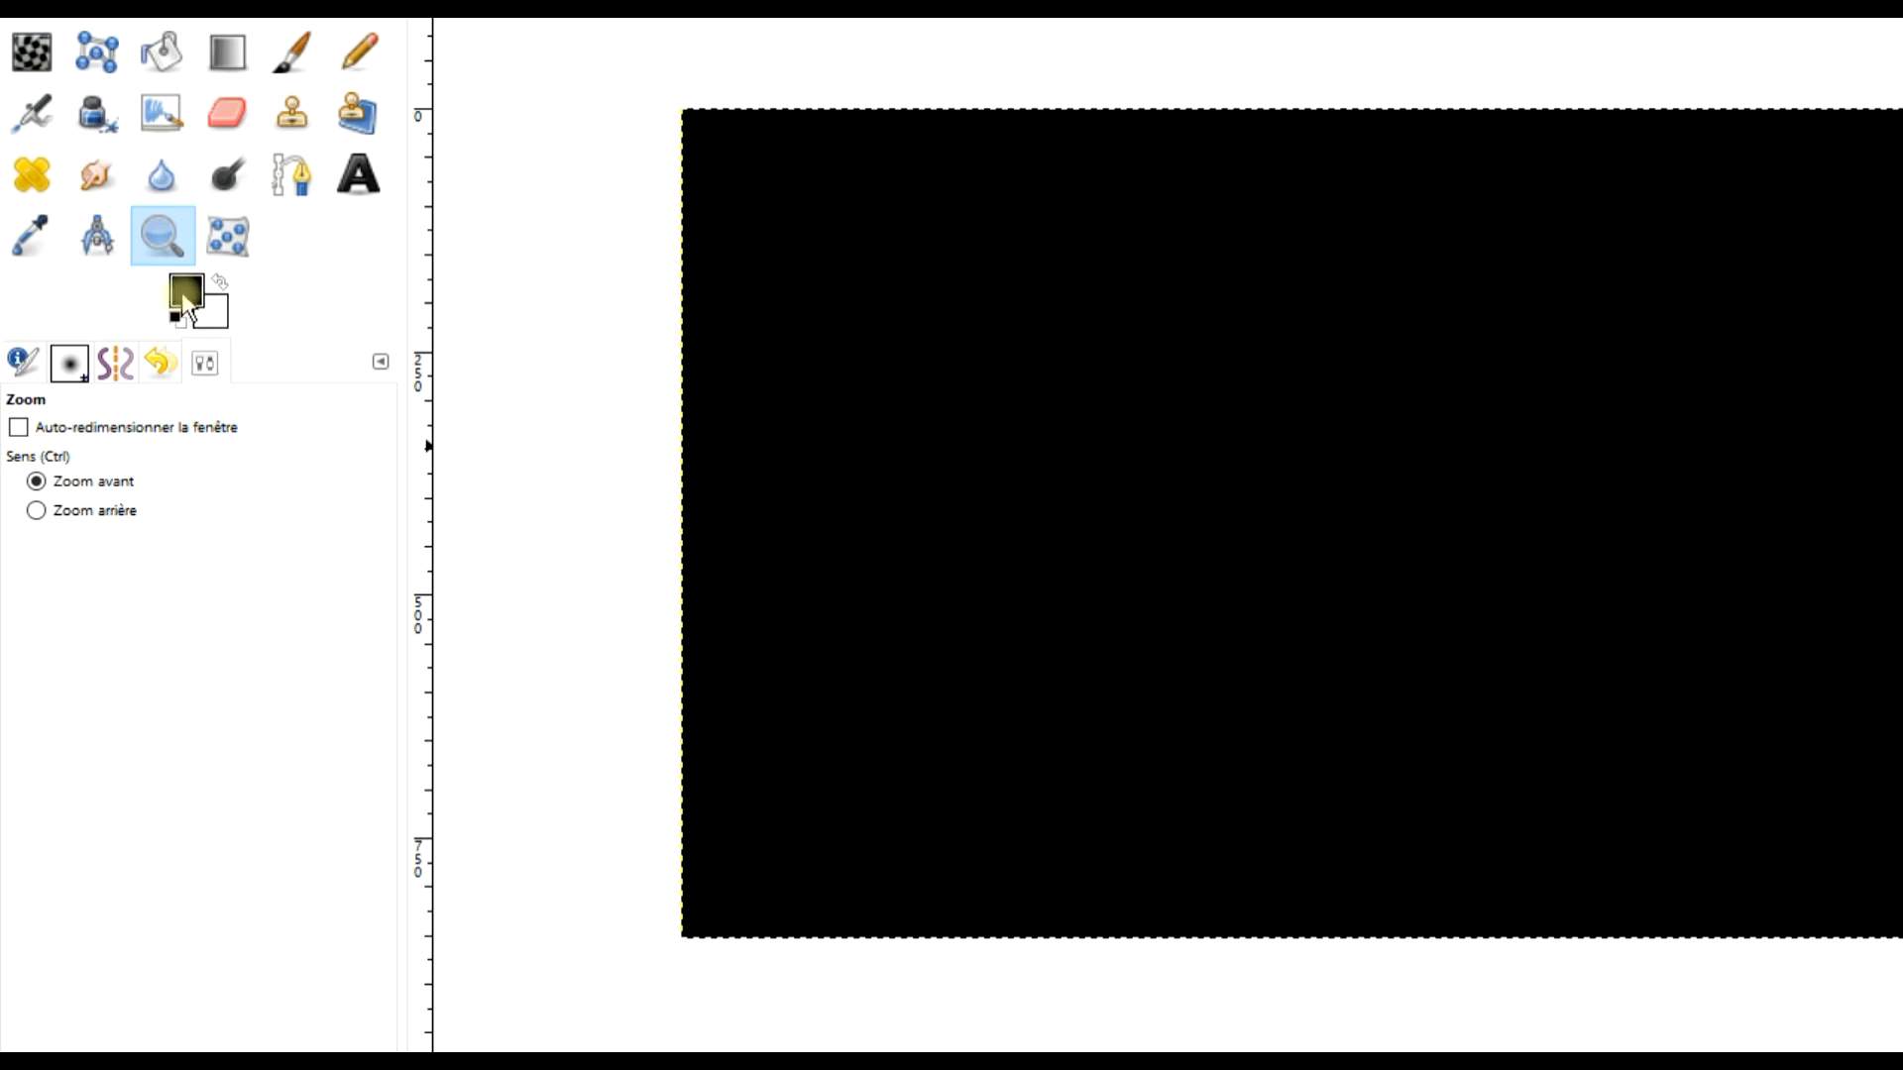
left_click_drag(211, 311, 813, 337)
left_click_drag(186, 290, 1414, 145)
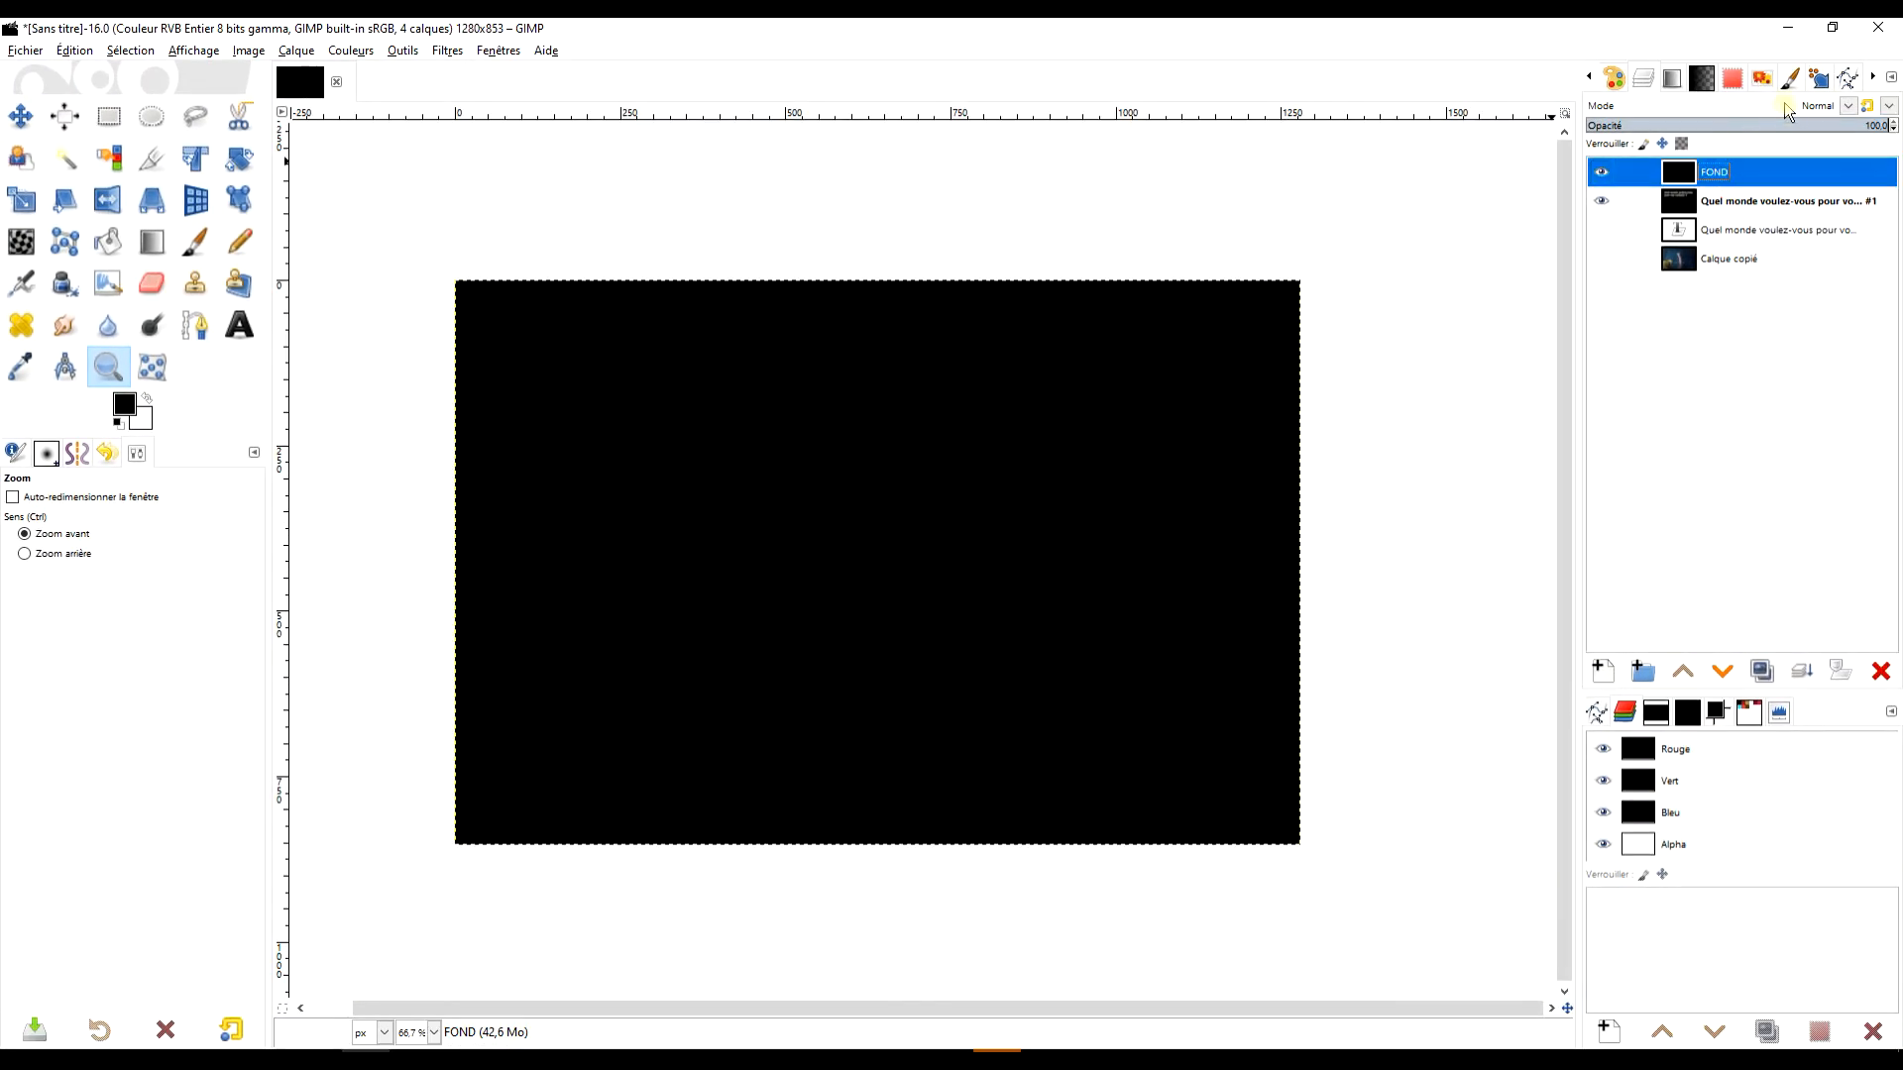
Set the FOND layer's mode to Effacer la couleur and create a new layer from the visible result.
left_click(1786, 105)
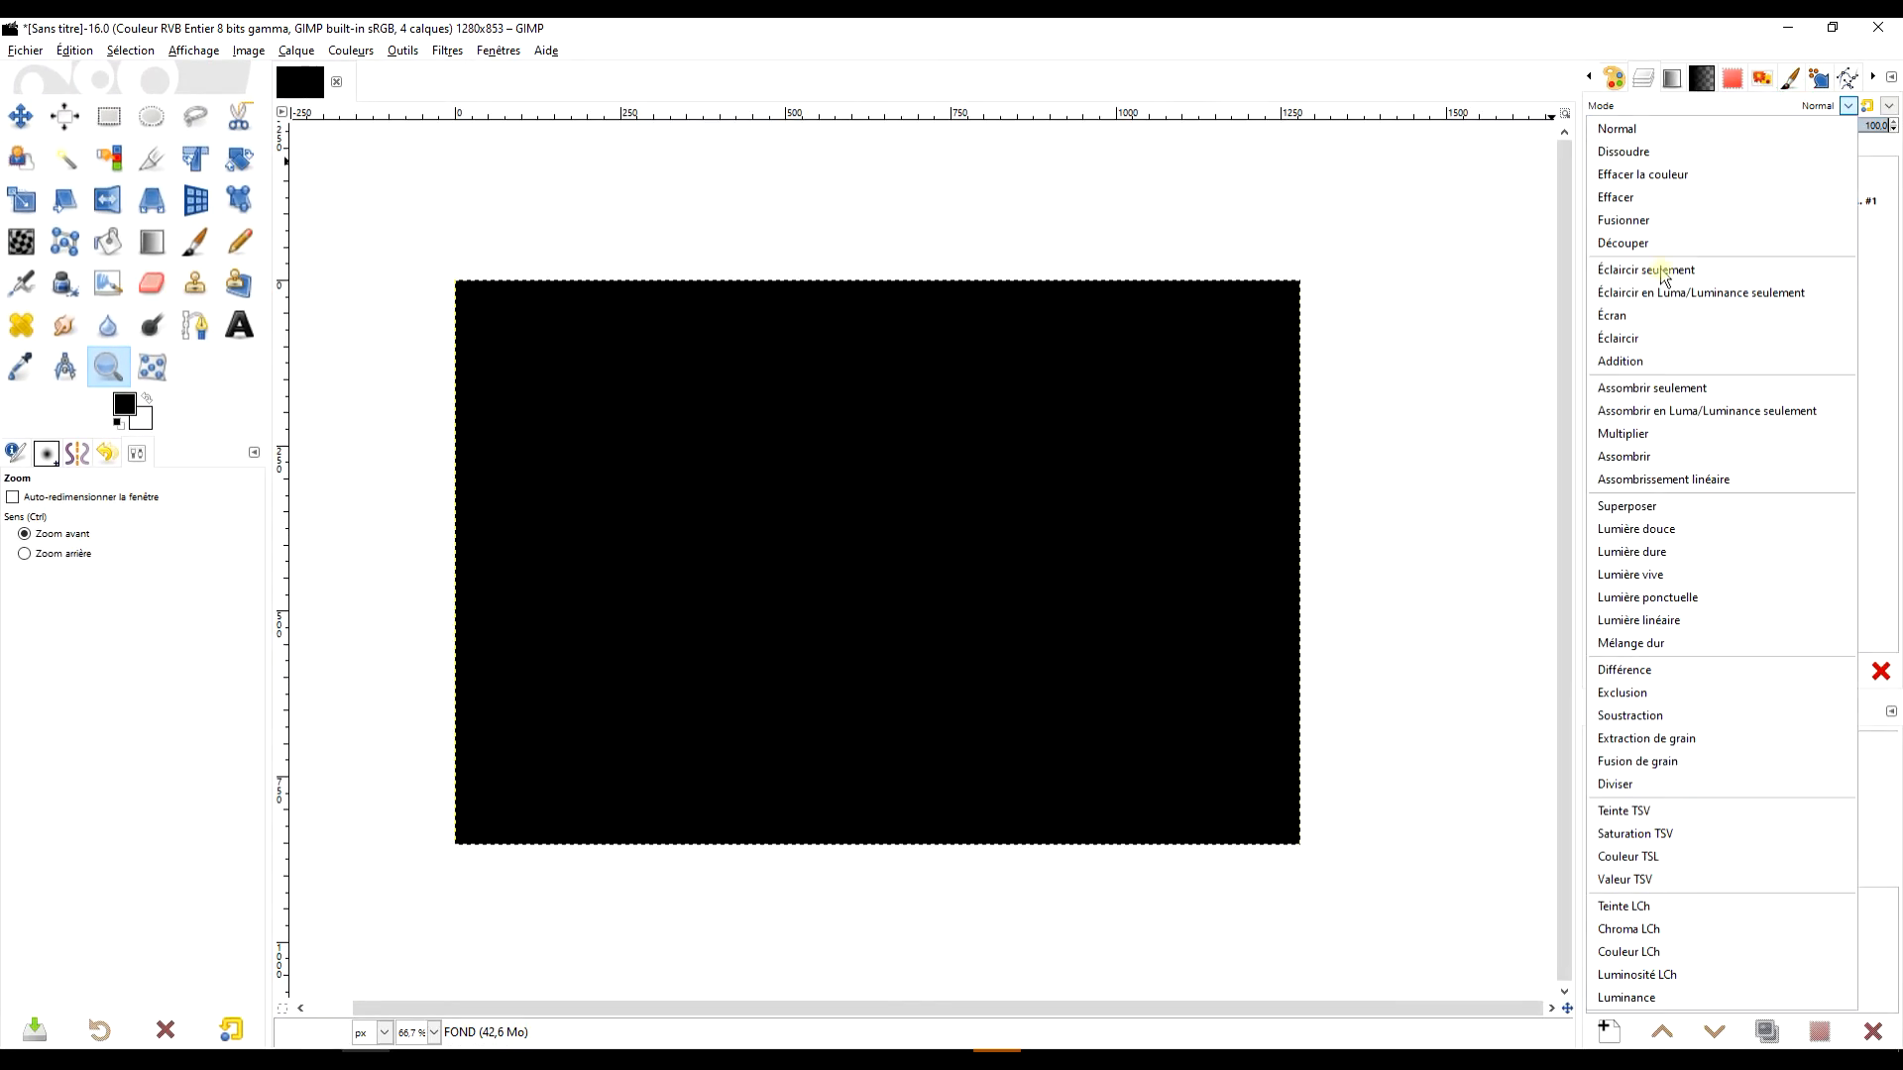
left_click(1689, 176)
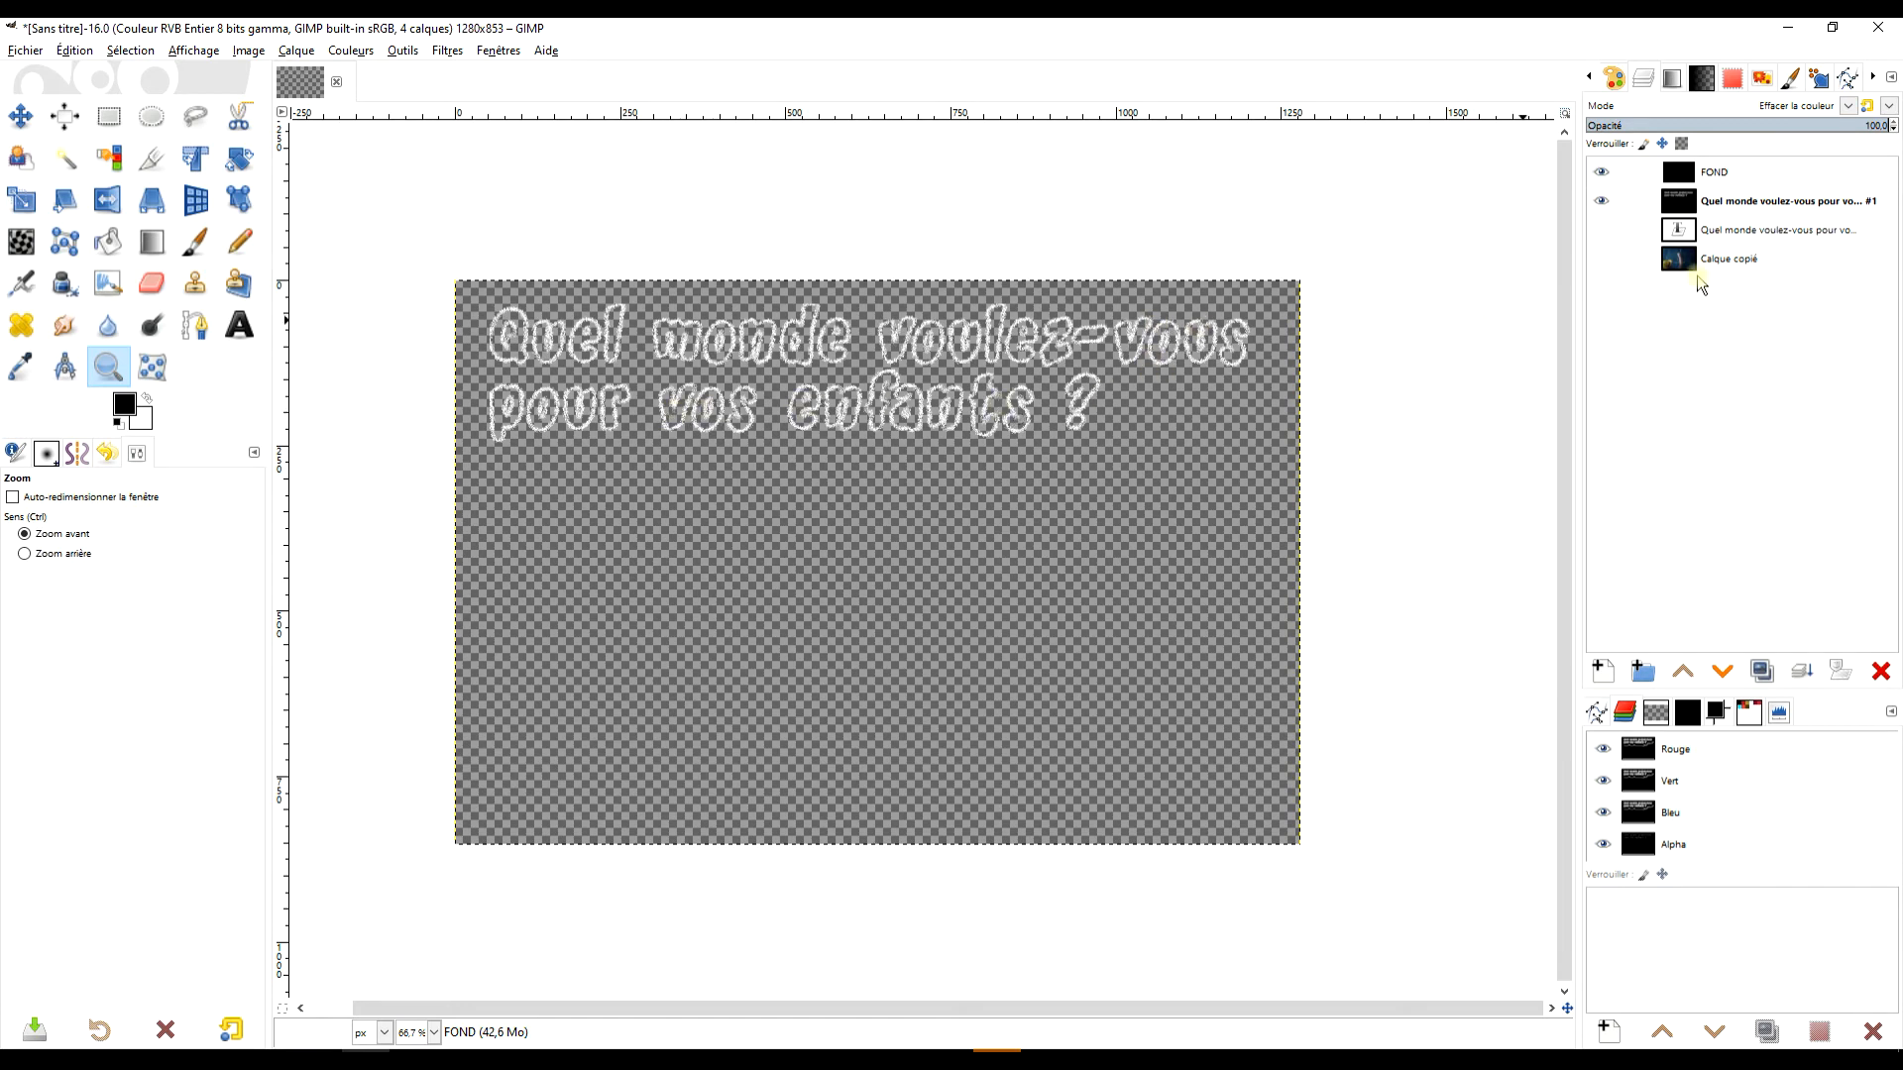
right_click(1752, 177)
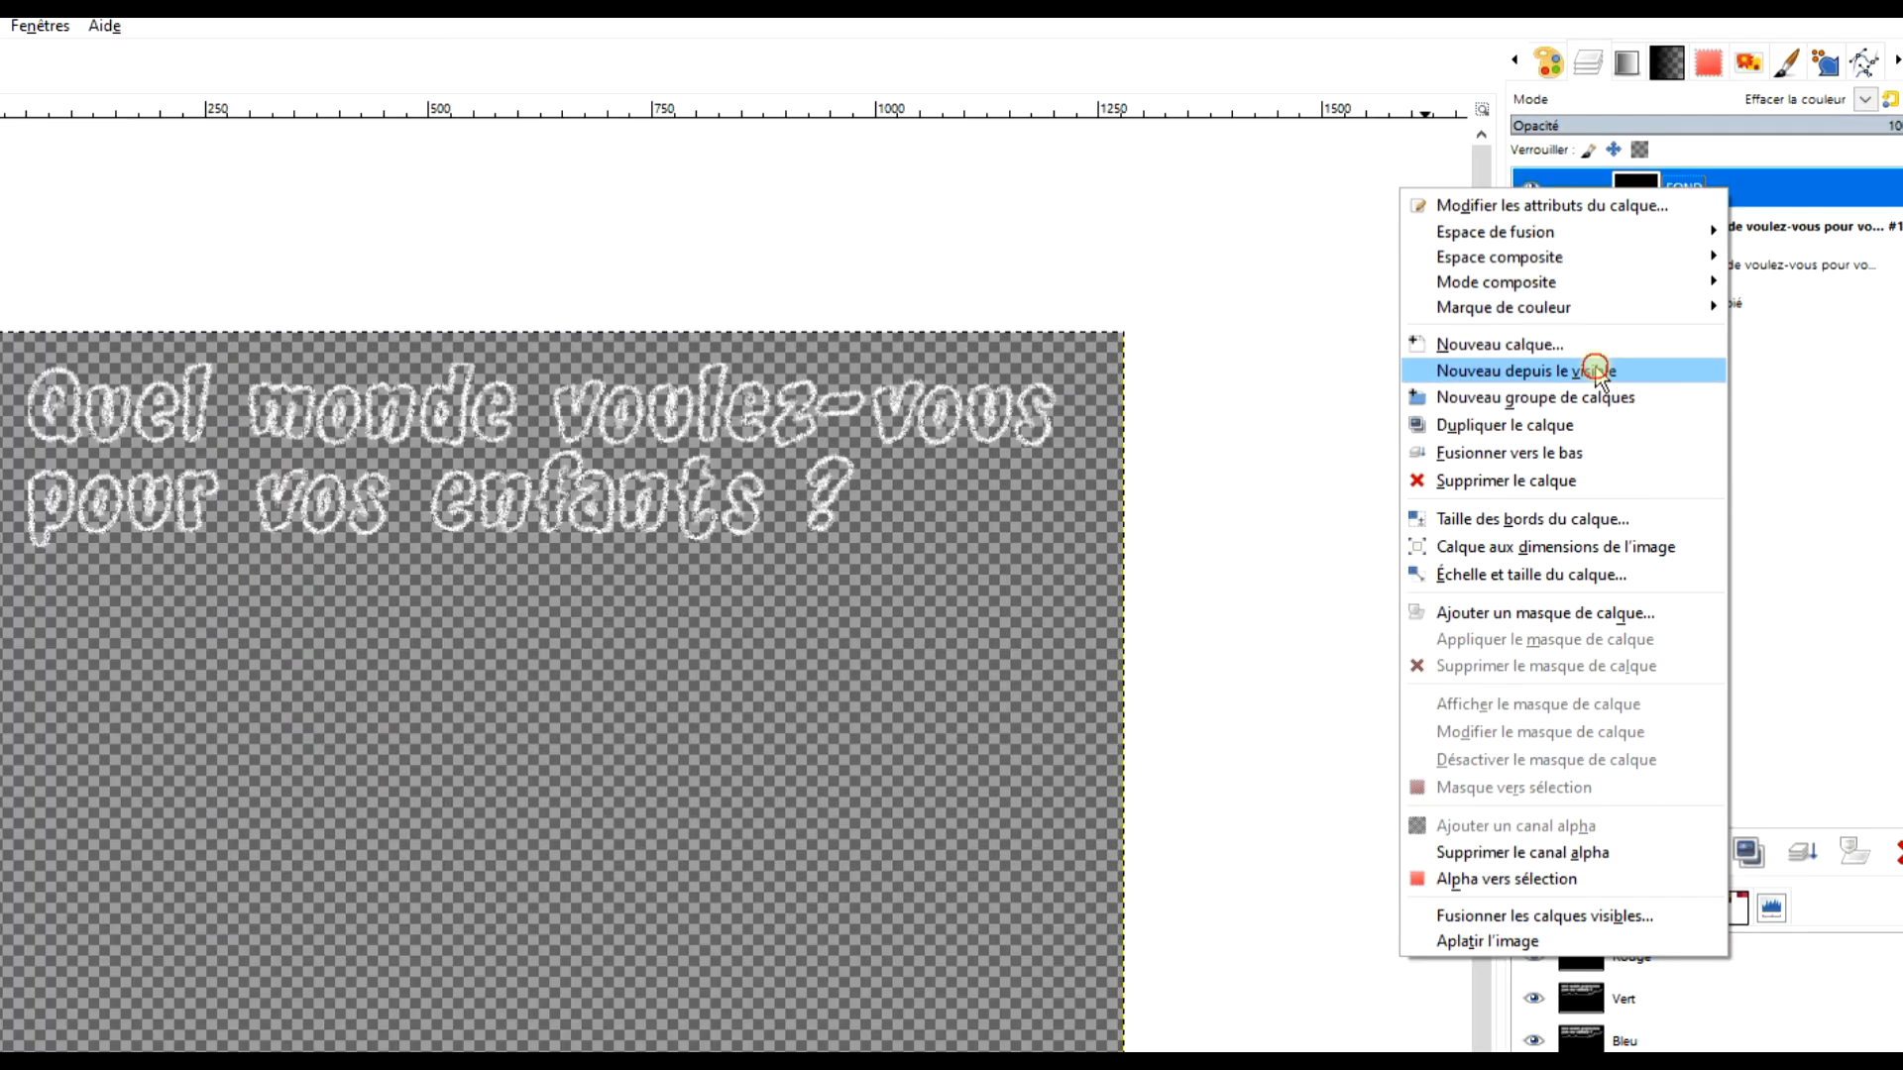
left_click(1649, 311)
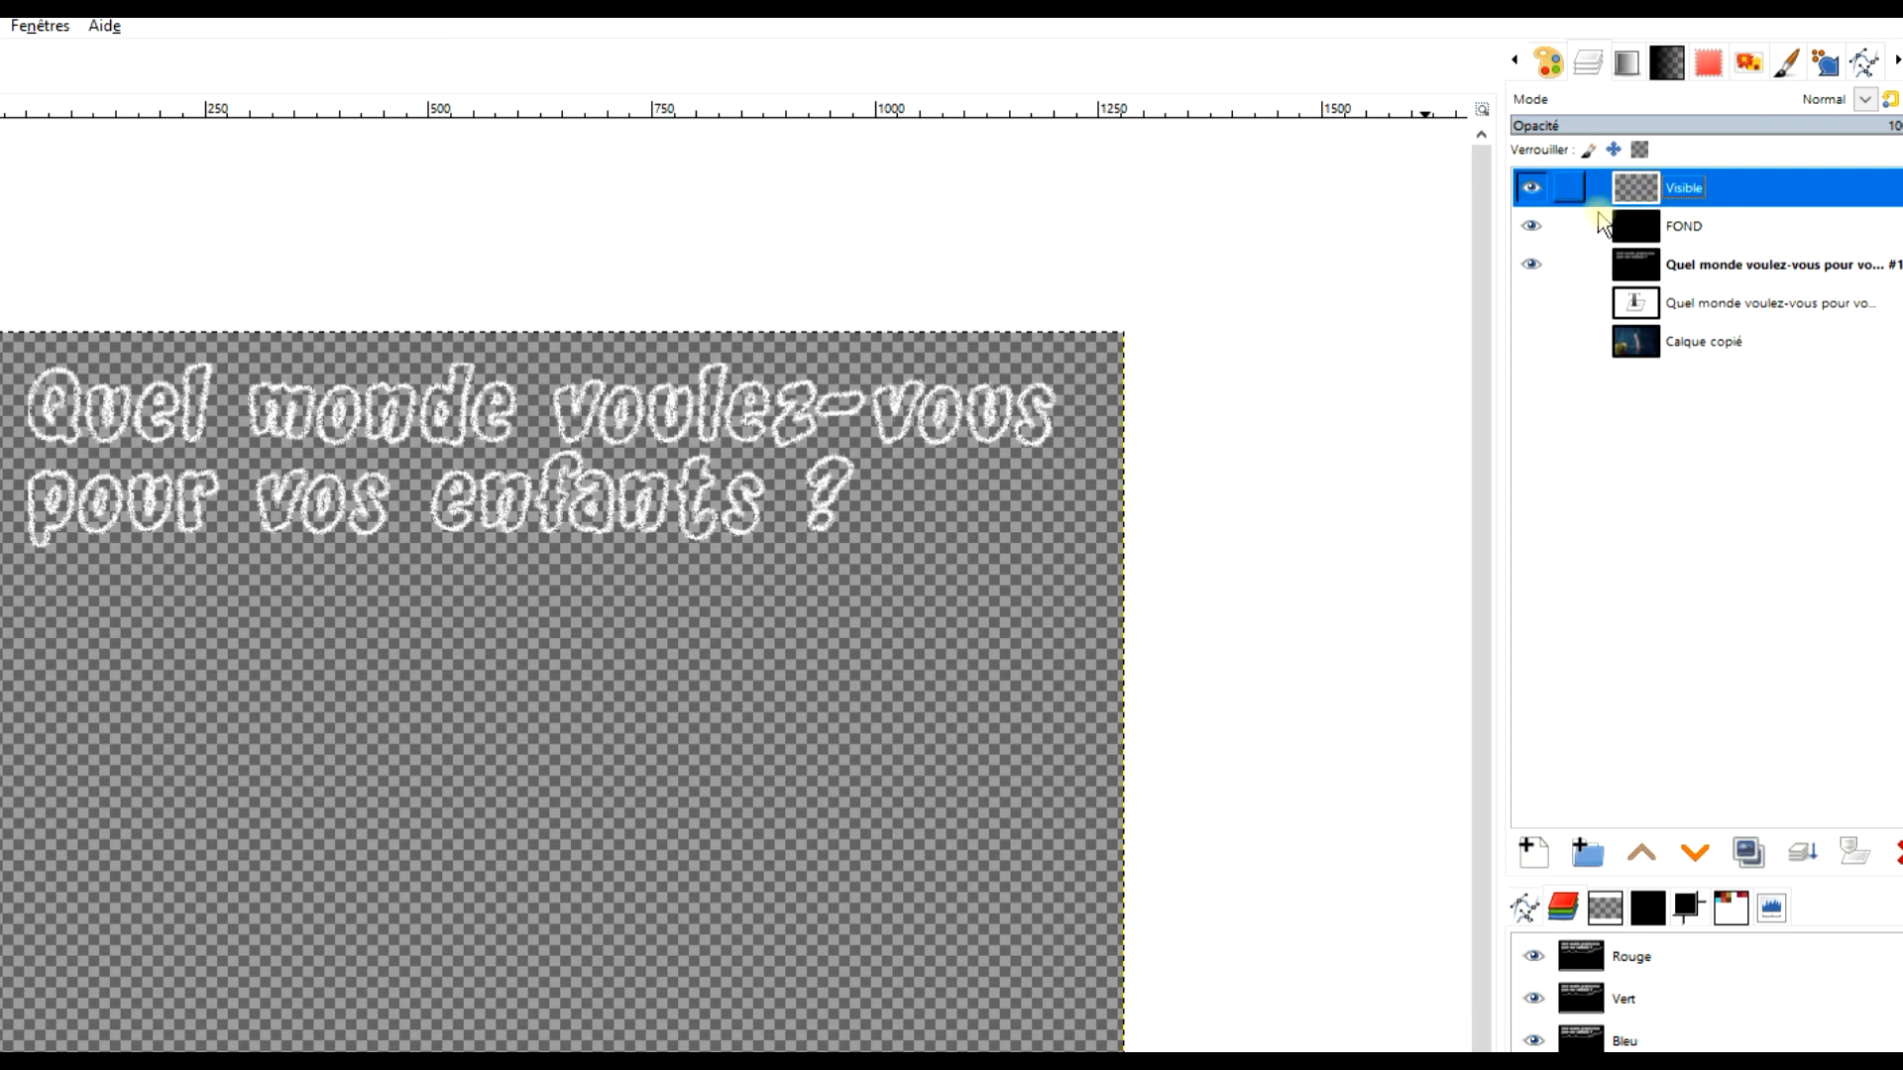
Show the photo layer, hide the FOND and chalk title source layers, and move them and the hidden original text layer beneath the photo.
left_click(1603, 230)
left_click_drag(1722, 201, 1704, 302)
left_click(1602, 231)
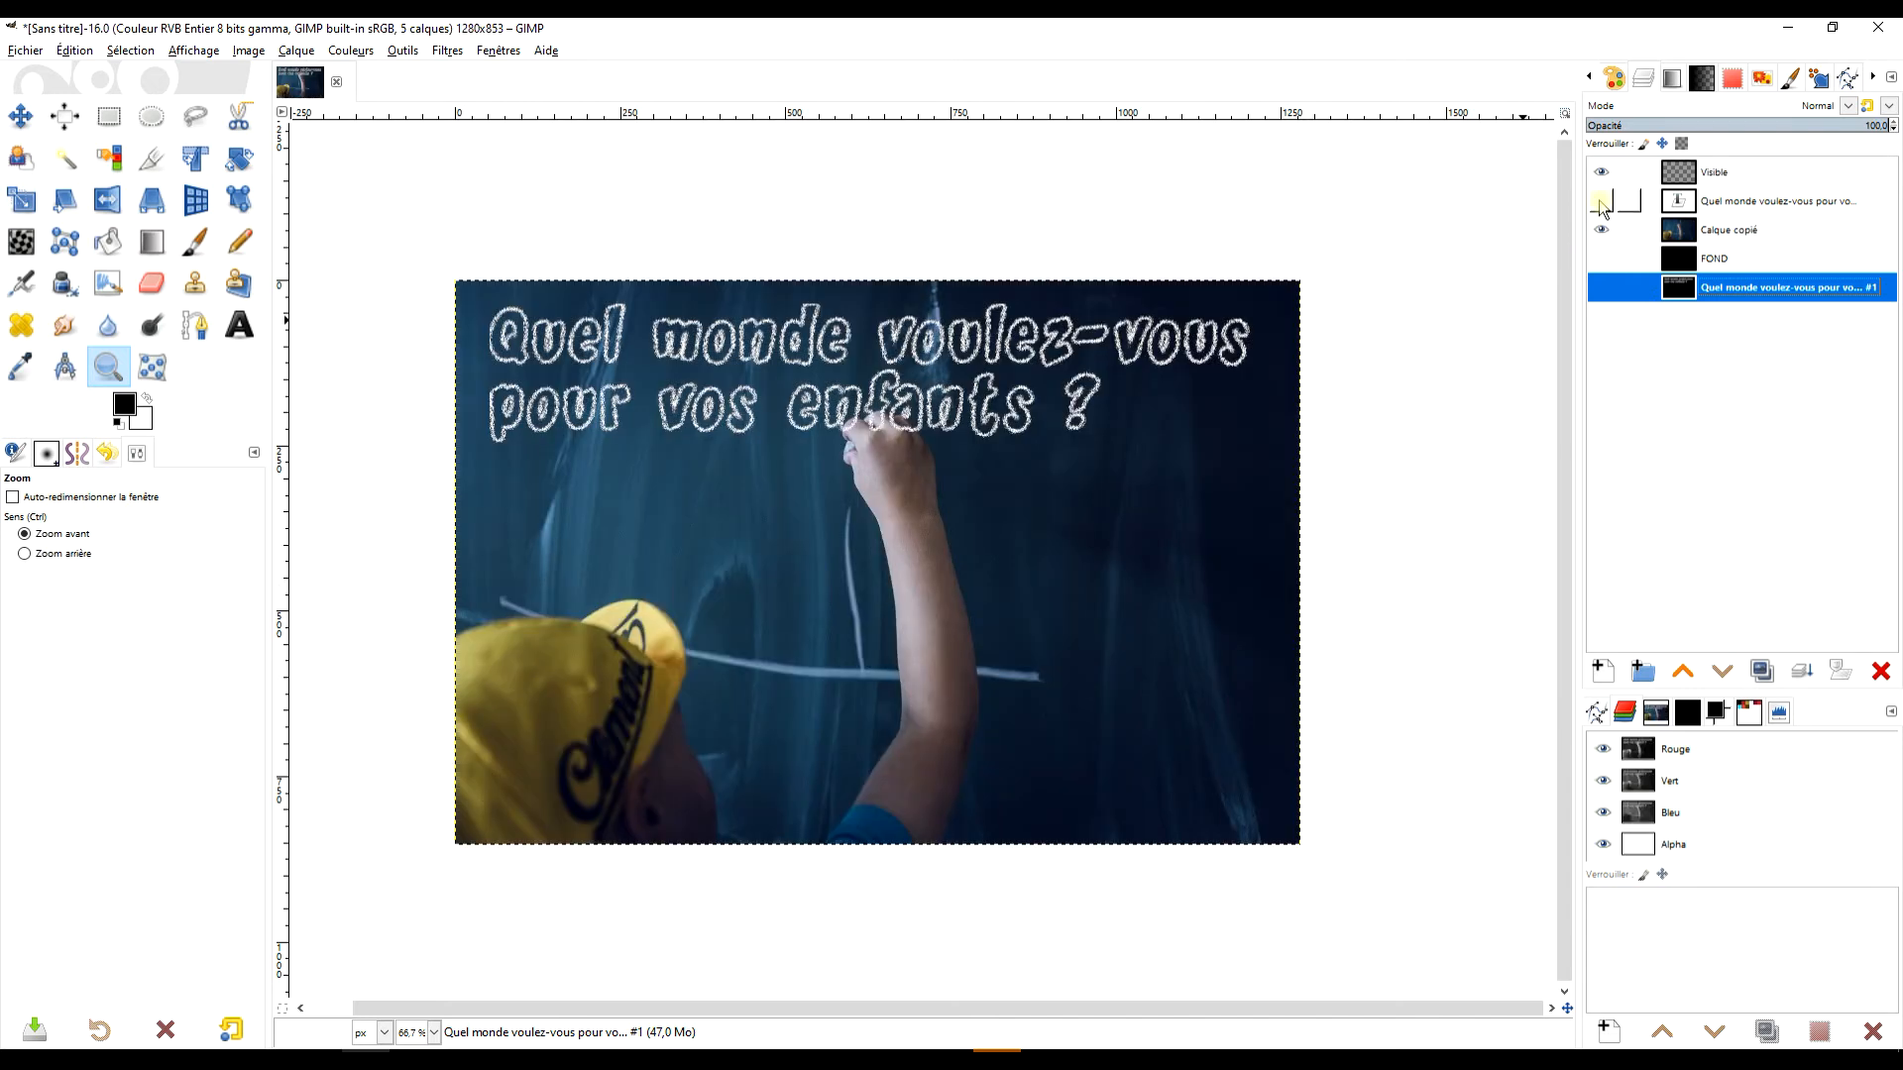
left_click(1601, 202)
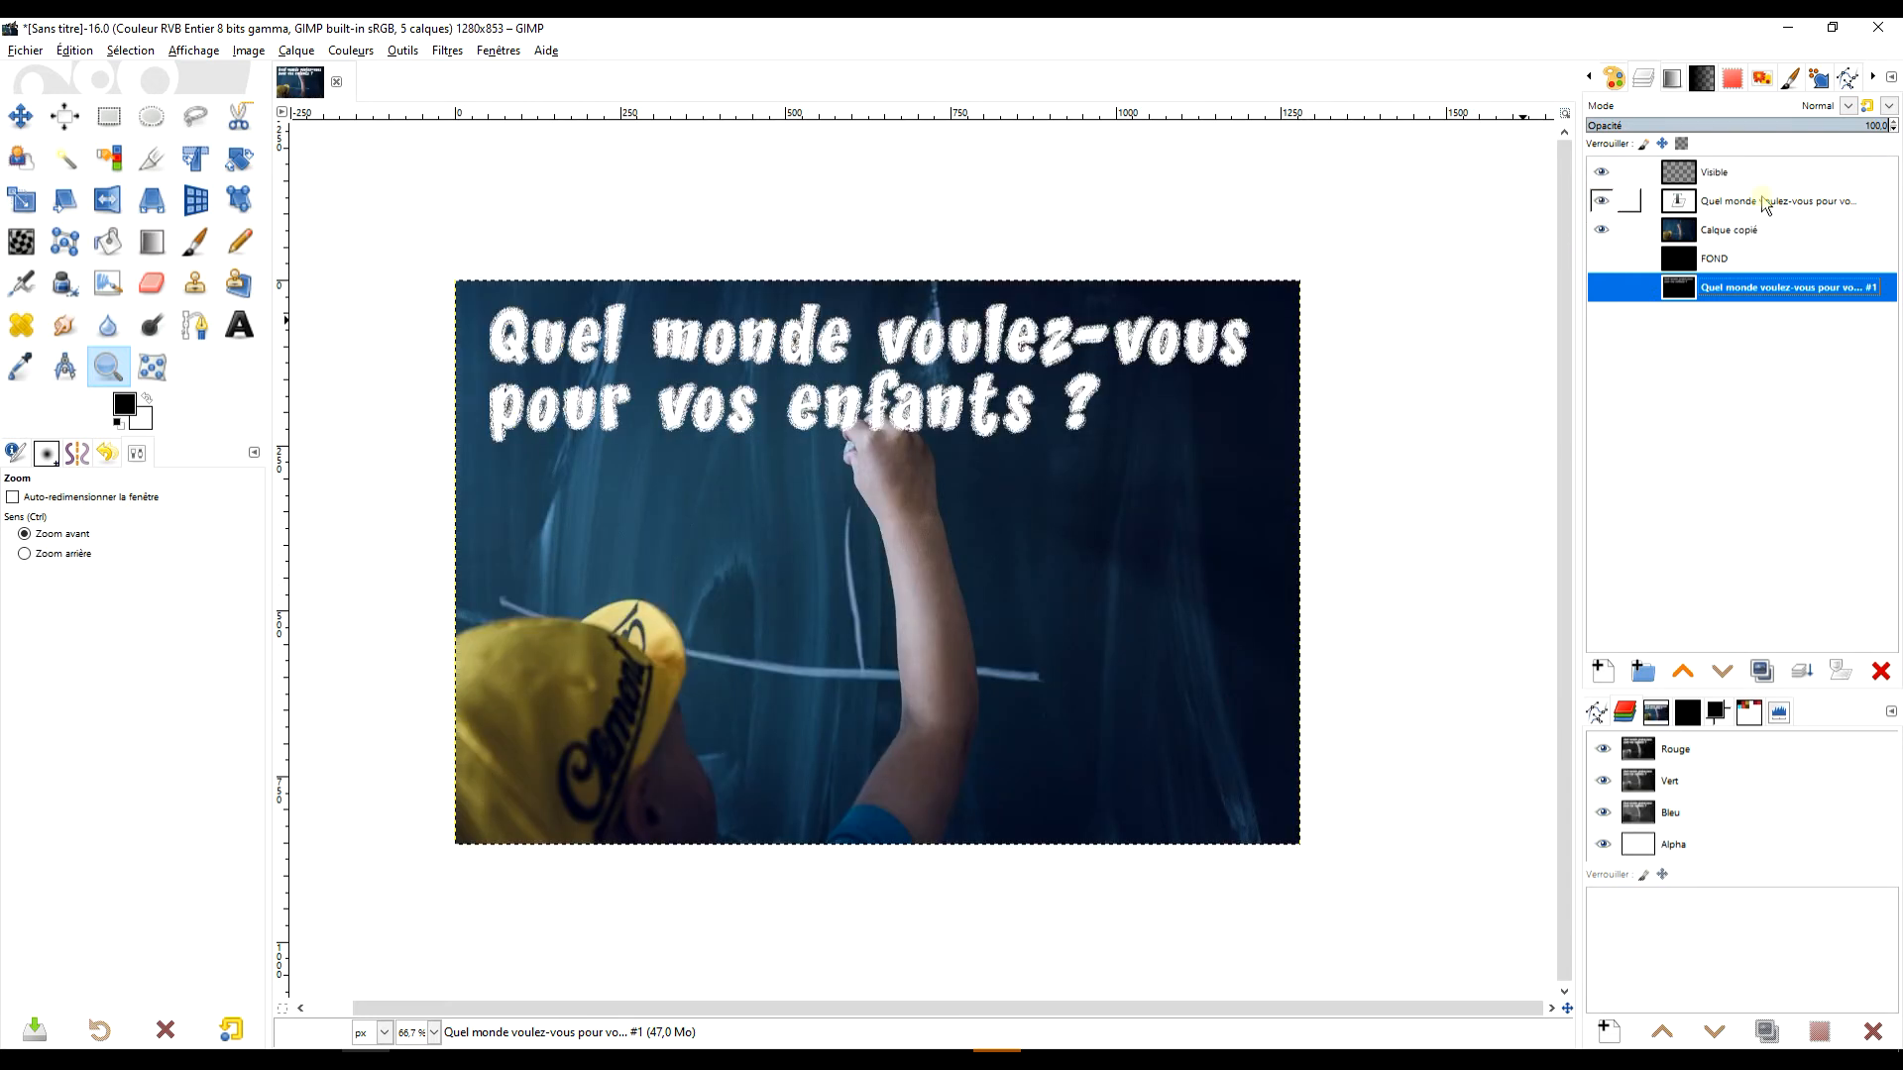
left_click(1605, 206)
left_click_drag(1762, 203, 1764, 252)
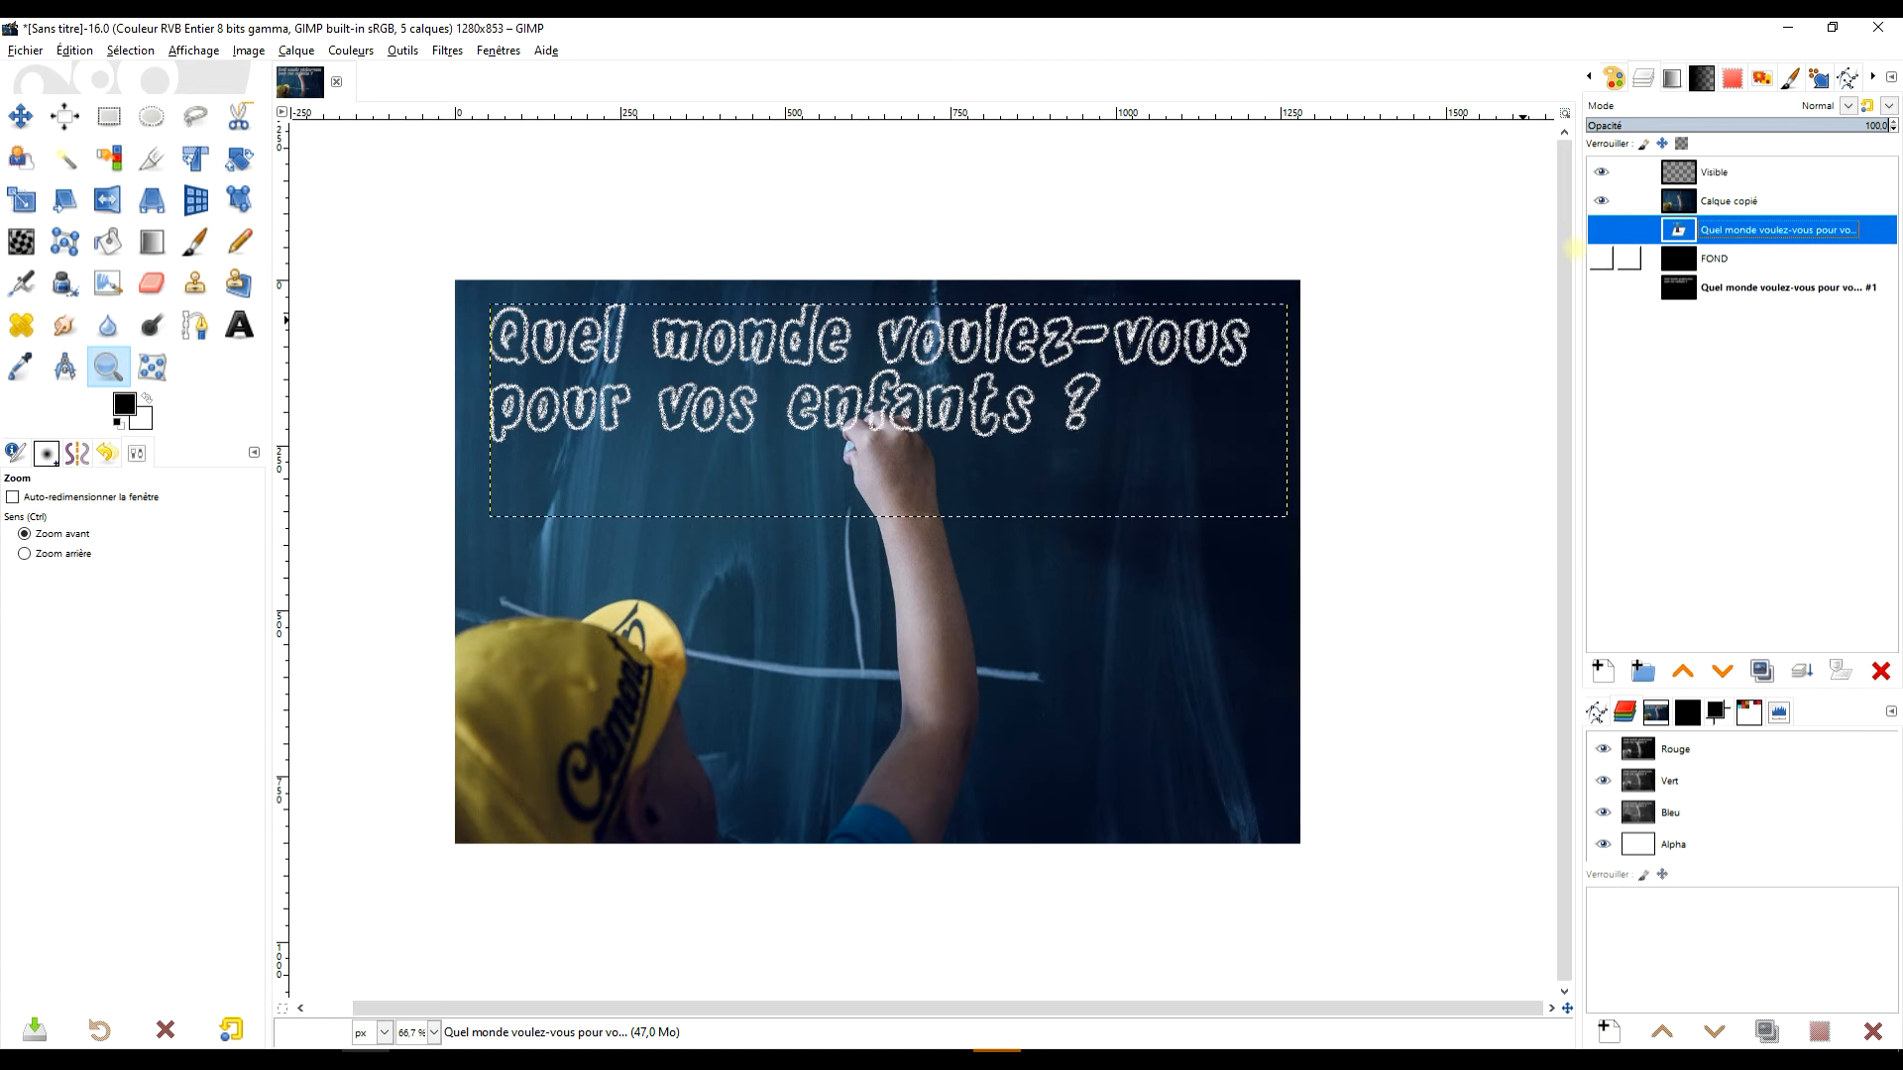
Create a layer group below the photo layer and name it archives.
left_click(1653, 675)
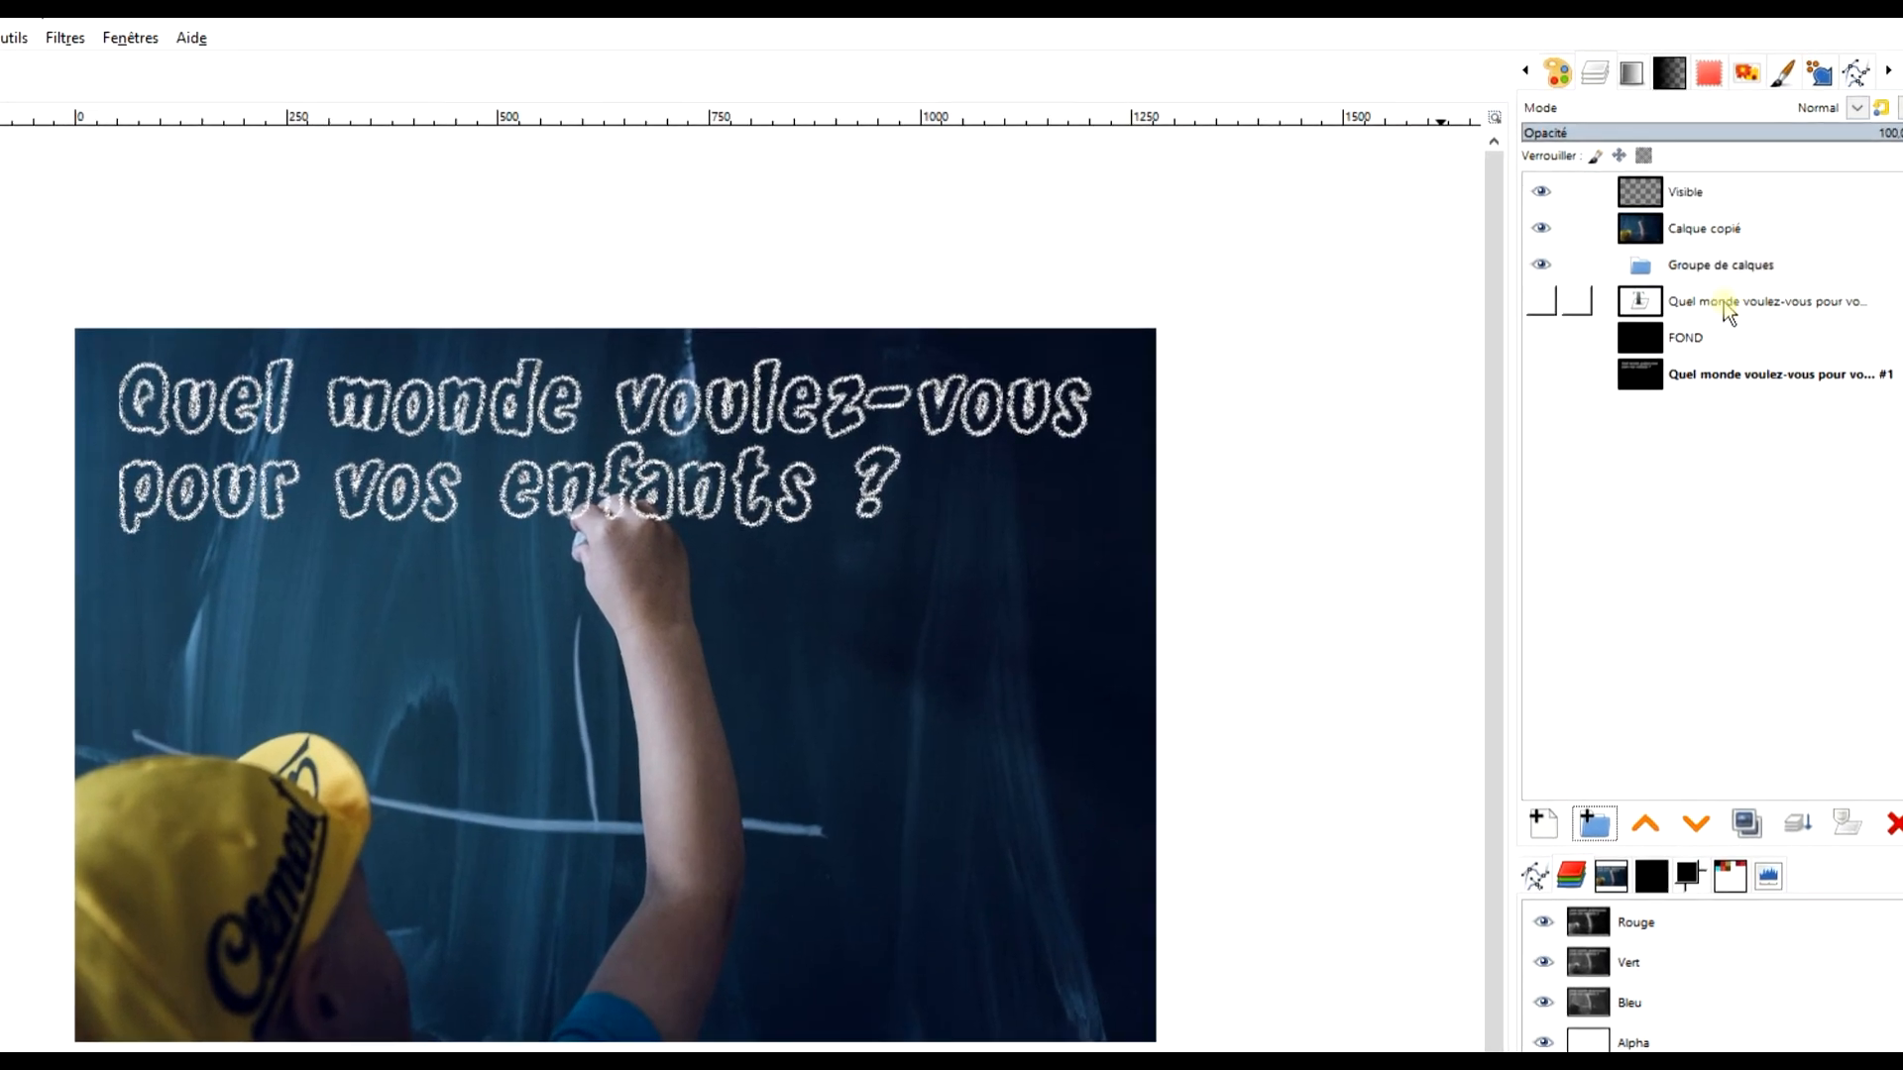
double_click(1734, 248)
type("archives")
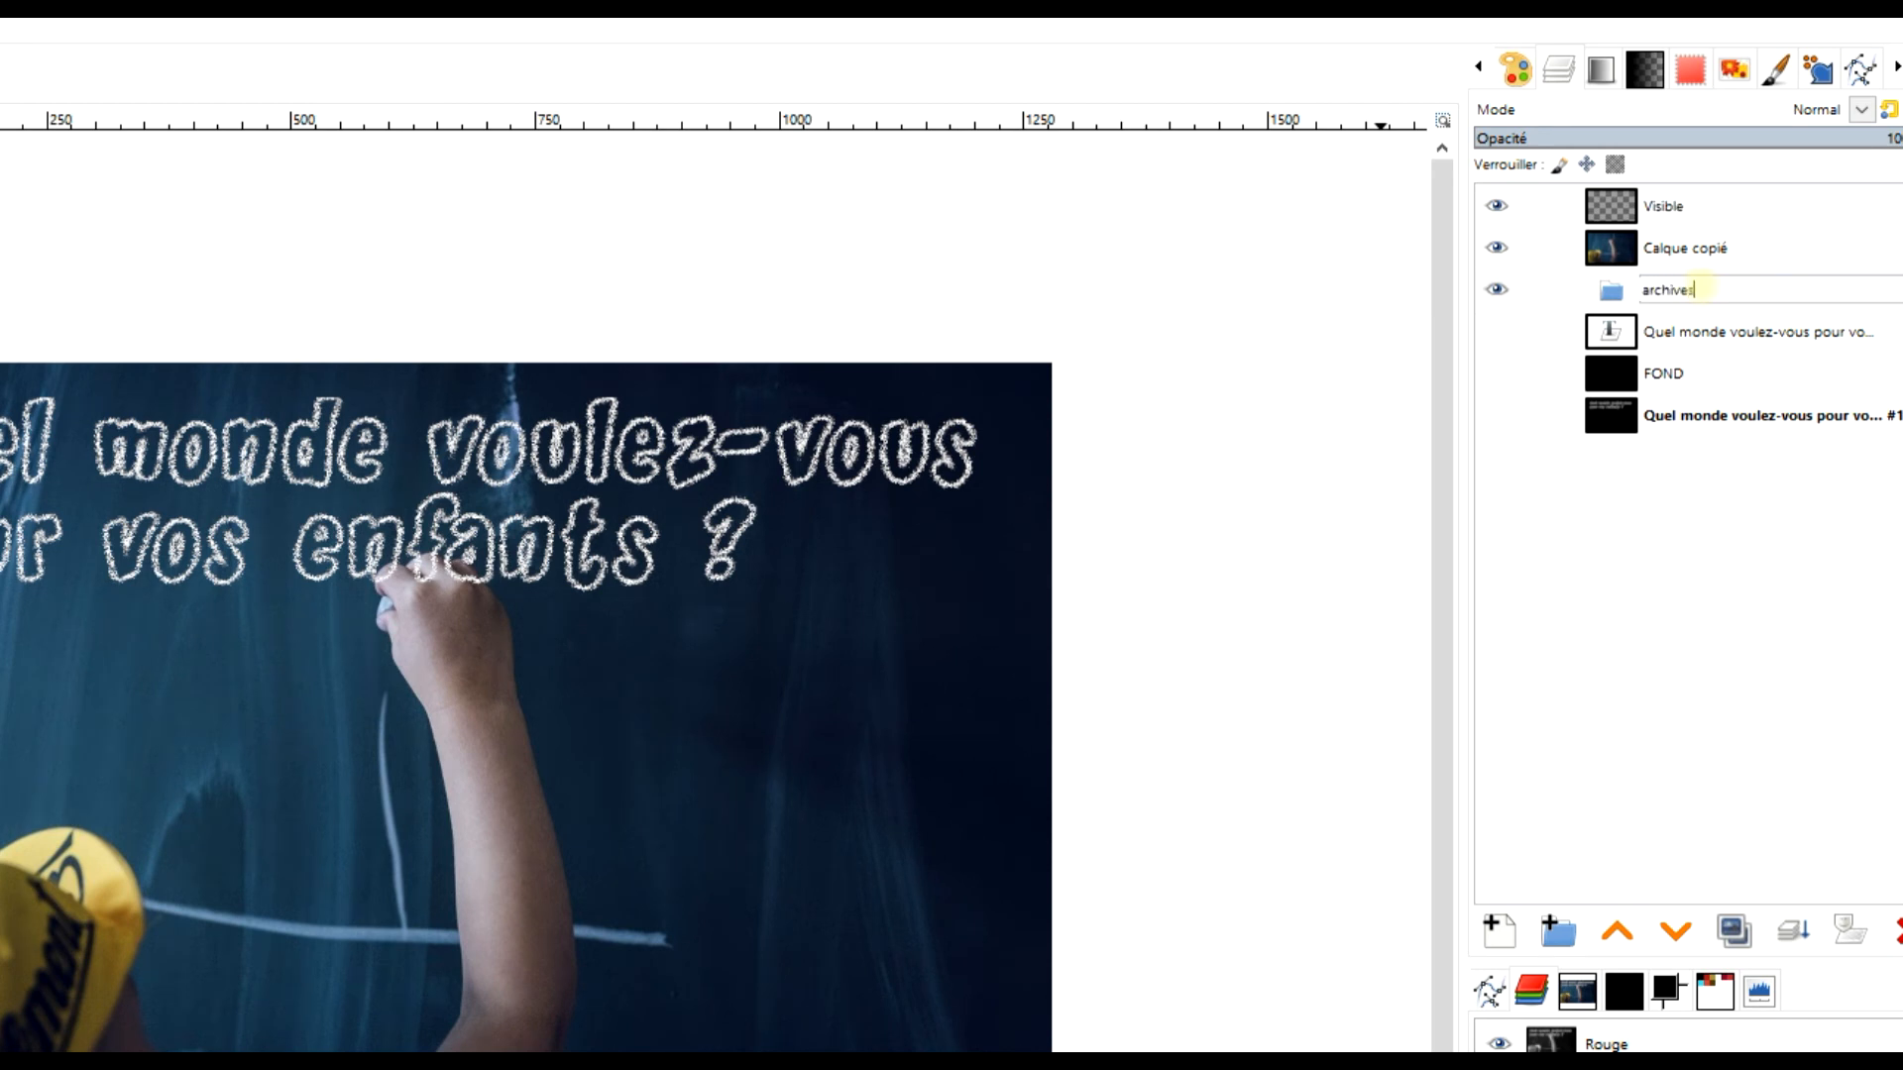
key("Return")
Move the original text, FOND and chalk title source layers into the archives group and collapse the group.
left_click_drag(1692, 331, 1700, 302)
left_click_drag(1682, 381, 1739, 330)
left_click(1612, 424)
left_click_drag(1615, 433, 1690, 398)
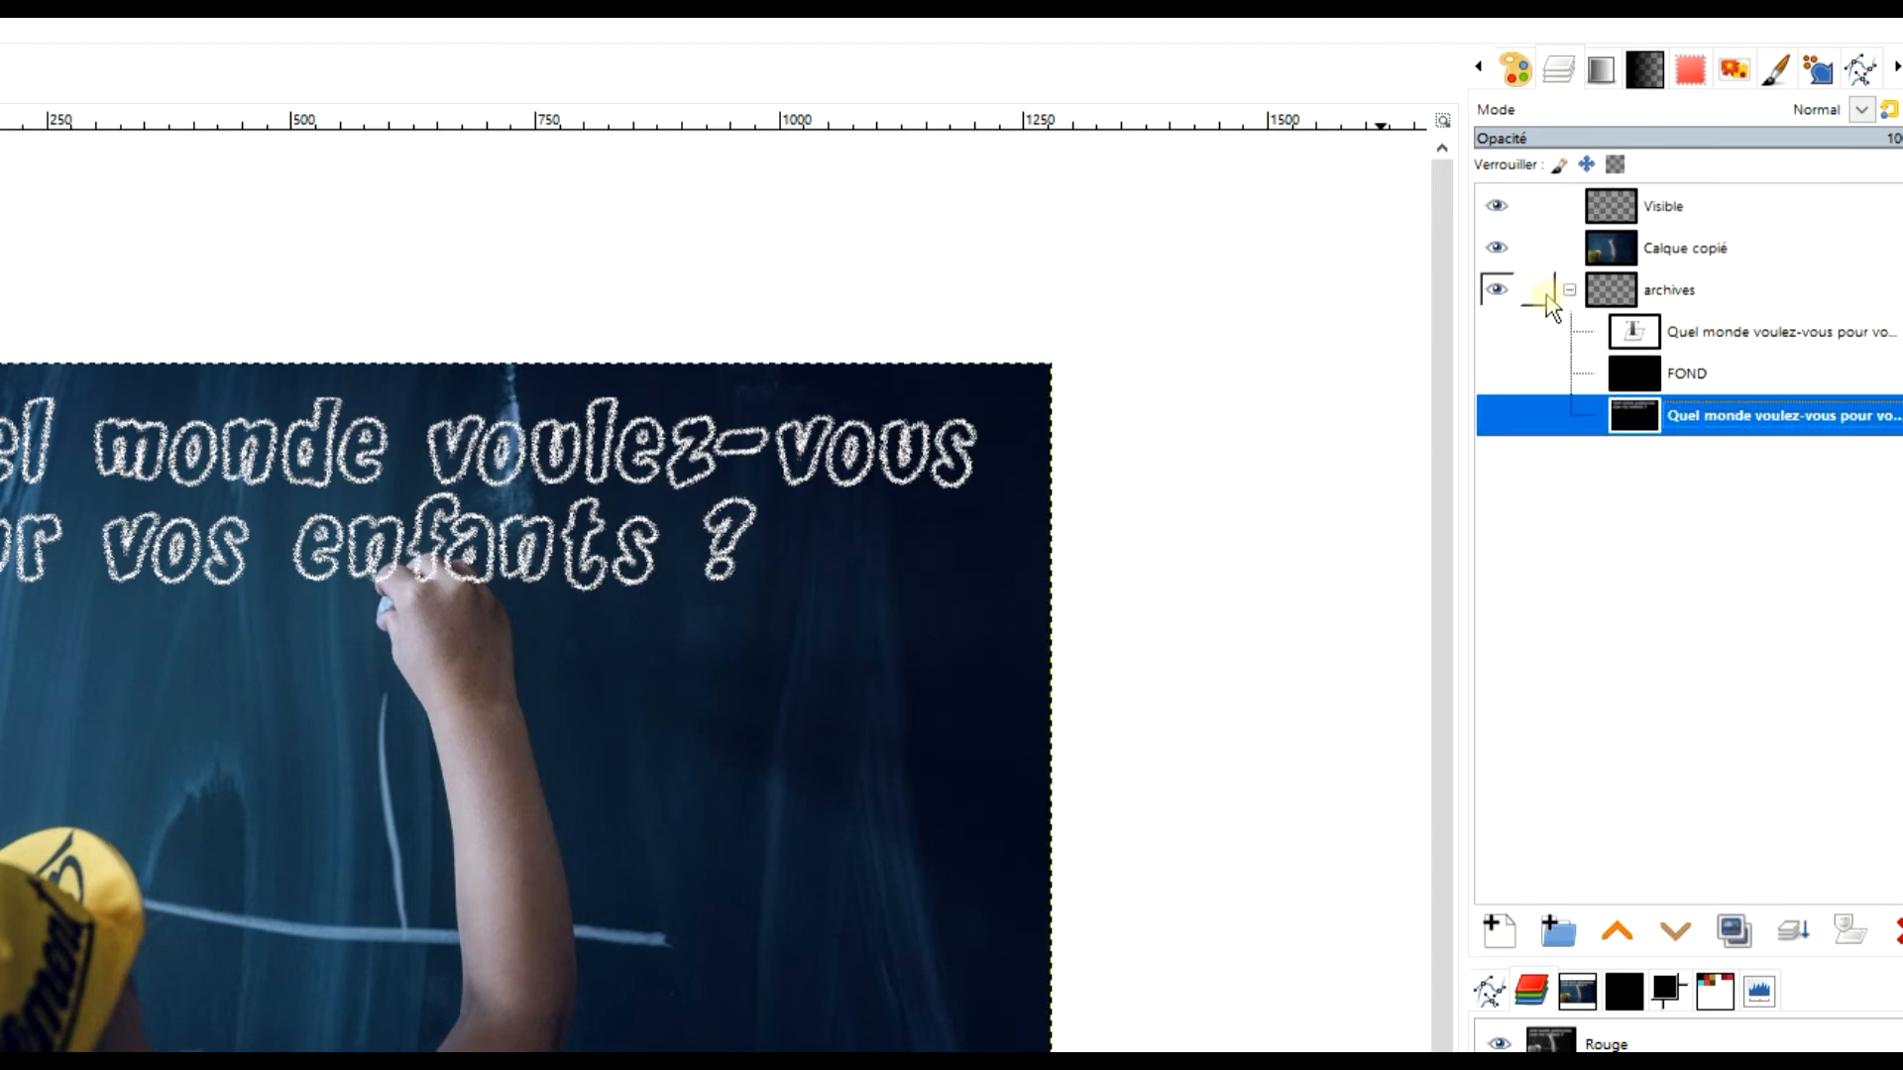
left_click(1569, 289)
Crop the Visible layer to its content and rename it inscription.
left_click(1669, 205)
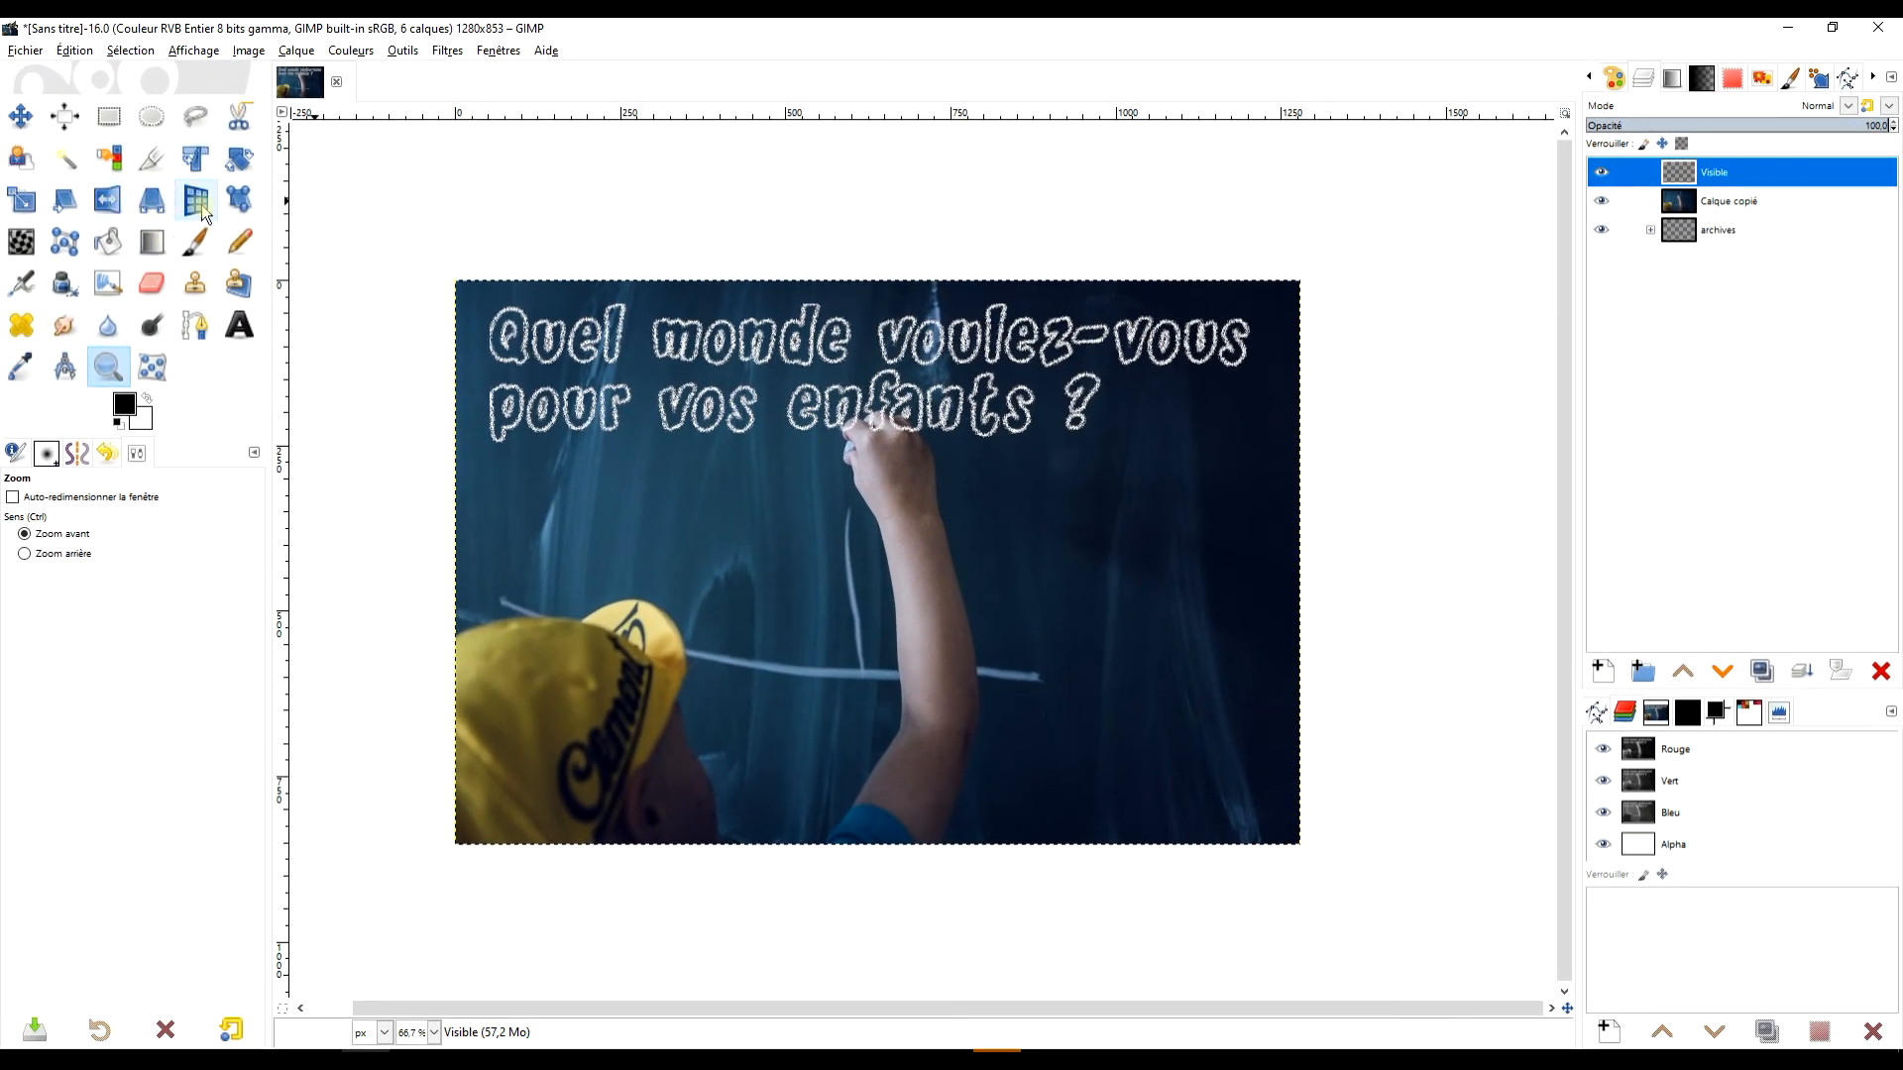
left_click(1754, 178)
left_click(296, 50)
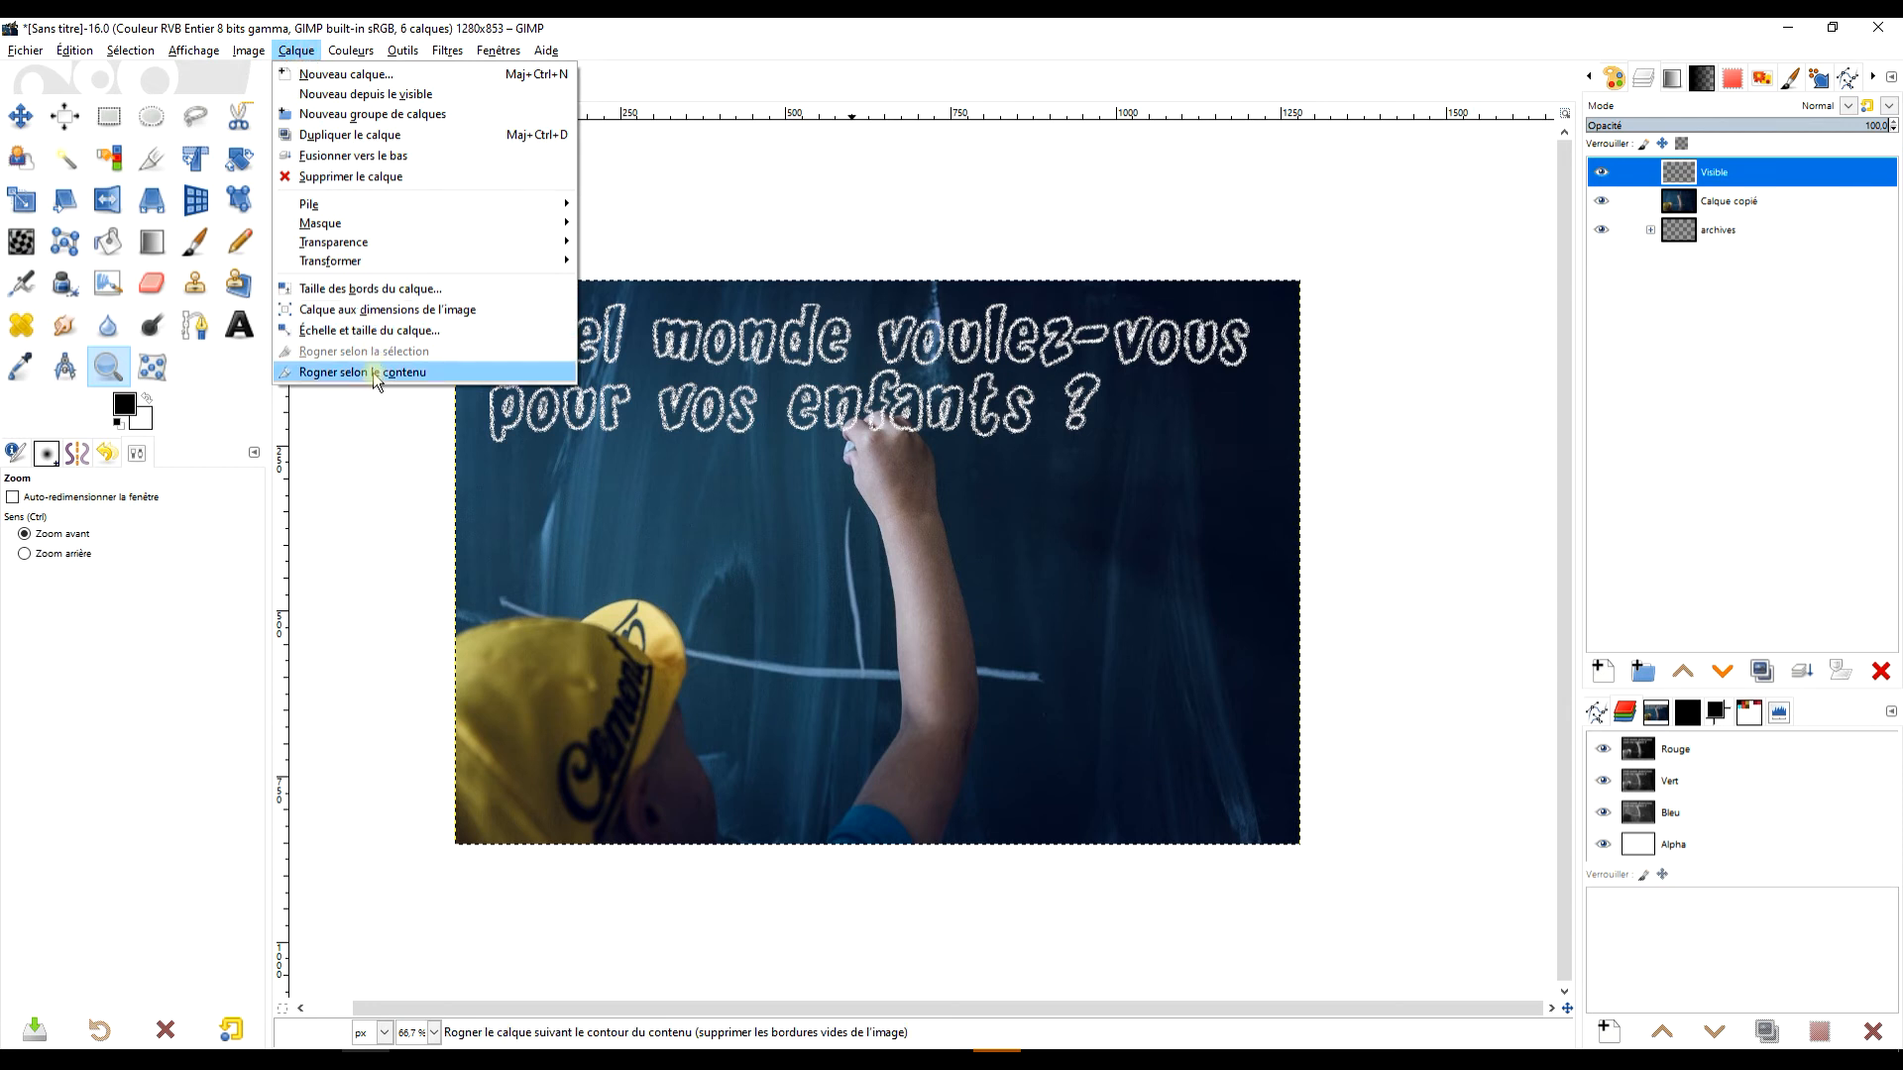
left_click(374, 373)
double_click(1706, 173)
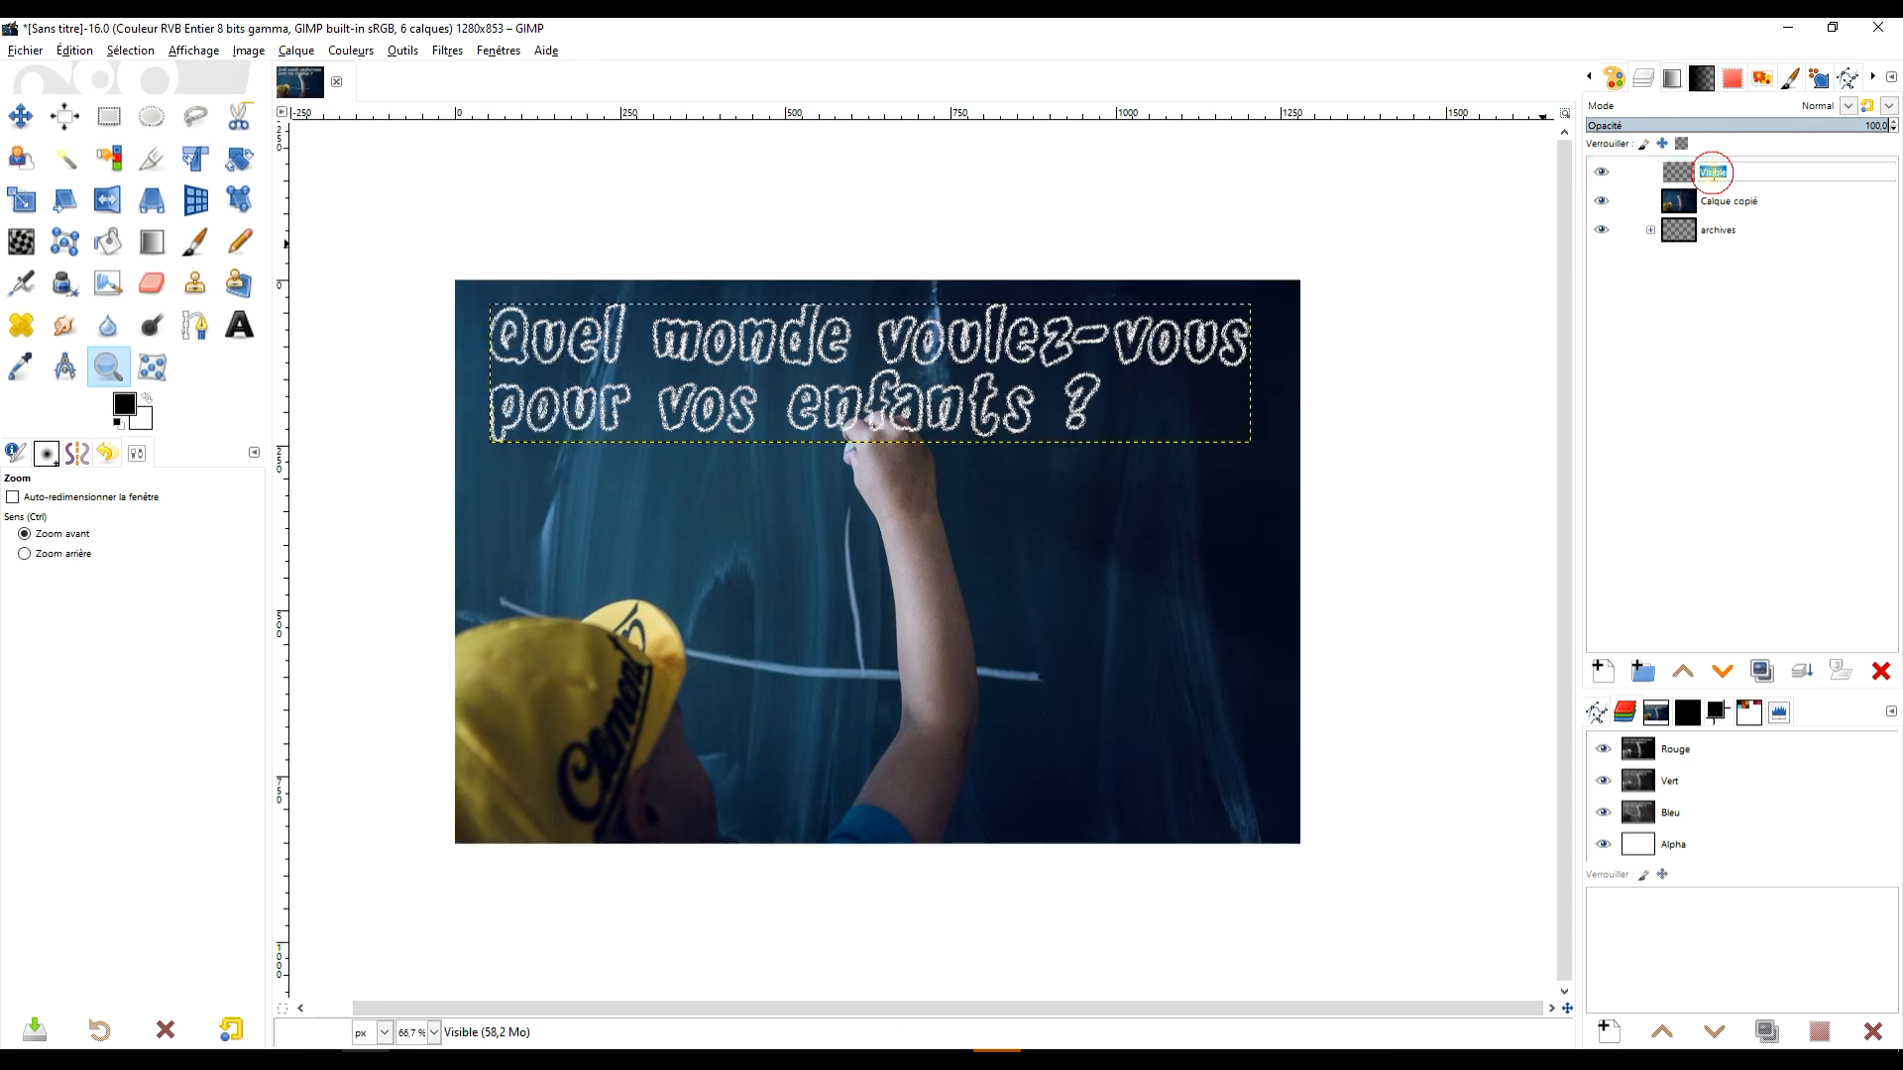
type("ins")
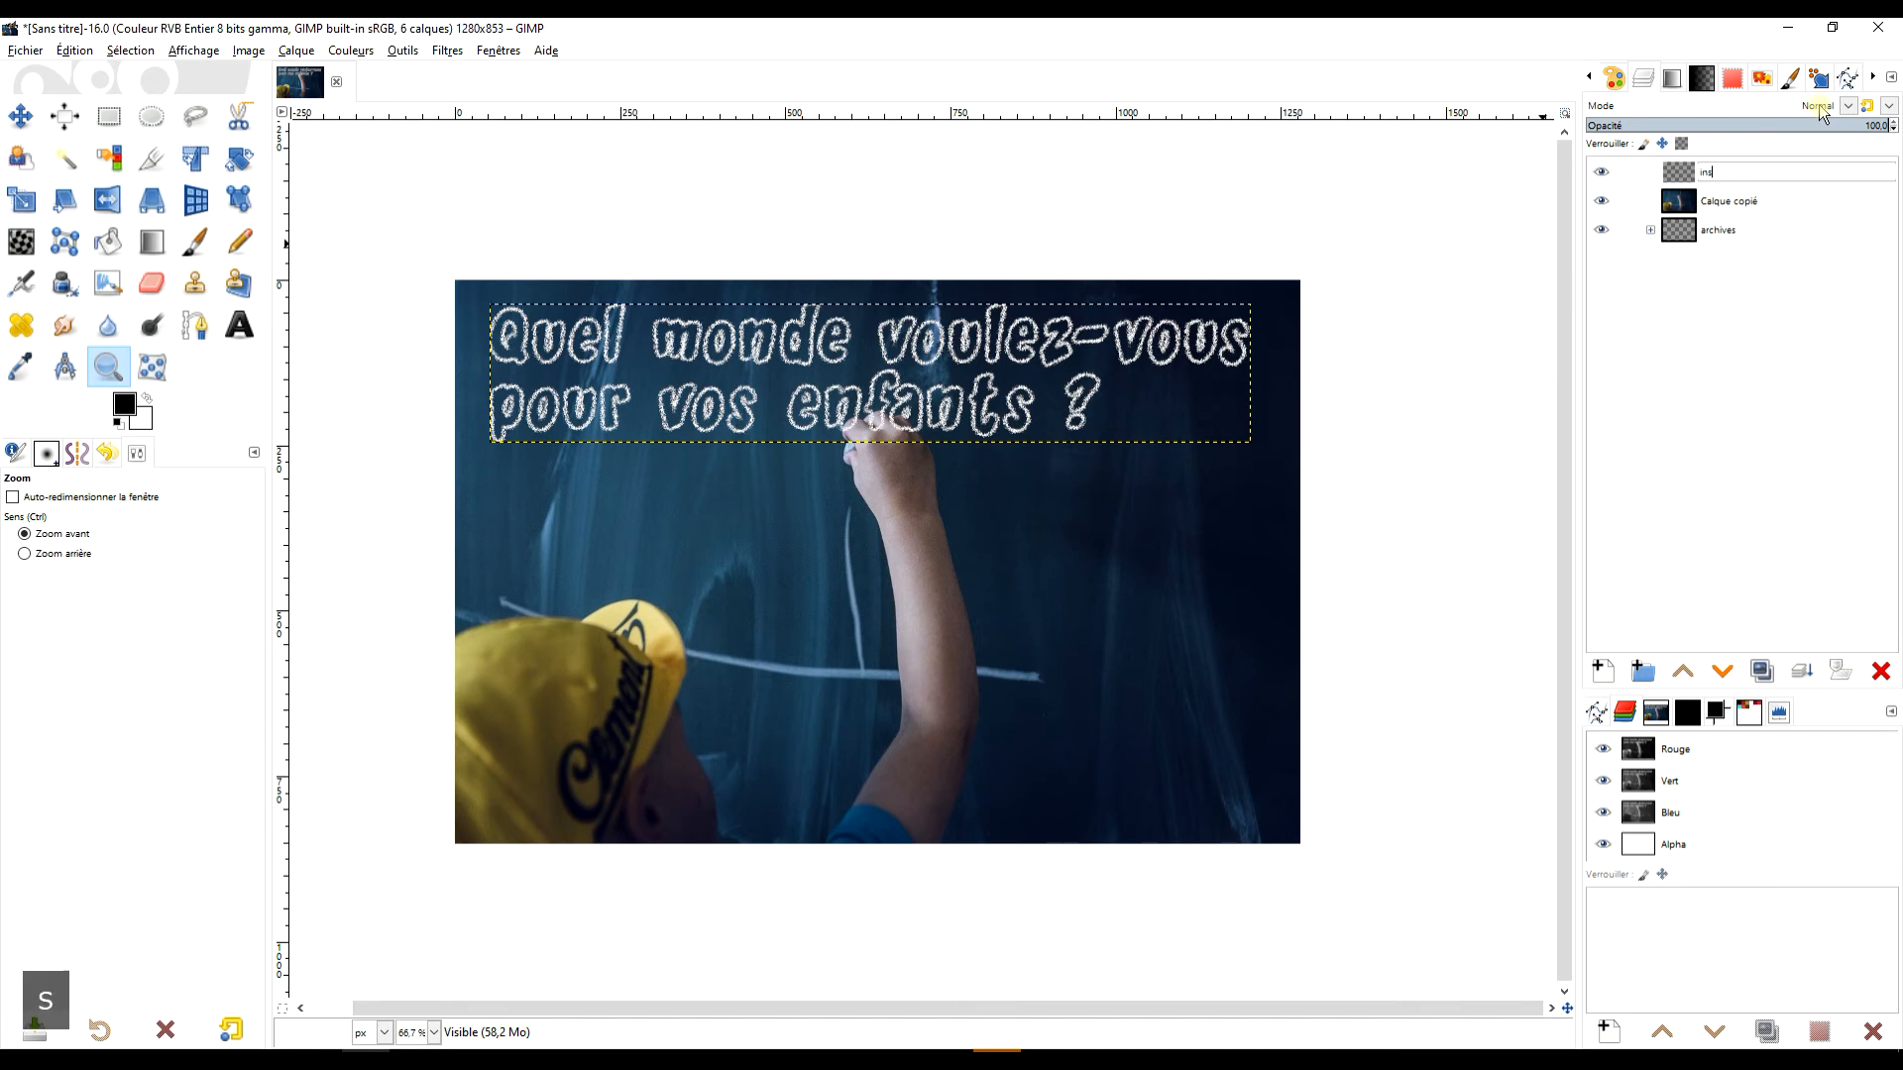
type("cription")
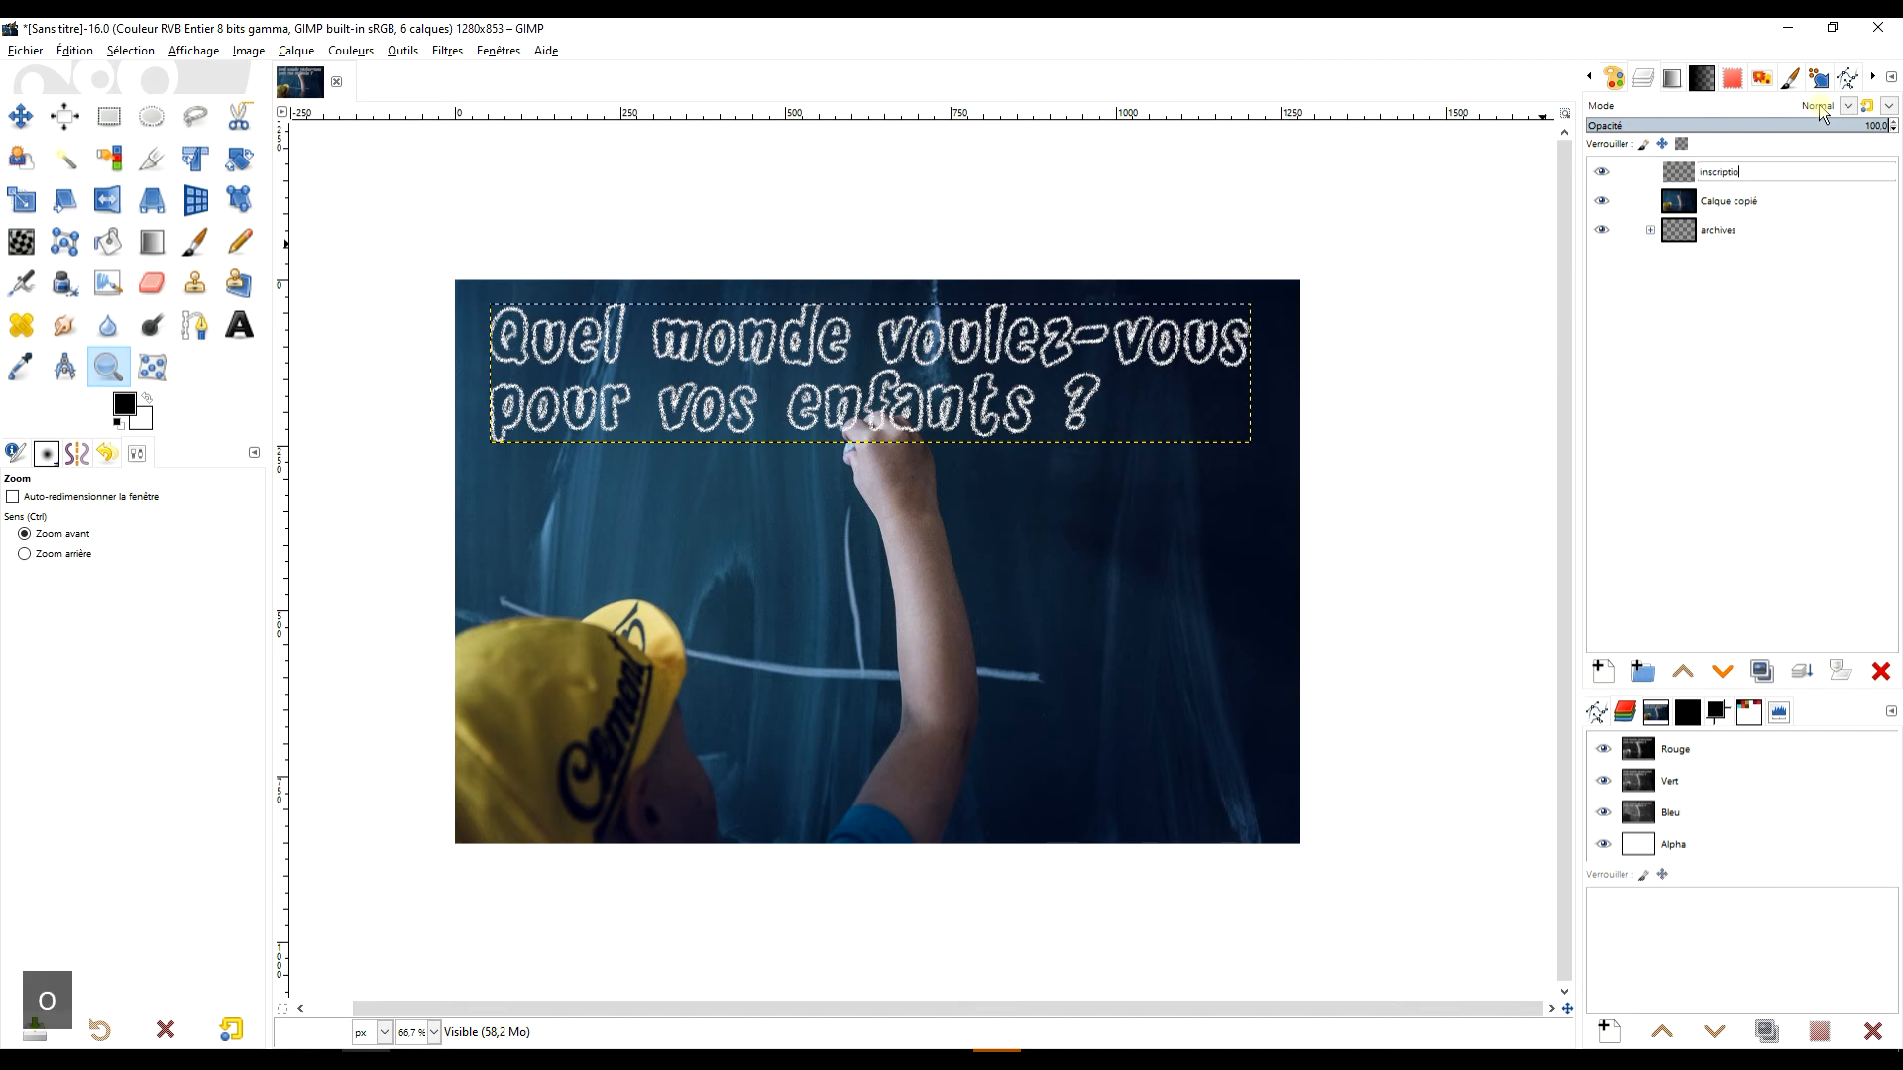